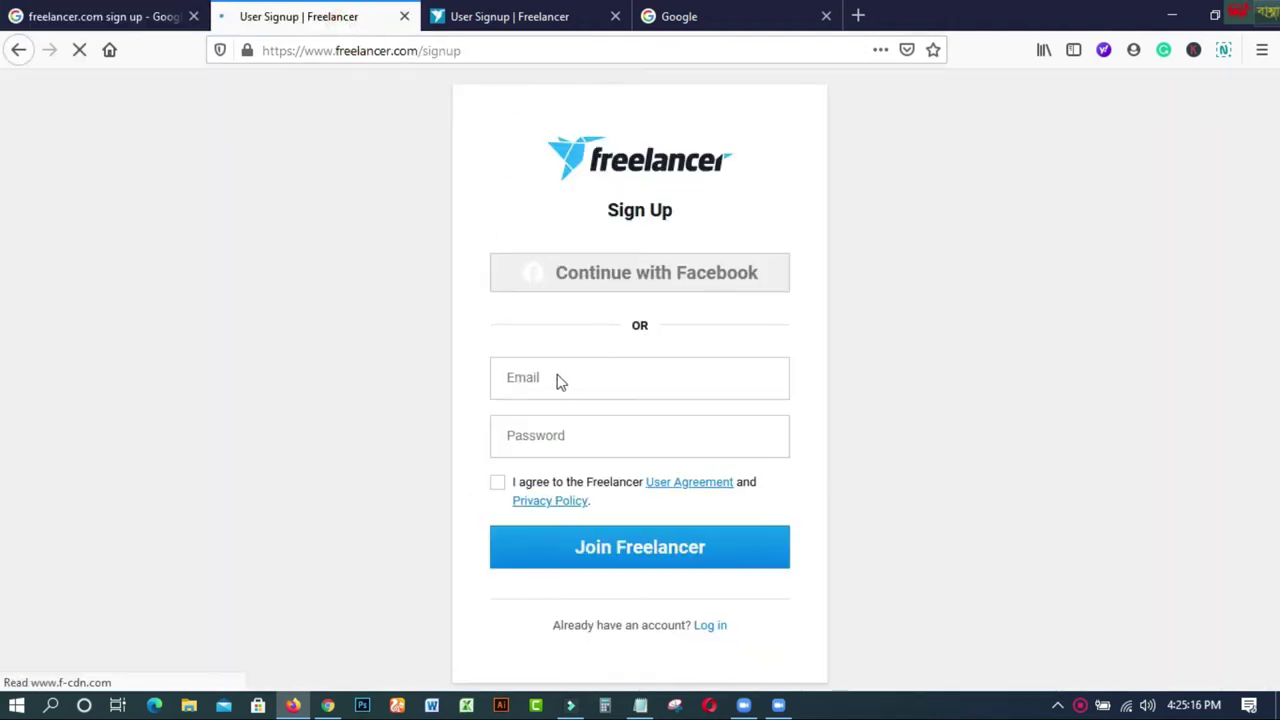
Enter and correct the sign-up email address, then submit the Join Freelancer form.
click(557, 372)
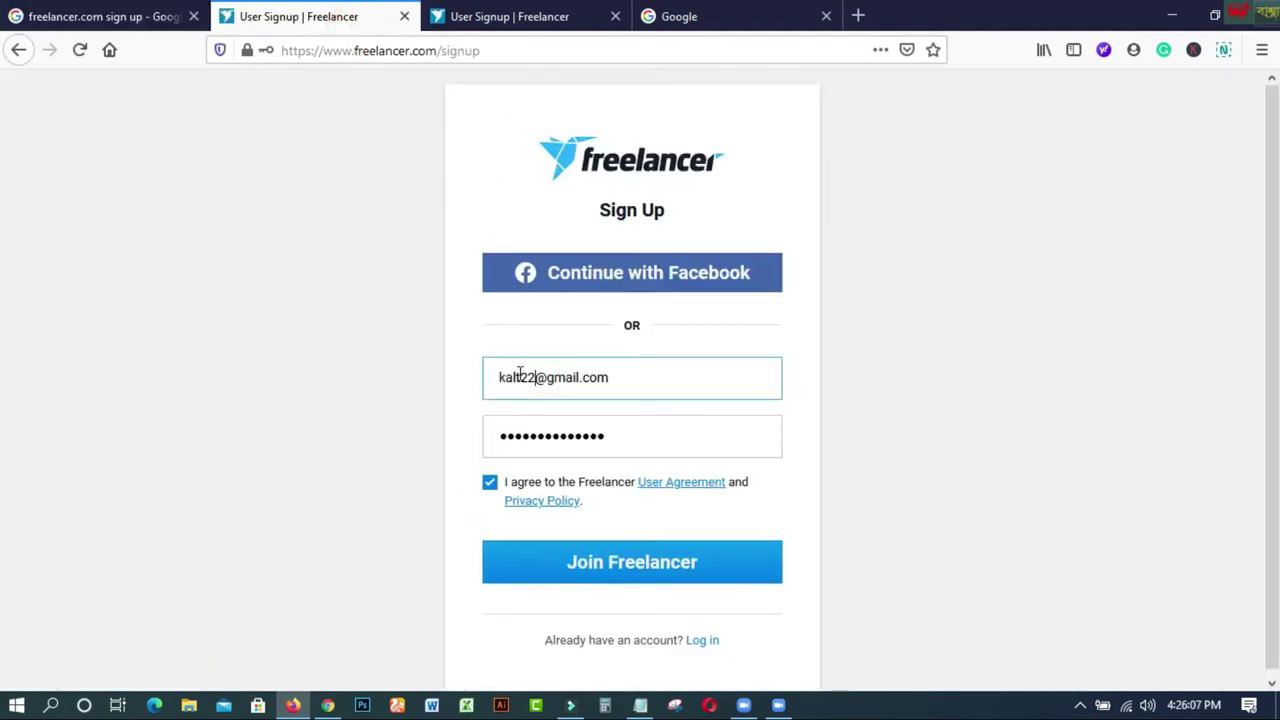
key(BackSpace)
key(BackSpace)
text(ee0)
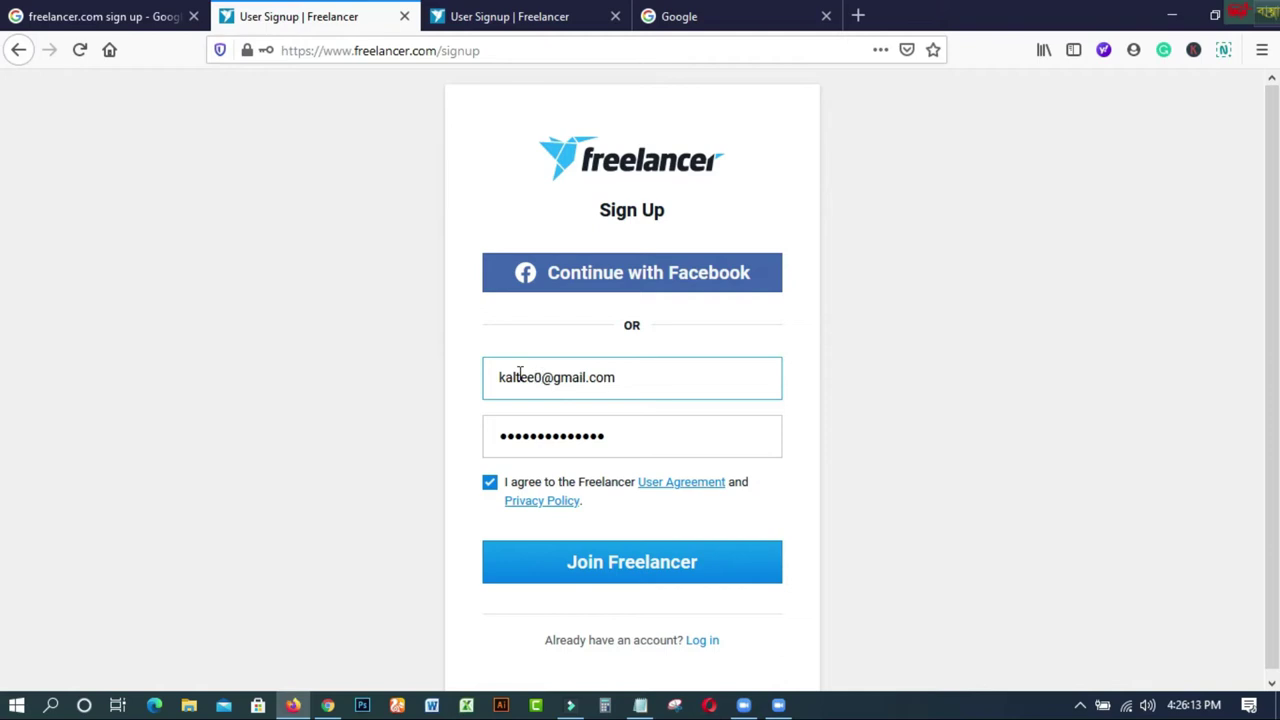
text(4)
click(515, 378)
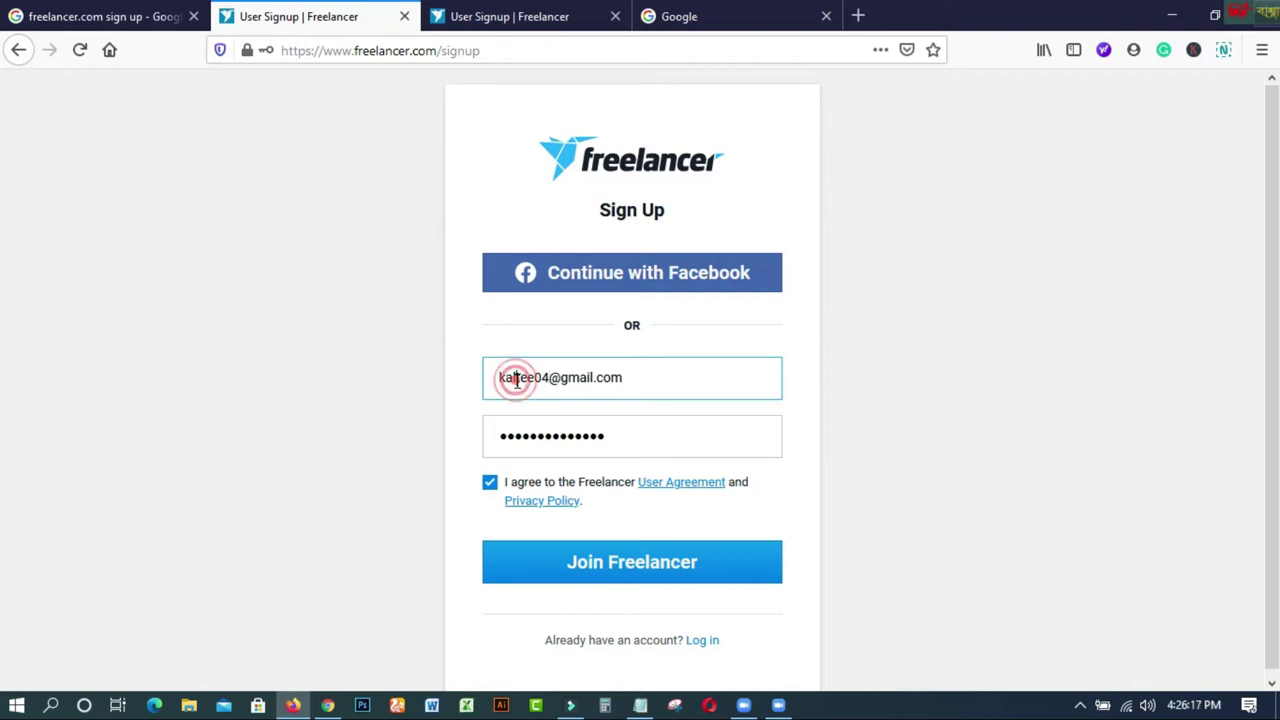
text(im)
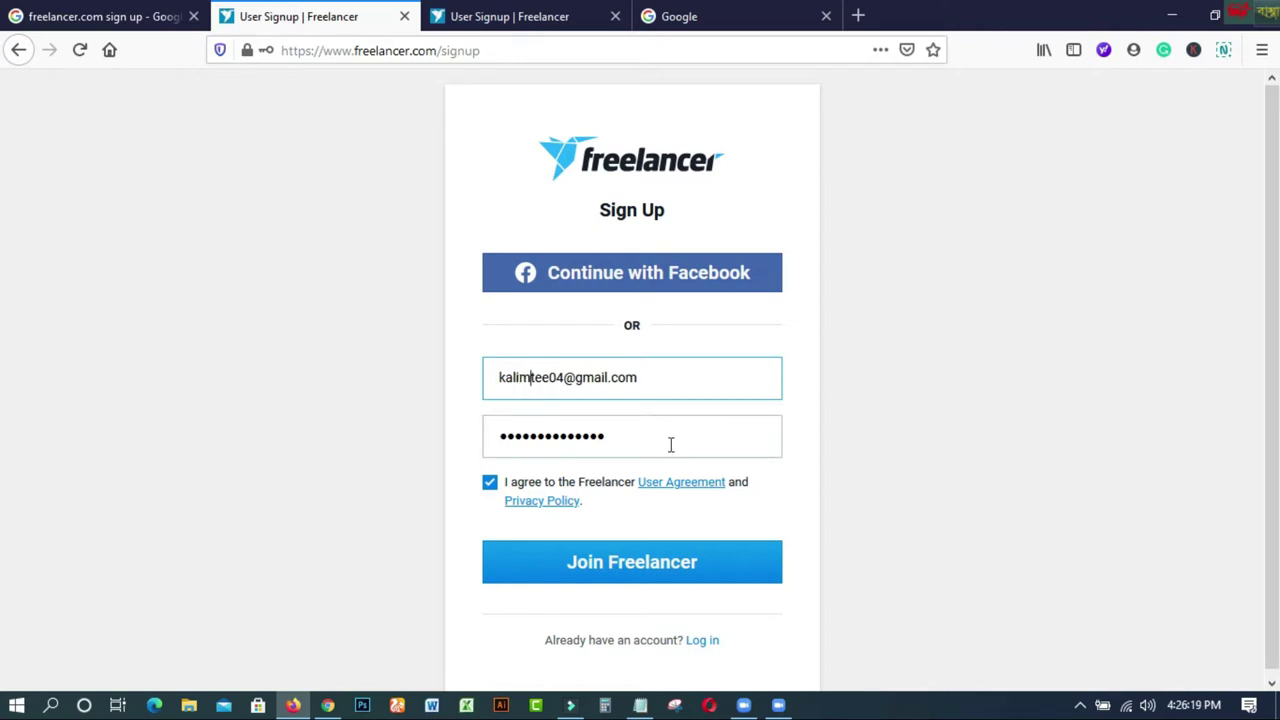
click(628, 563)
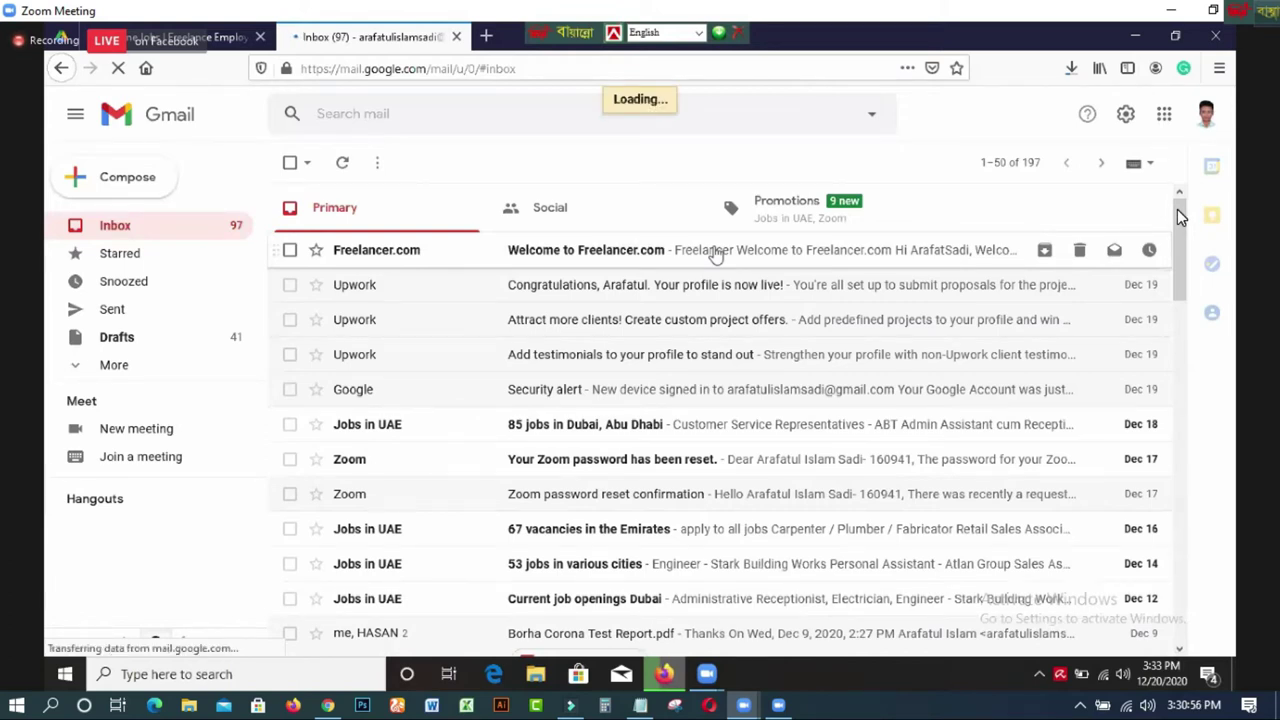
Open the Welcome to Freelancer.com email and scroll down to its Verify Your Email link.
click(715, 252)
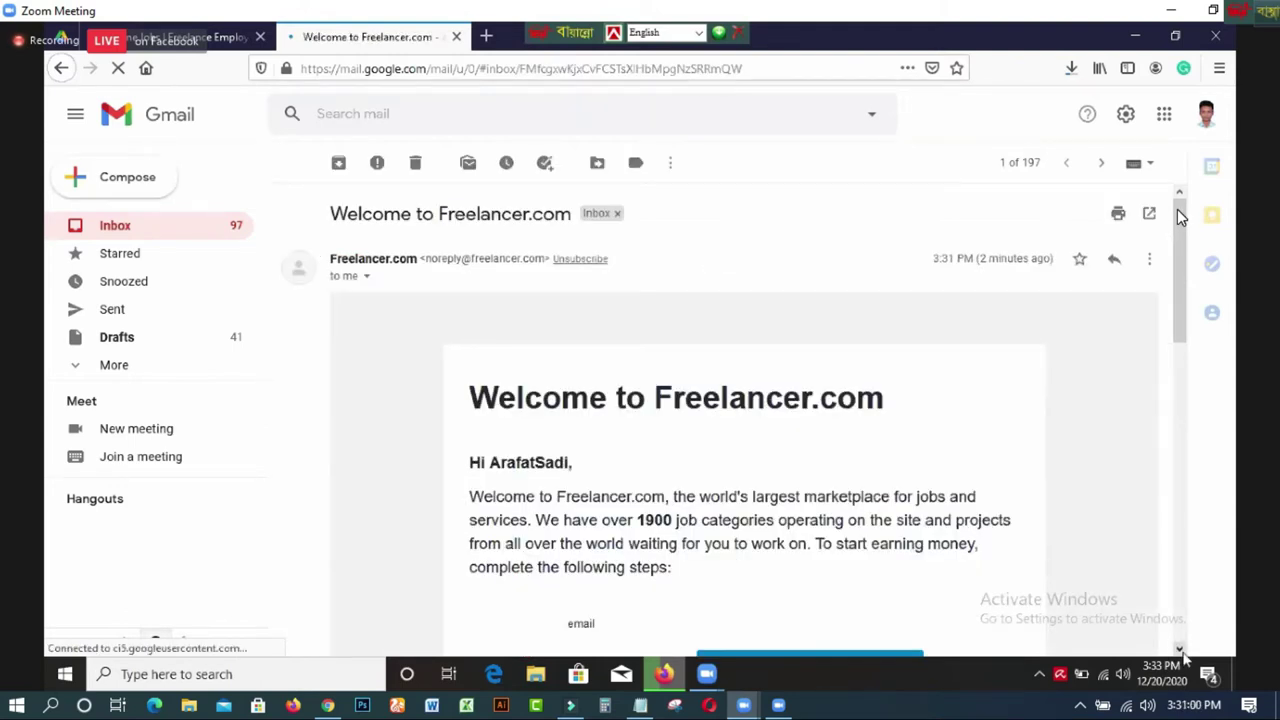
scroll(1177, 216, down, 2)
scroll(1180, 216, down, 1)
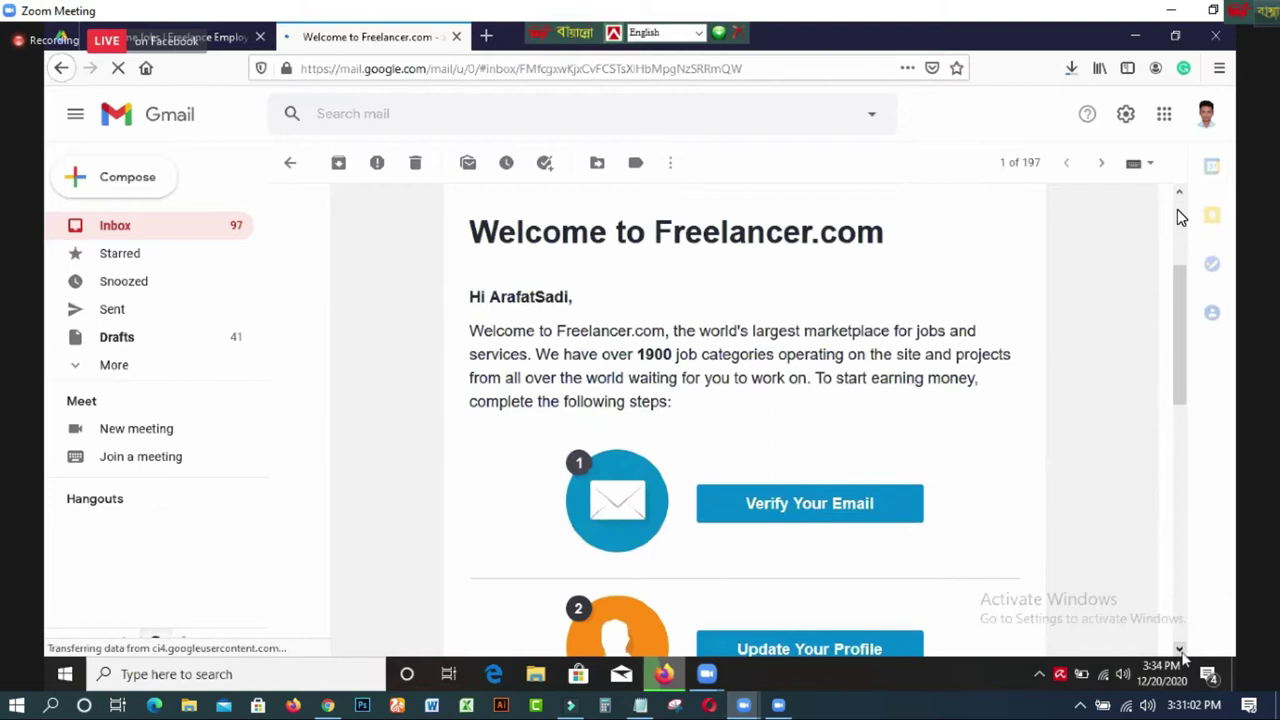
scroll(835, 410, down, 2)
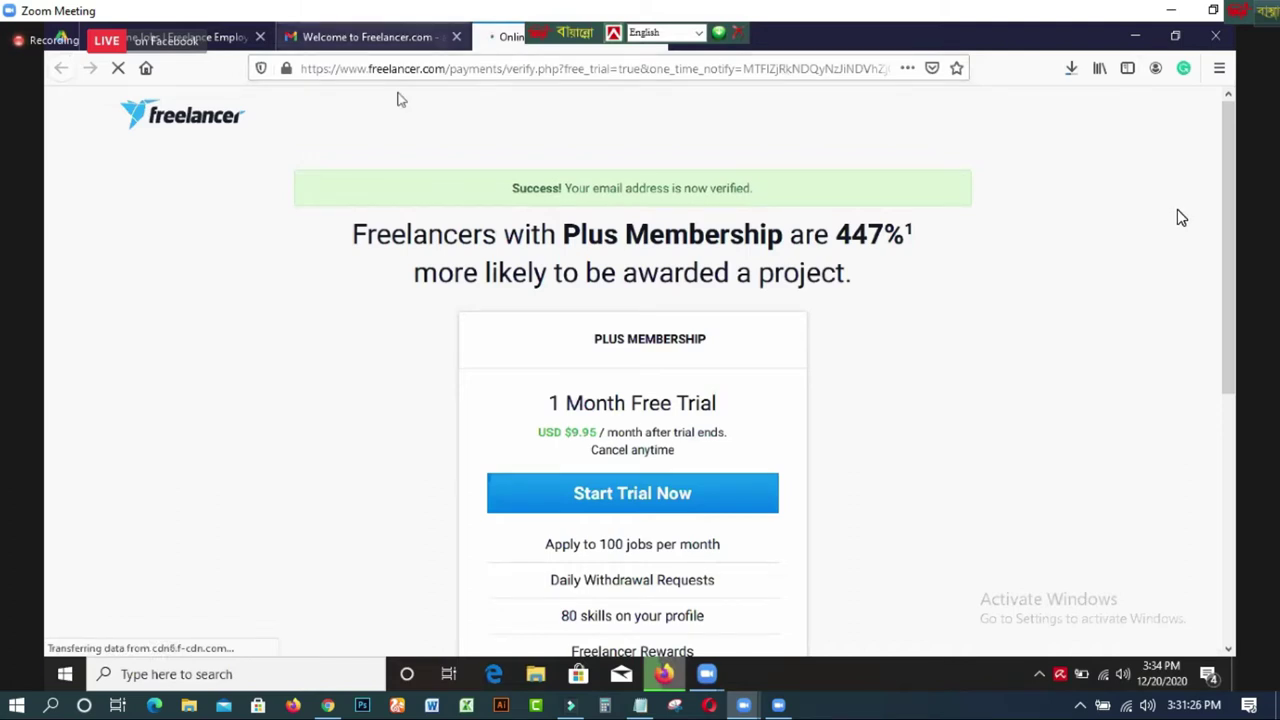
Close the Gmail tab and skip the Plus Membership free trial.
right_click(390, 37)
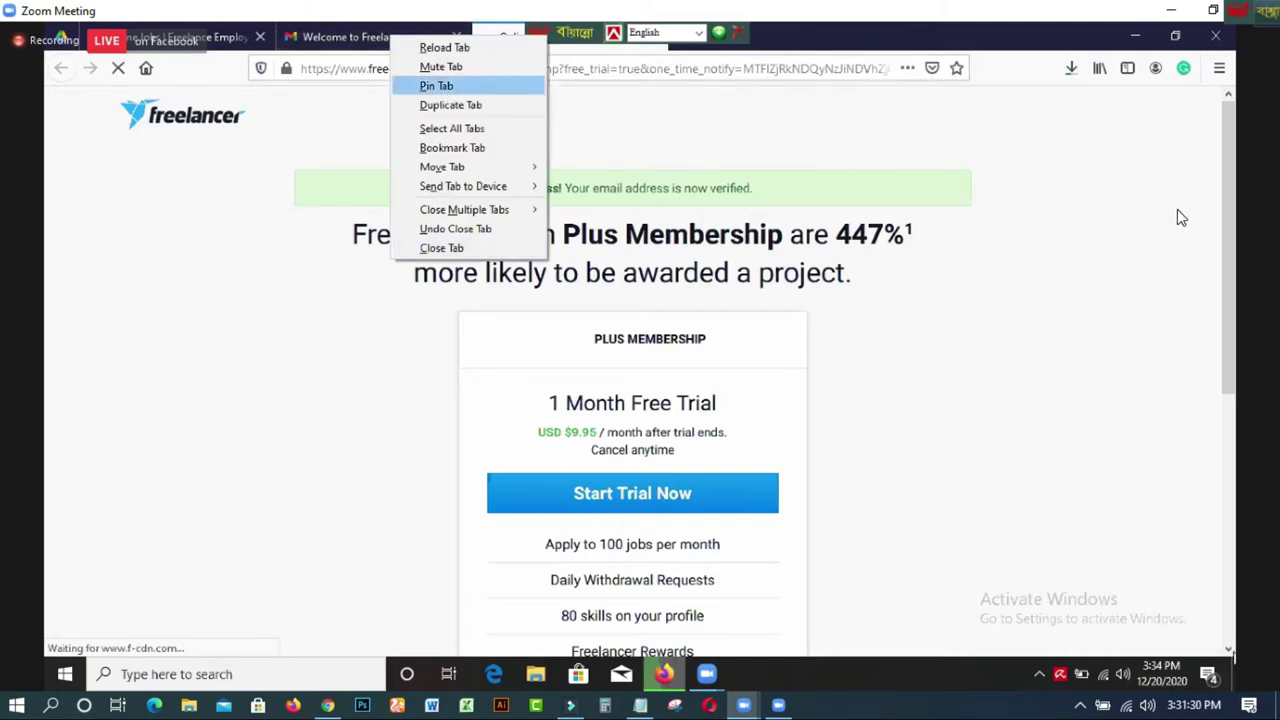
click(441, 247)
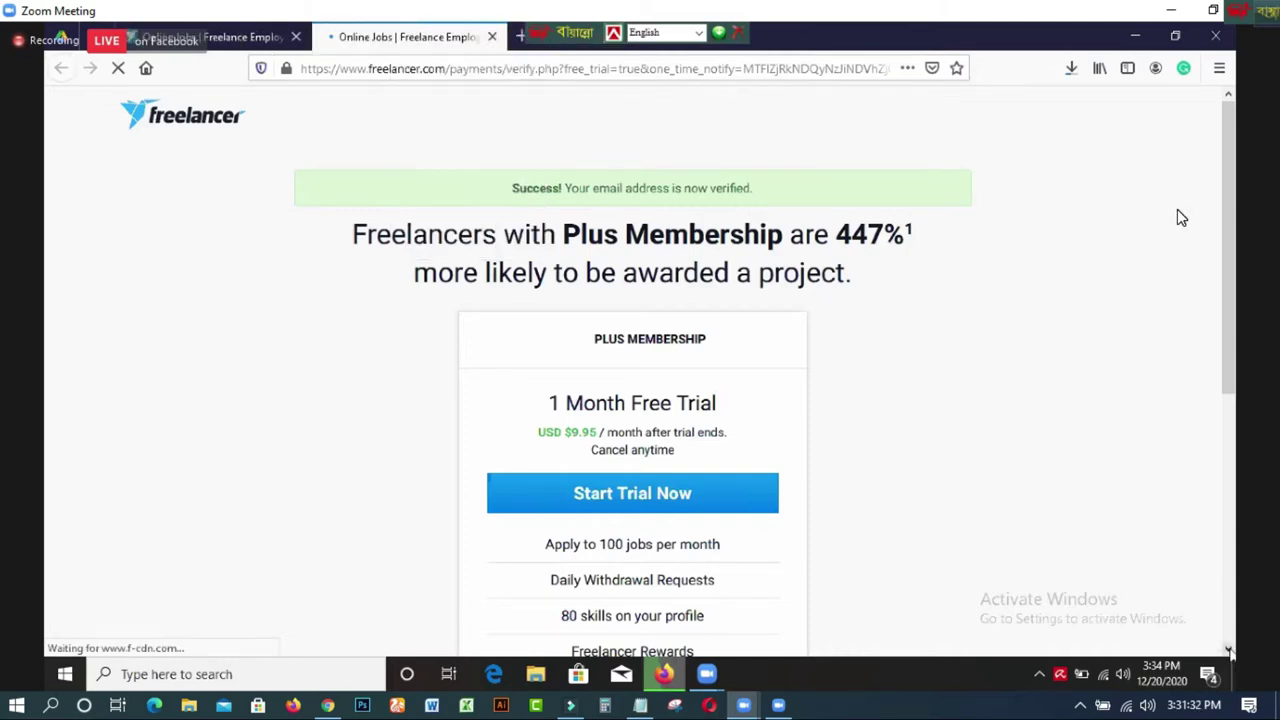
scroll(1111, 470, down, 3)
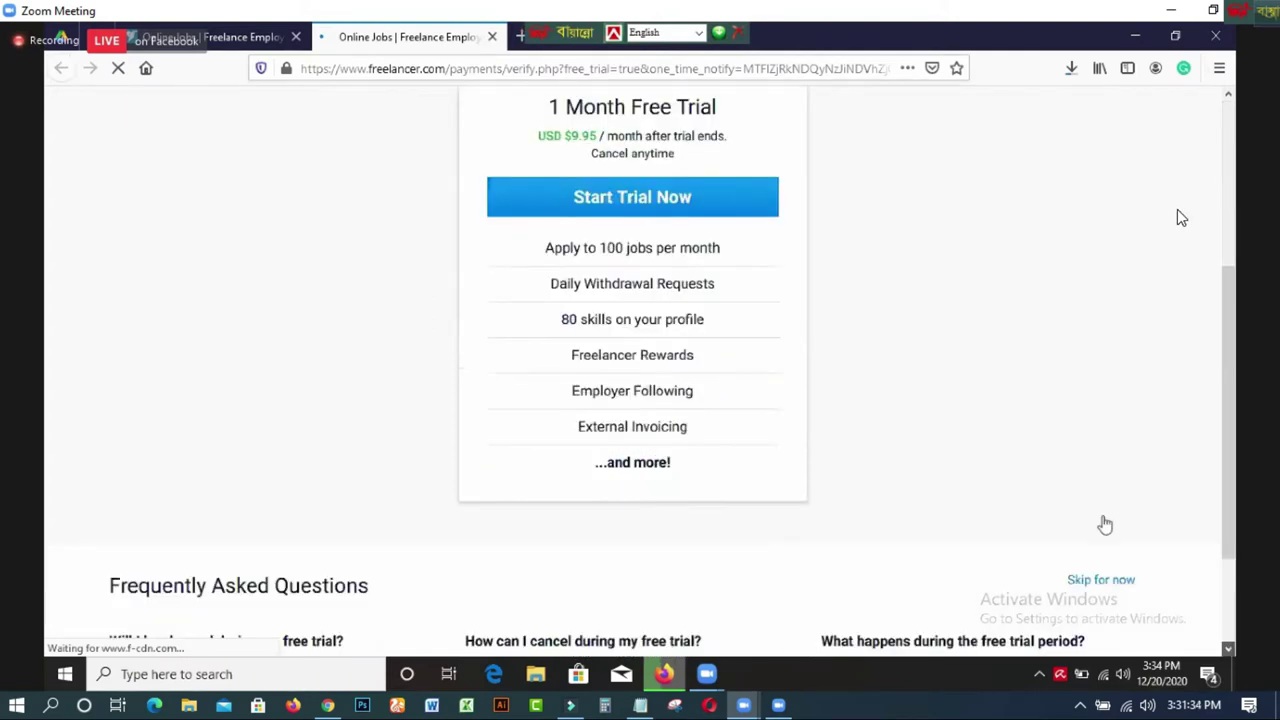
scroll(1105, 525, down, 1)
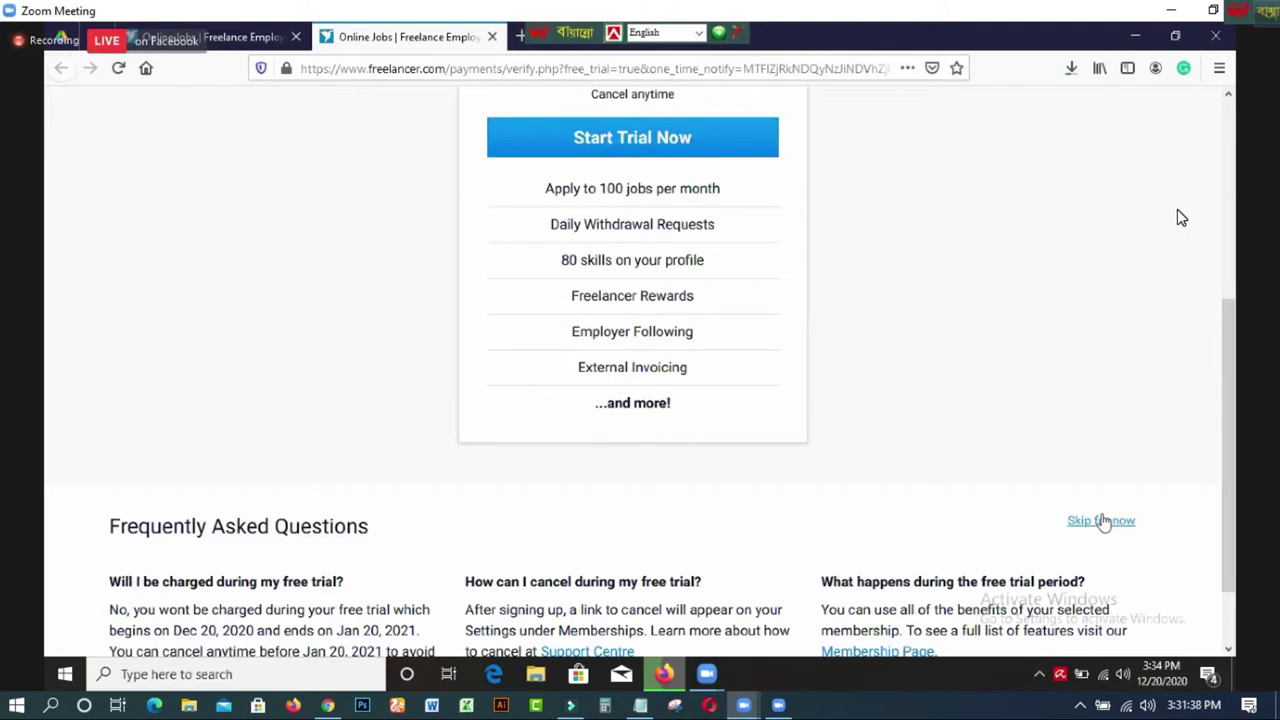
click(1101, 521)
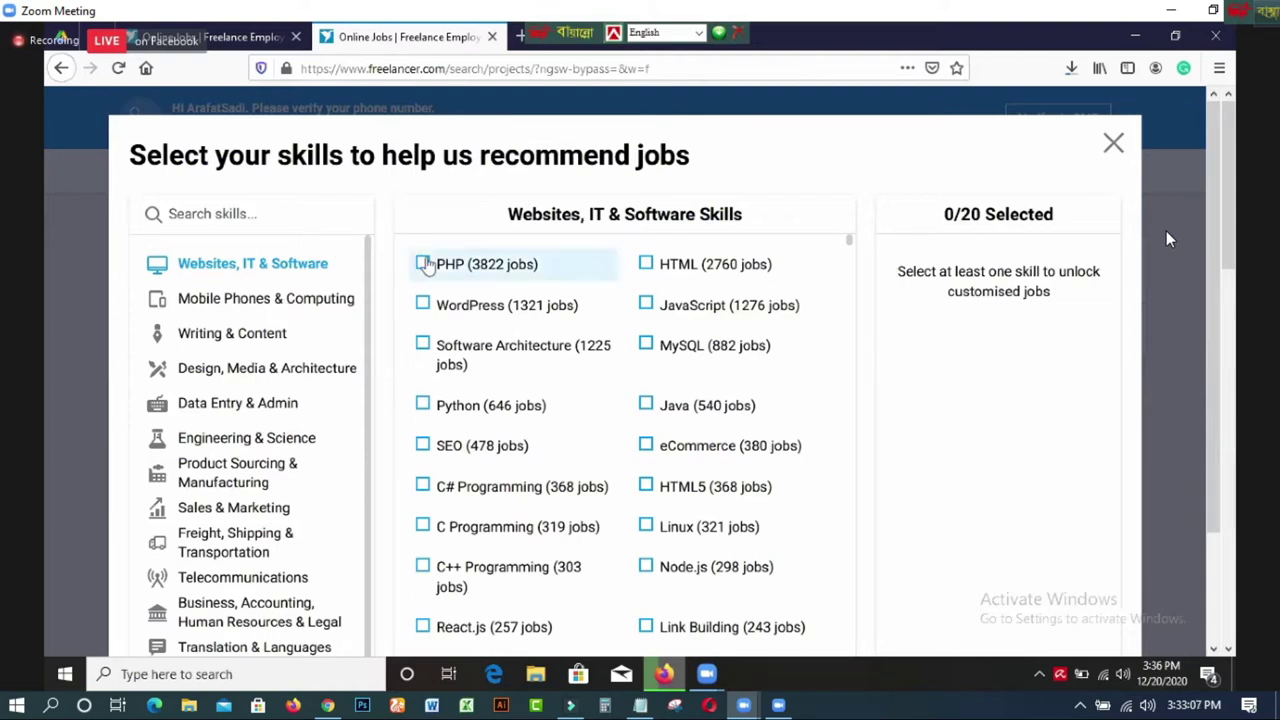
Tick PHP, WordPress, HTML, JavaScript, MySQL, HTML5 and eCommerce in the skills dialog.
click(426, 265)
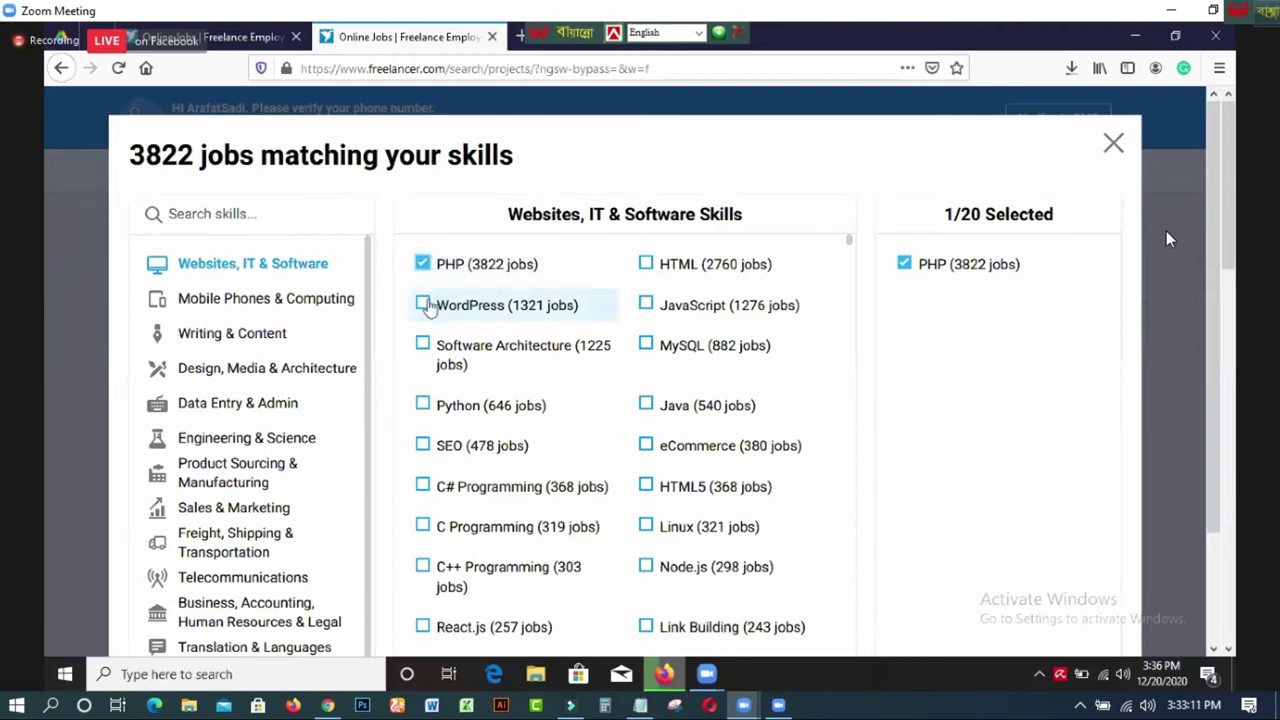
click(426, 306)
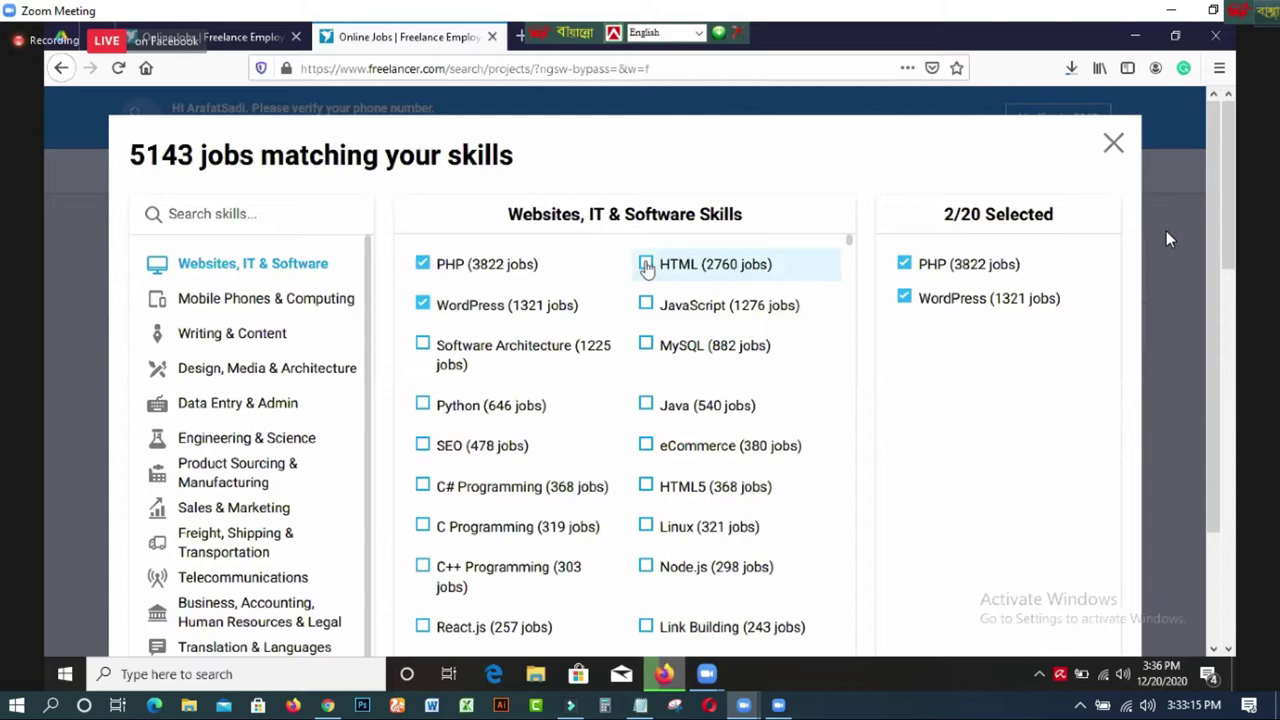
click(646, 266)
click(646, 305)
click(646, 345)
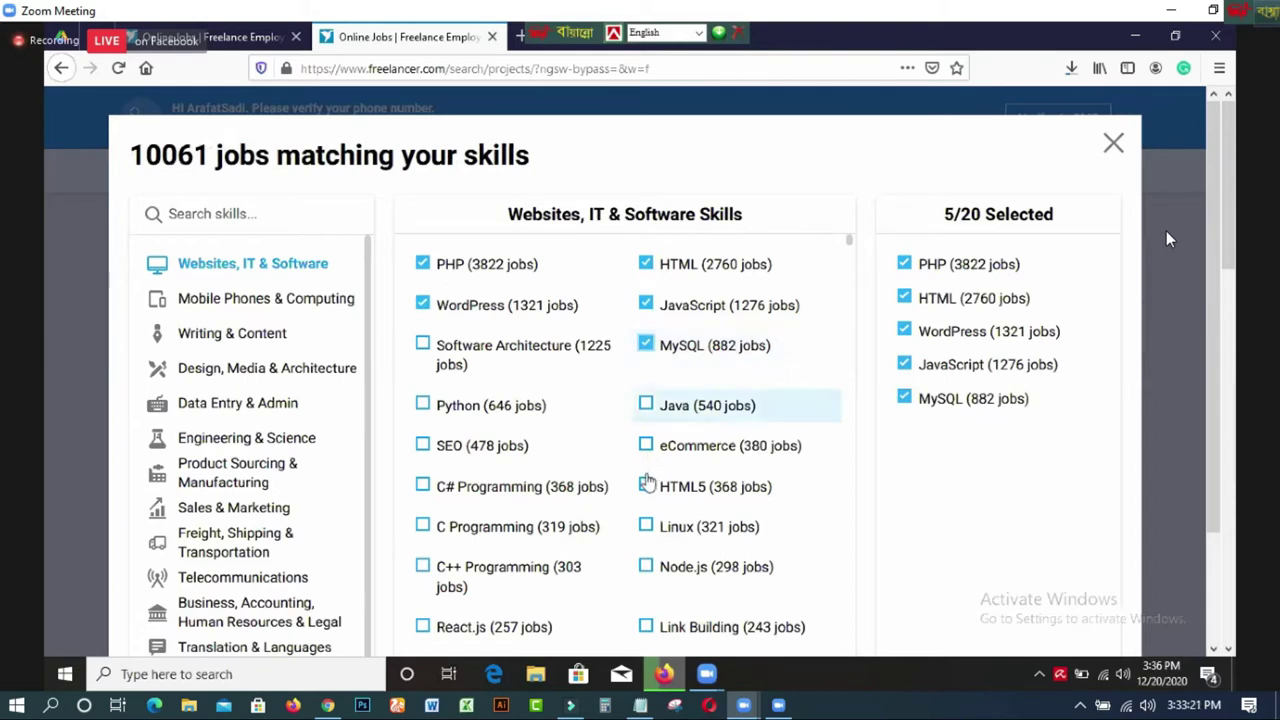
click(646, 486)
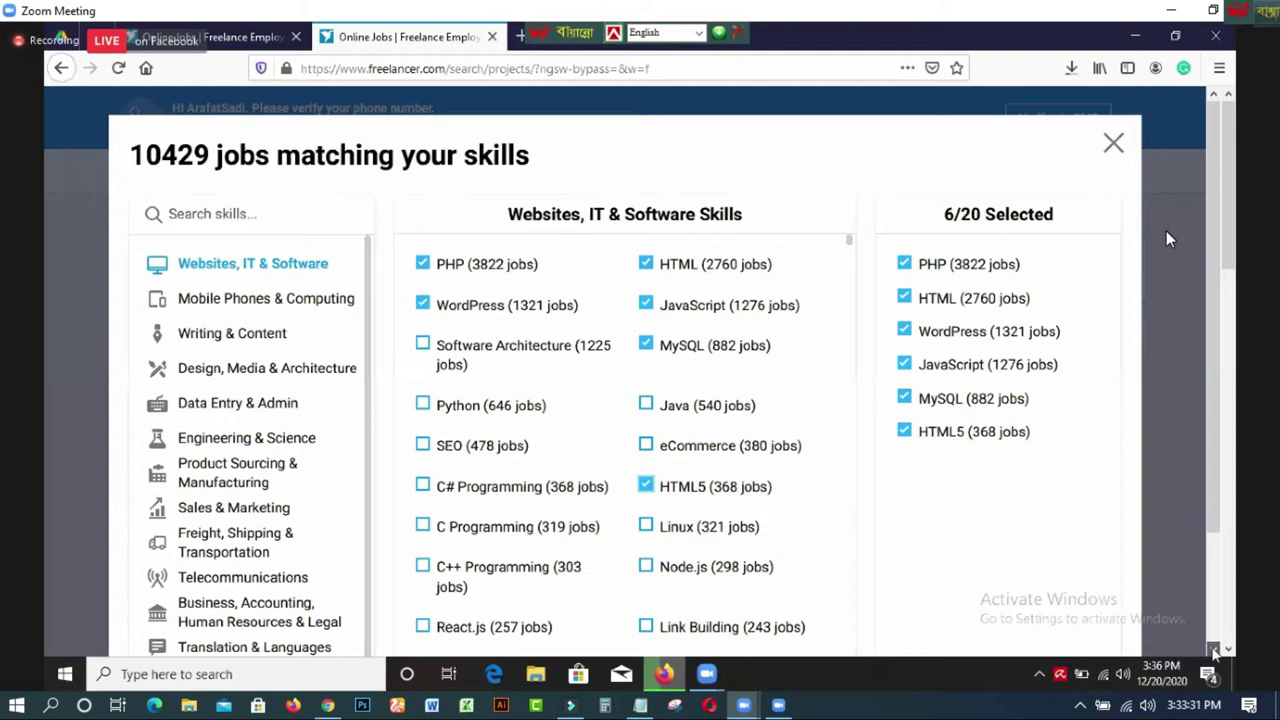
click(1214, 651)
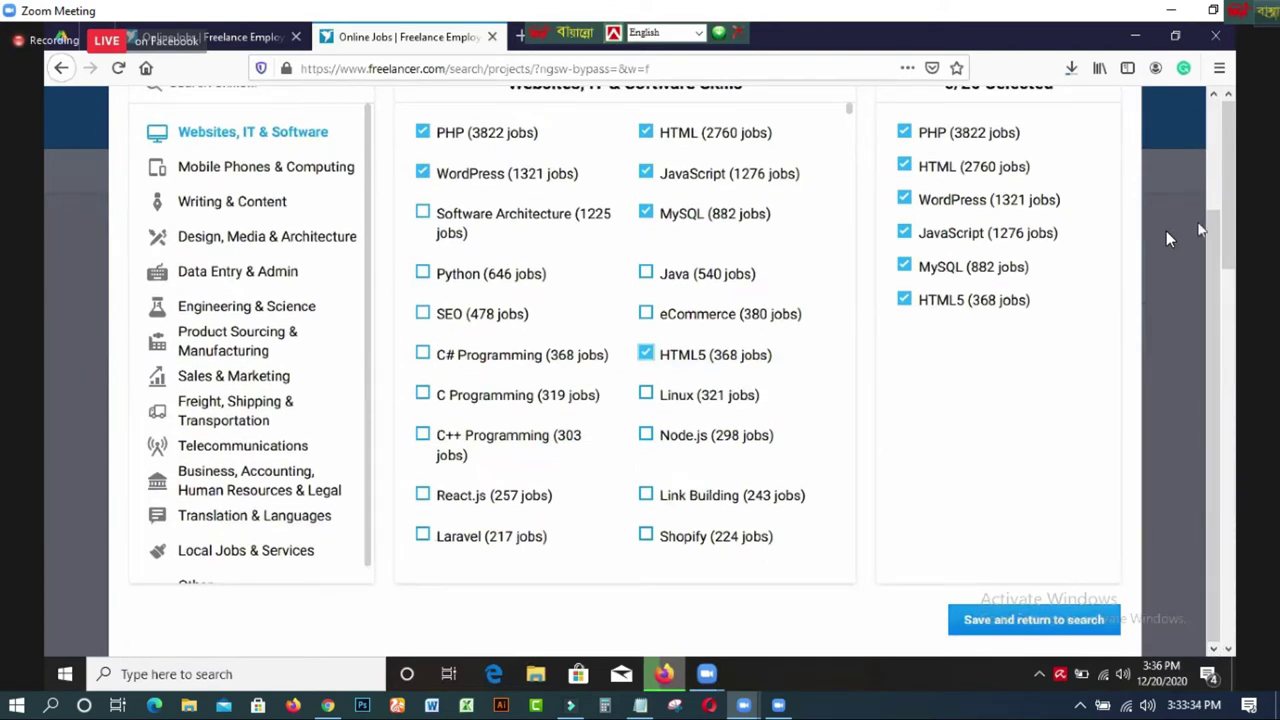
scroll(840, 315, up, 2)
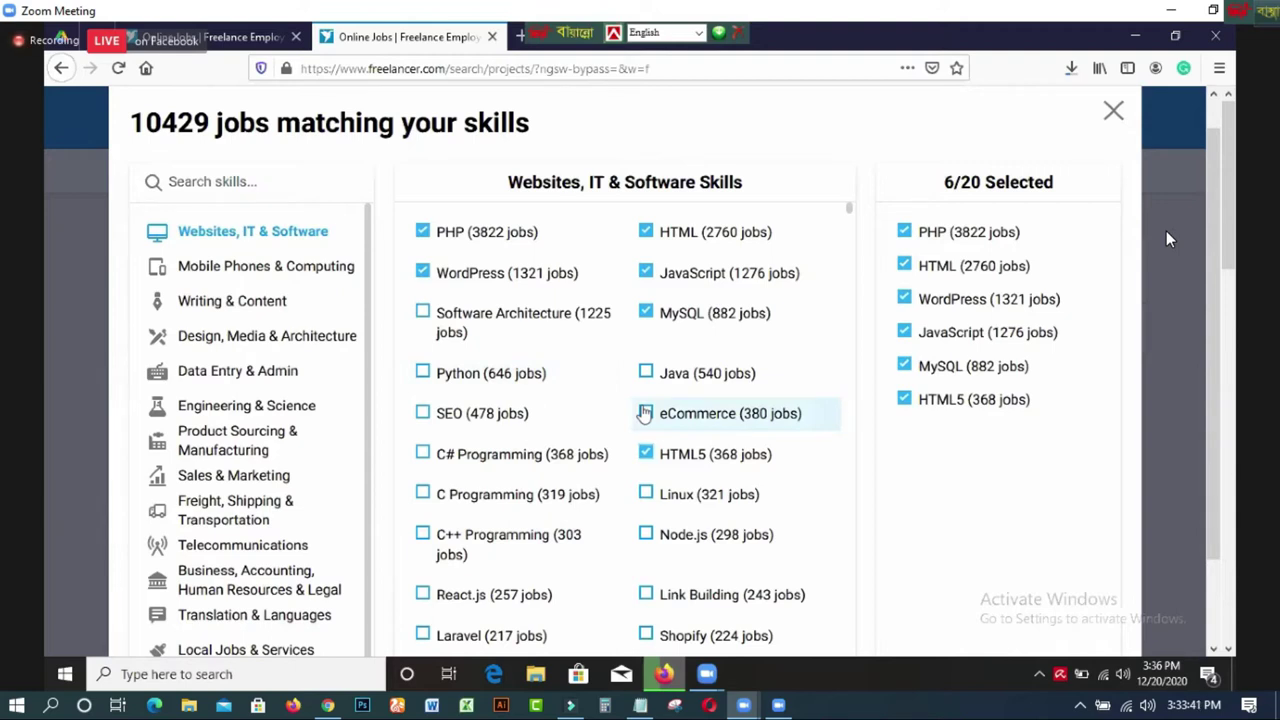
click(645, 413)
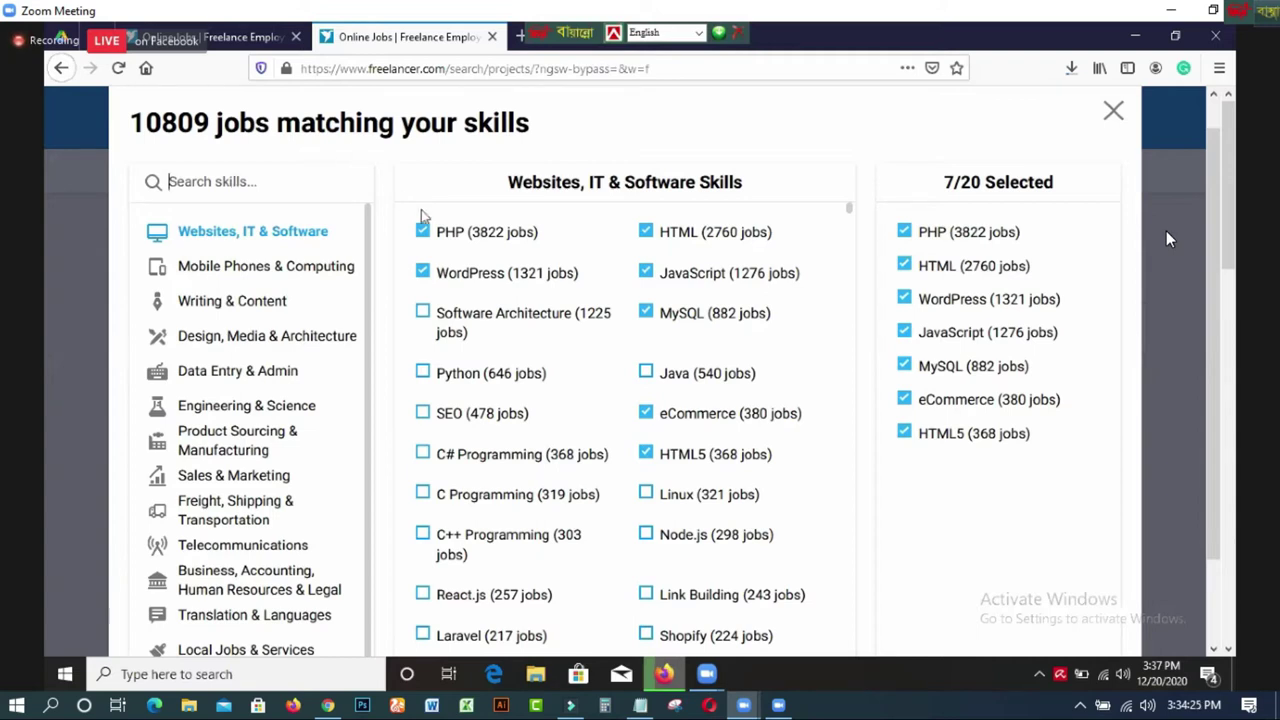
Search the skills for 'Word', then save the seven skills and return to project search.
text(W)
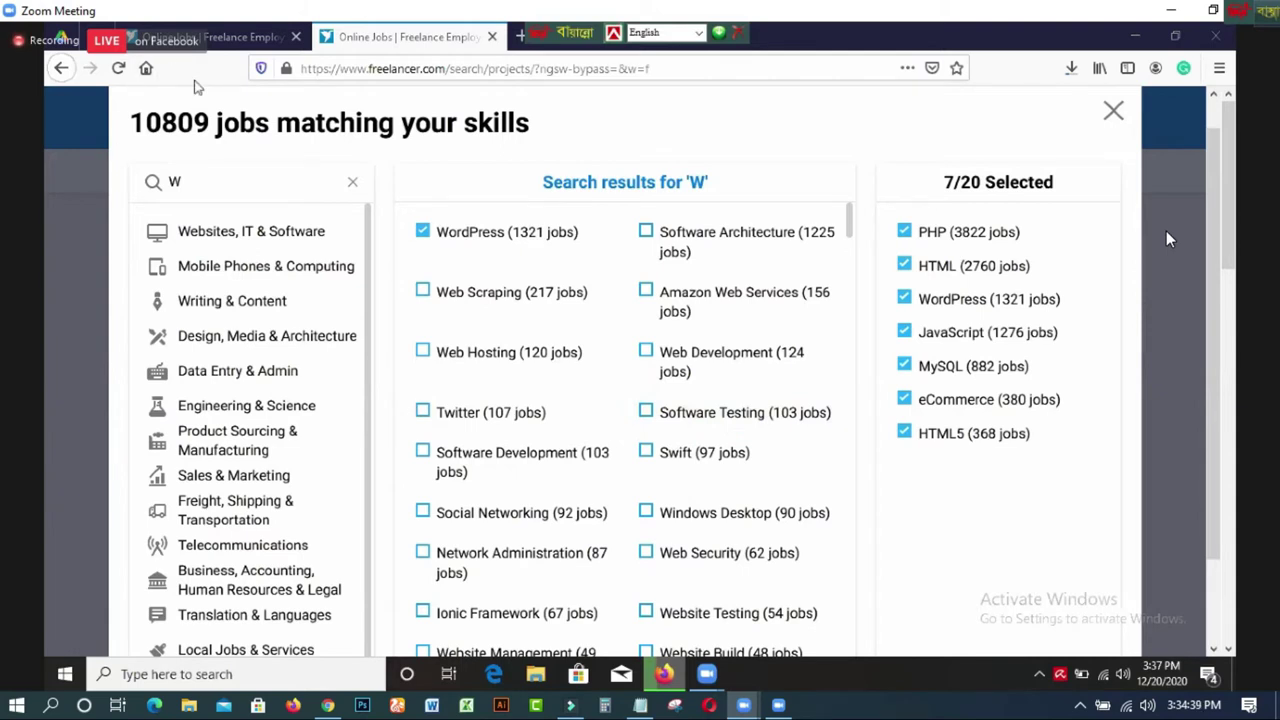
click(195, 181)
text(ord)
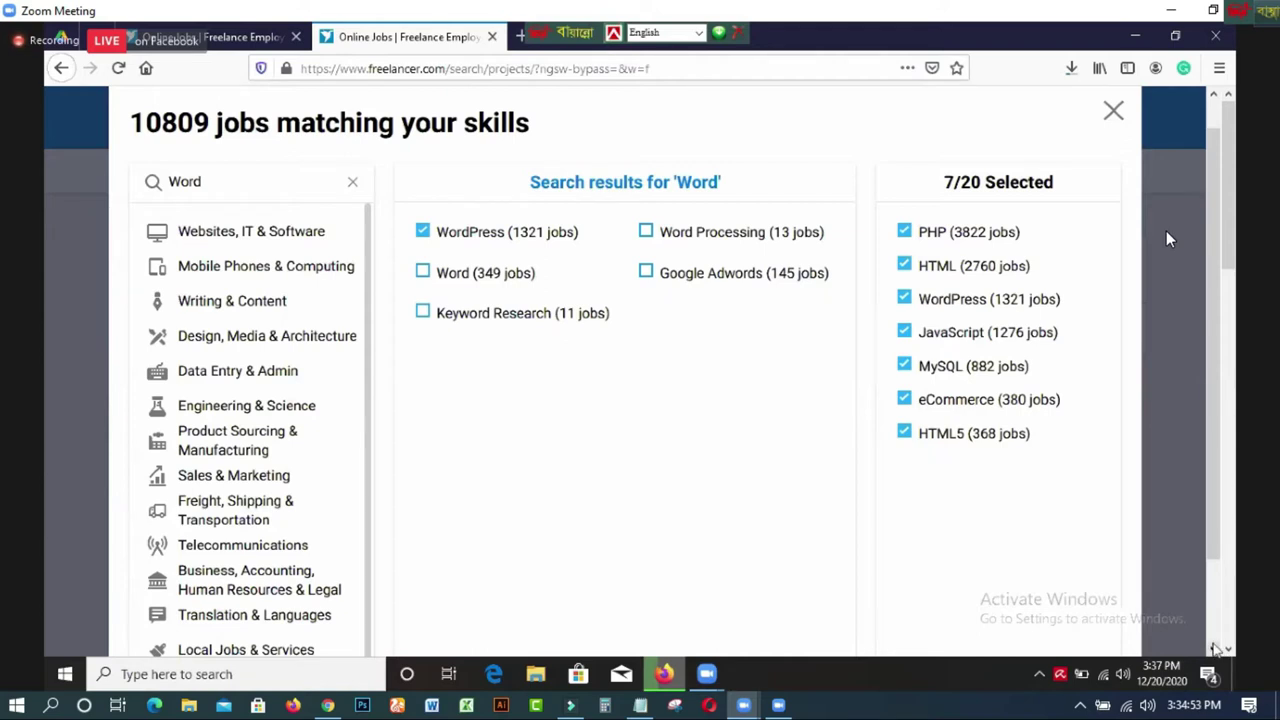
scroll(1213, 645, down, 2)
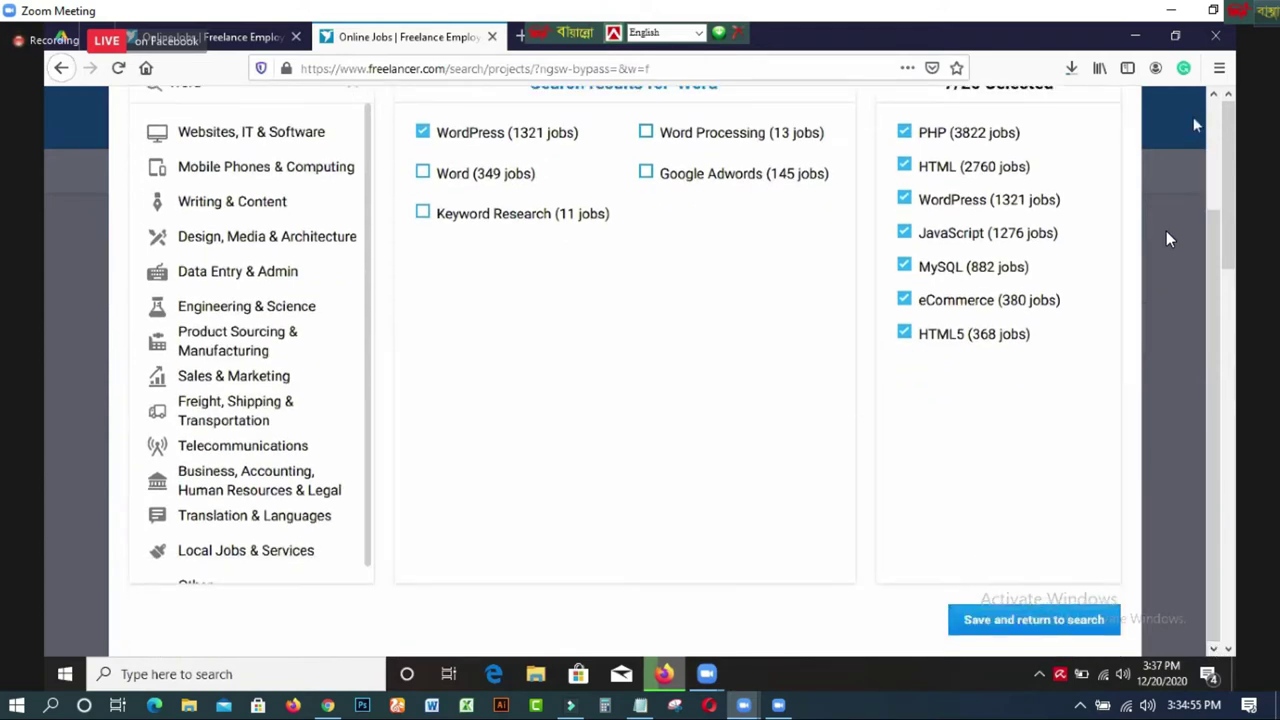
click(985, 620)
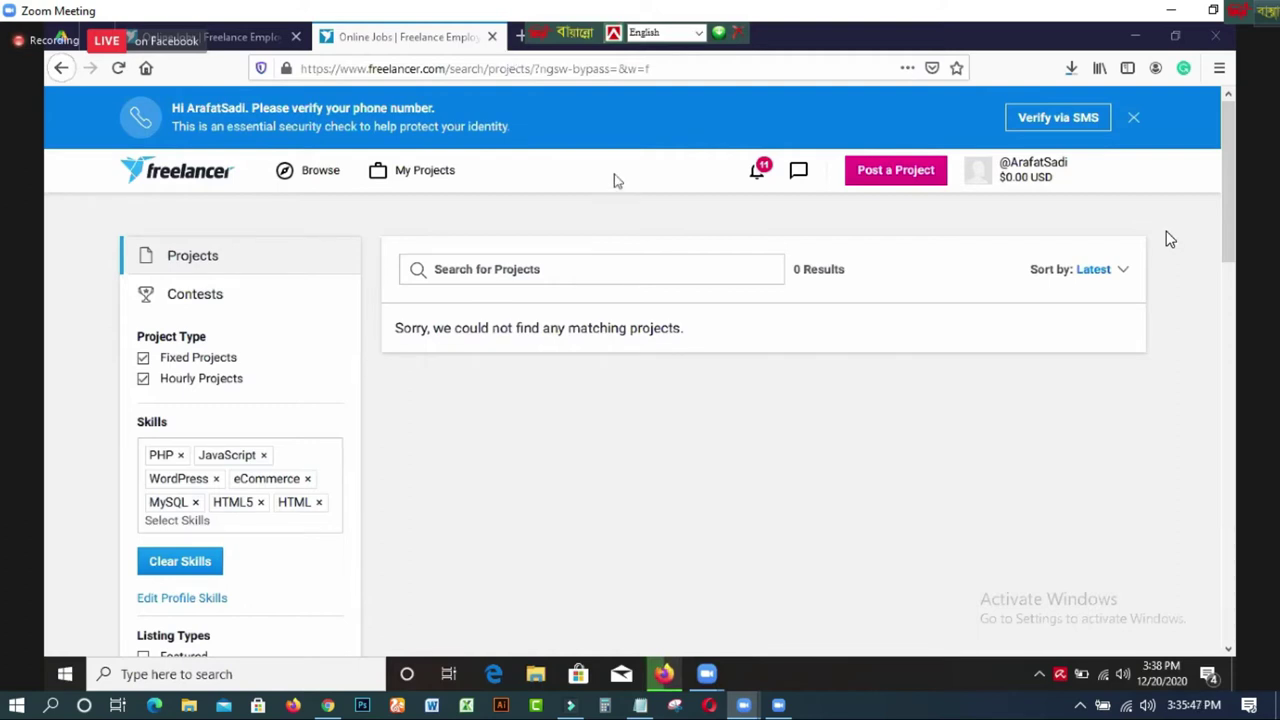
Choose Verify via SMS in the search page's top banner.
click(1058, 117)
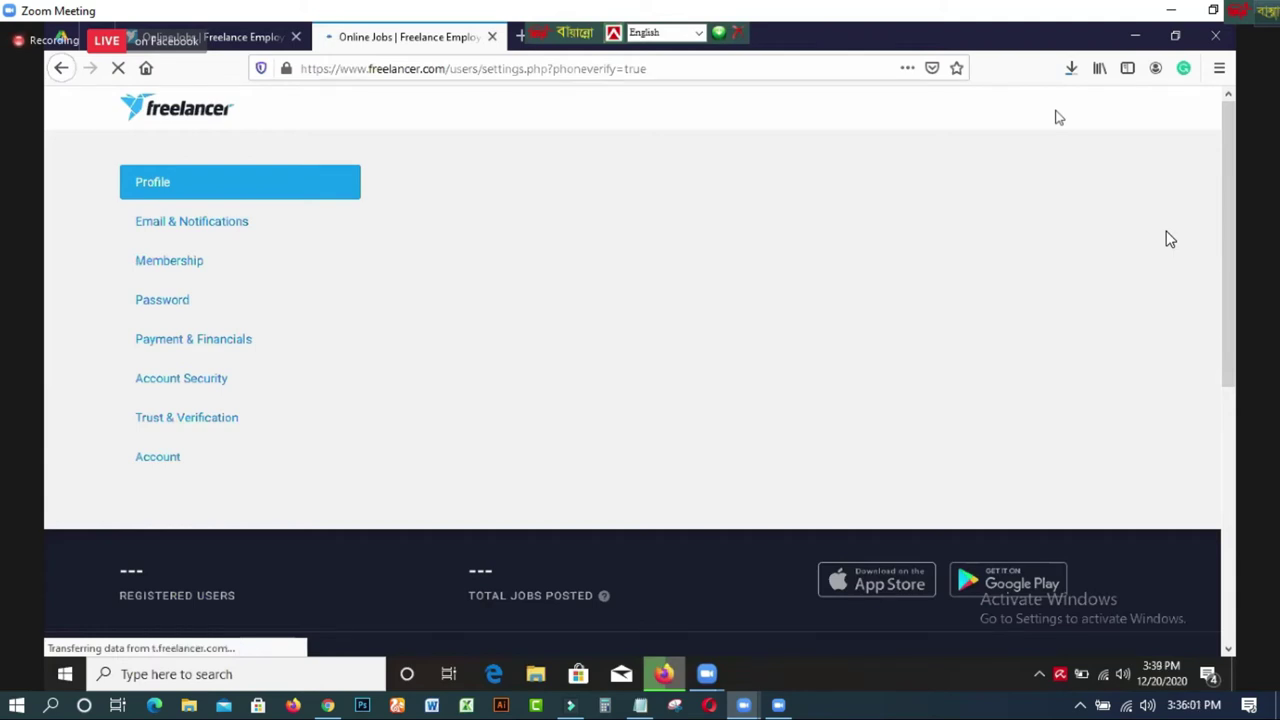
Enter and correct the Bangladesh security phone number, then send the verification code.
click(1057, 118)
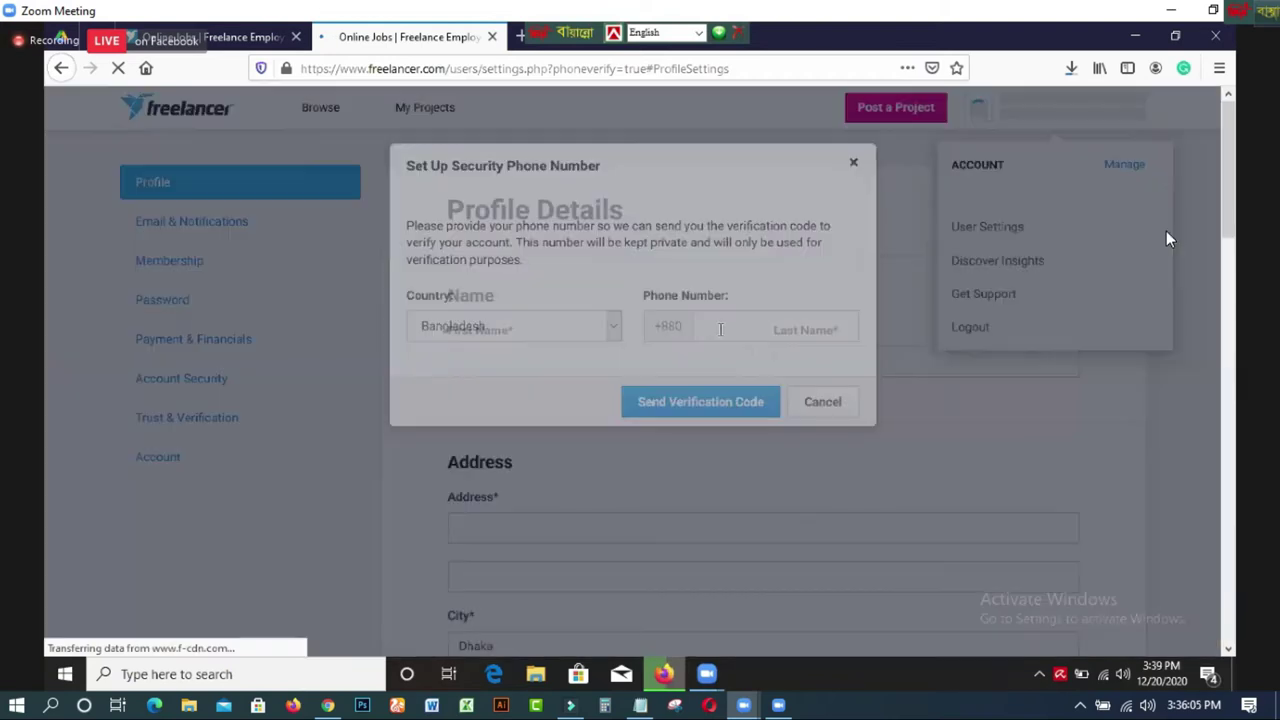
click(718, 327)
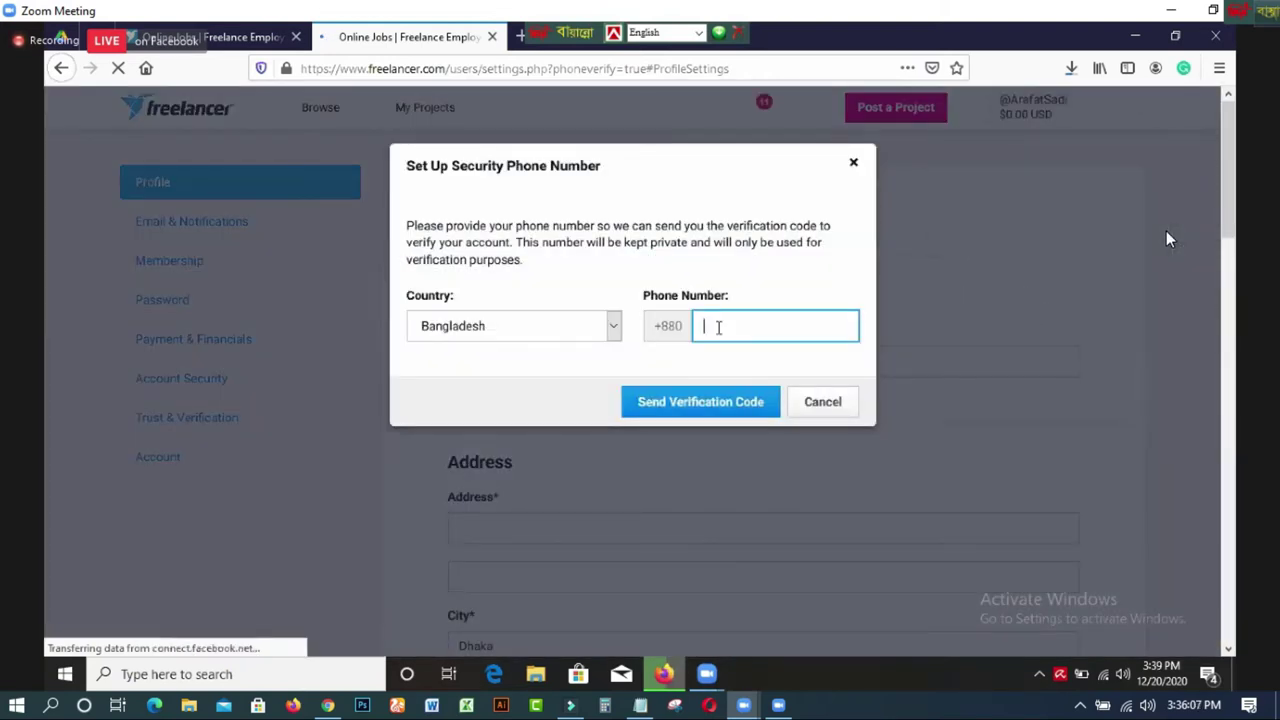
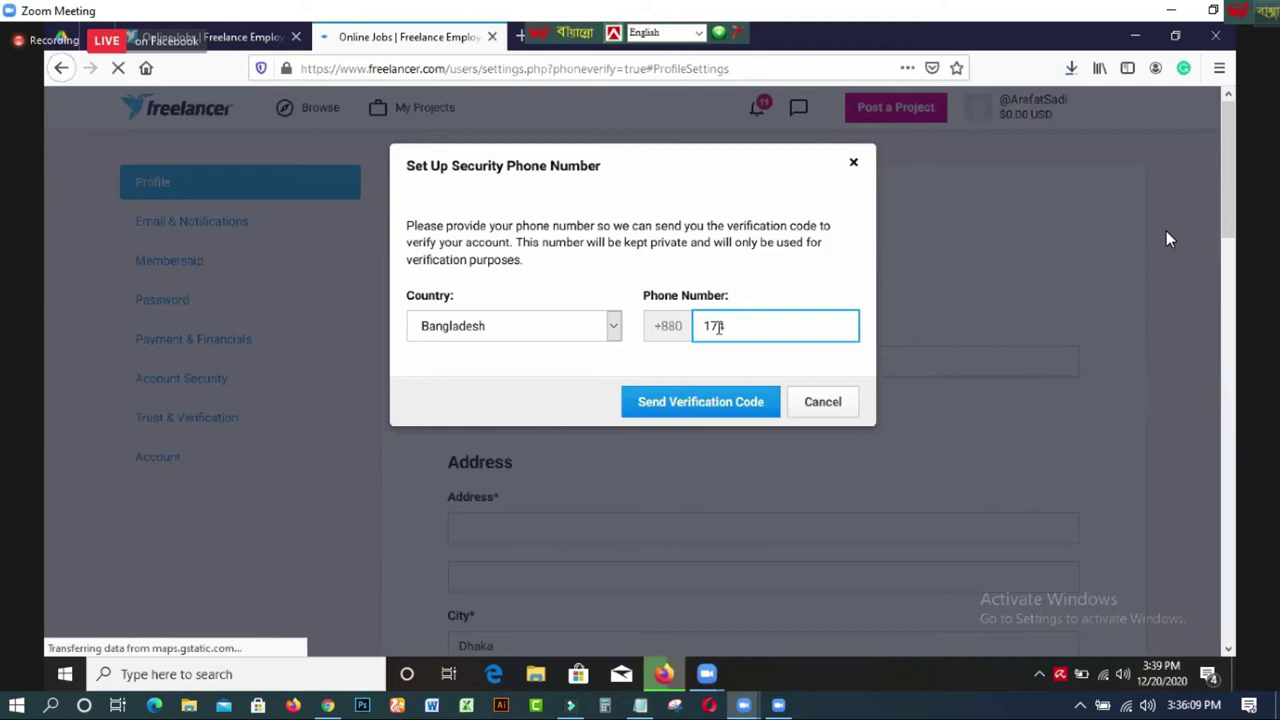
click(718, 327)
key(Delete)
text(4)
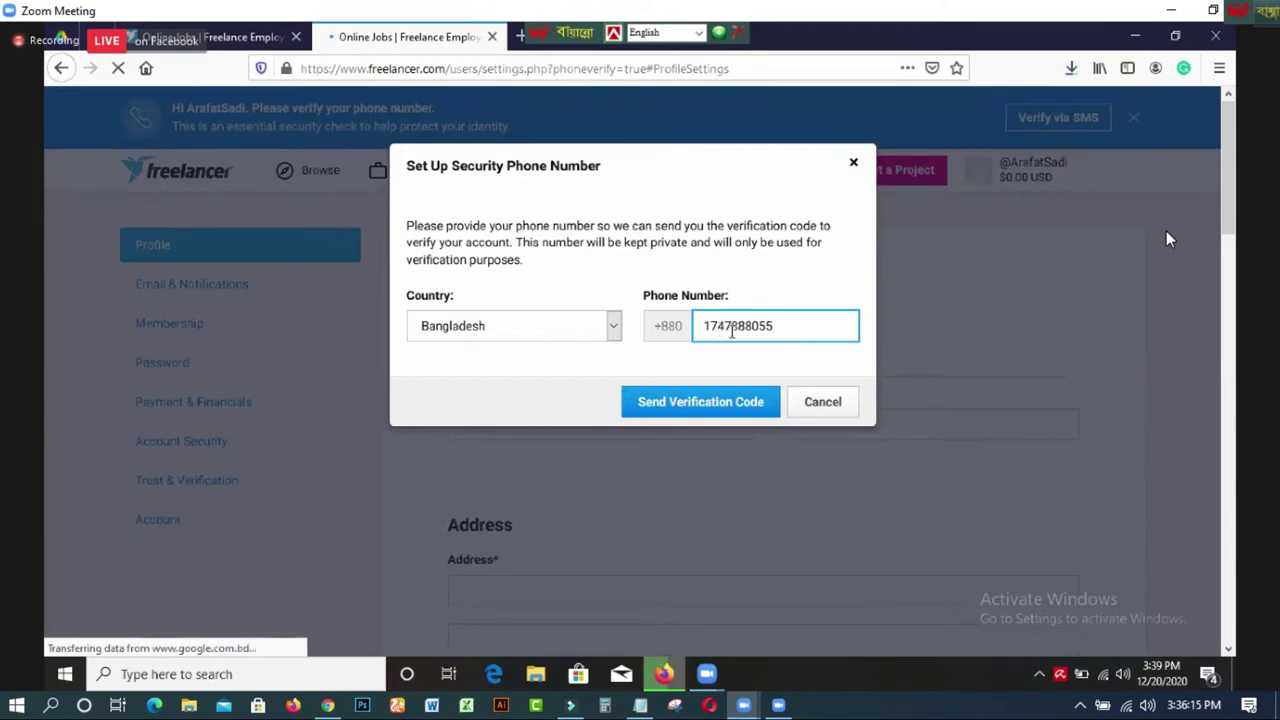
click(705, 404)
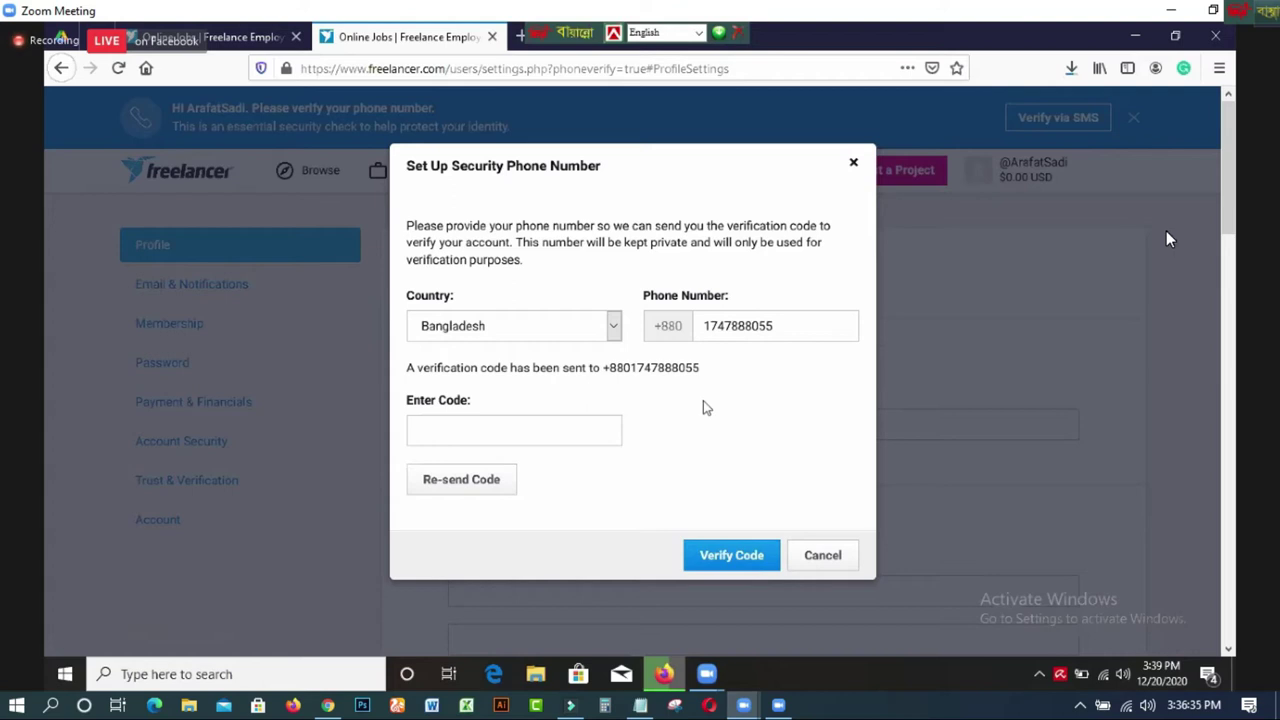
Enter the received SMS verification code, verify it and close the success message.
click(565, 433)
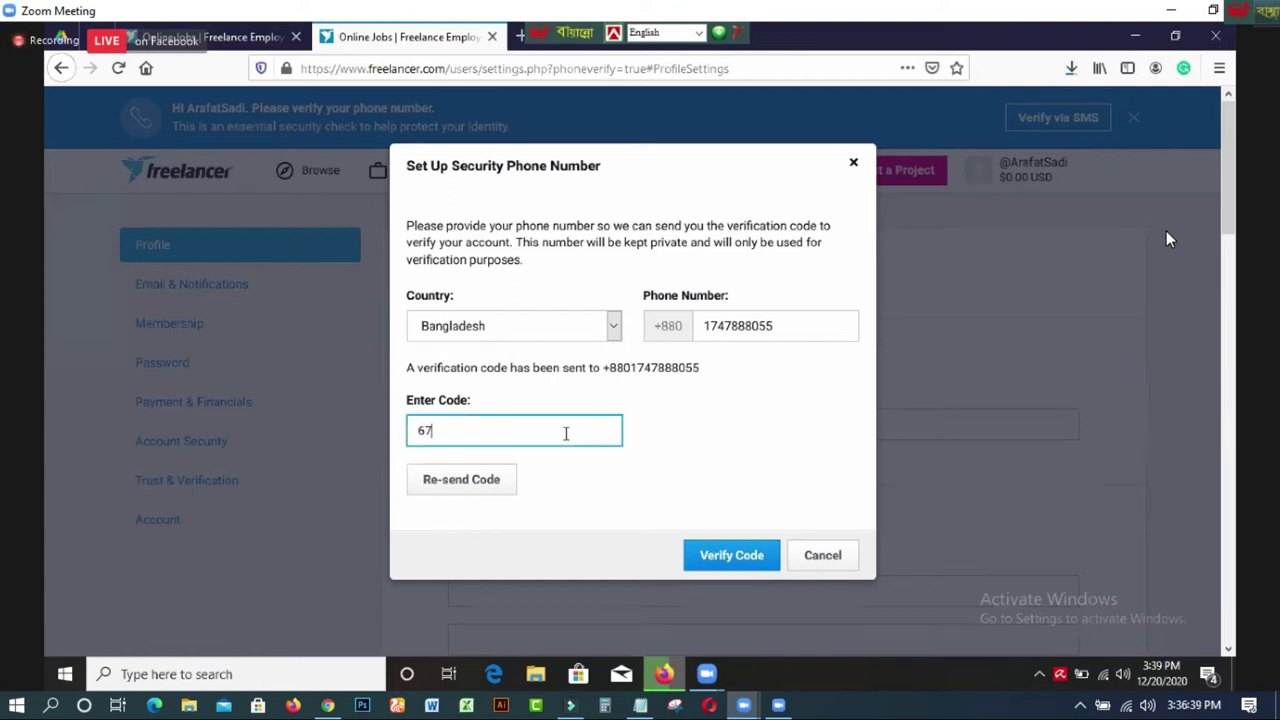
click(727, 556)
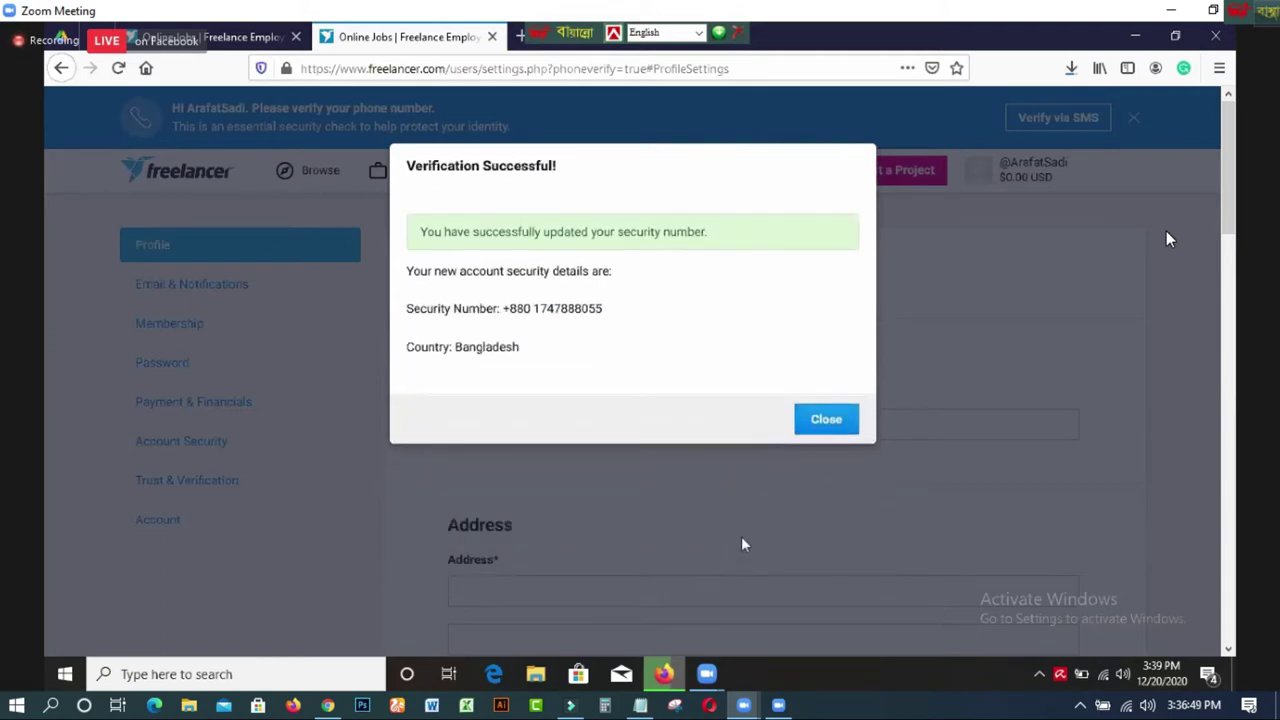
click(826, 418)
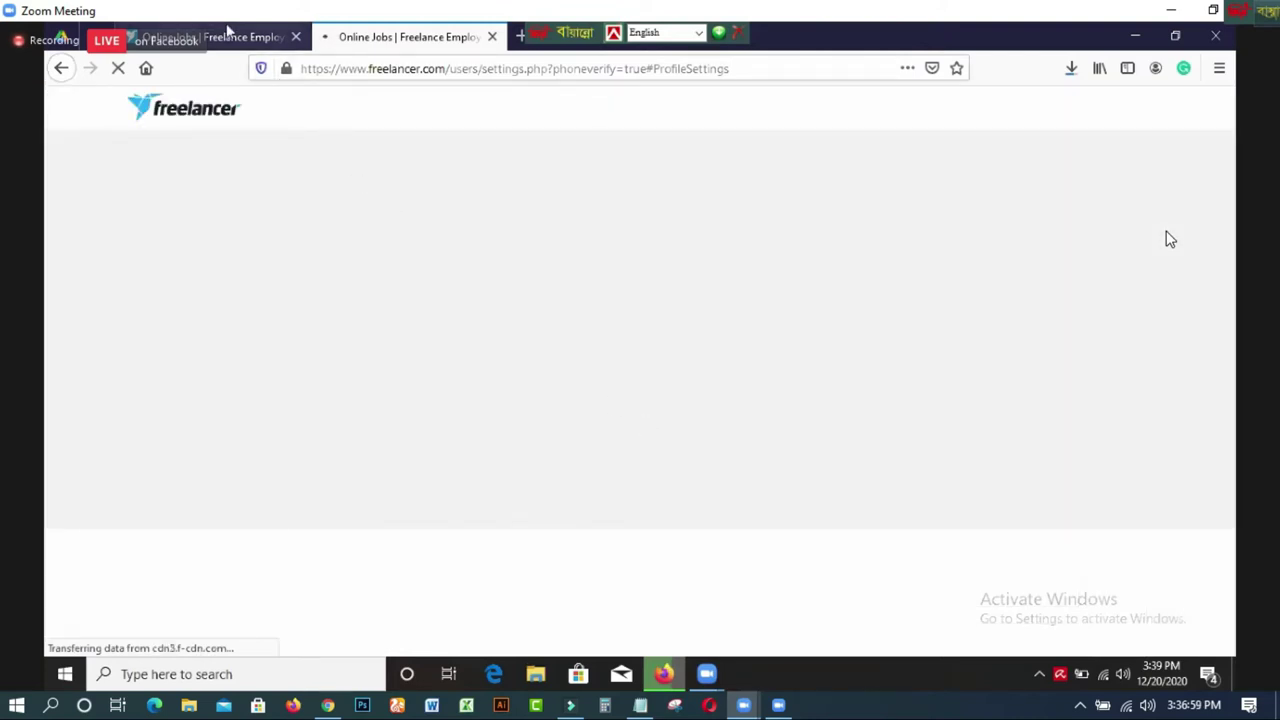
Switch back to the Freelancer settings tab to reach the Profile Details form.
click(226, 32)
click(300, 30)
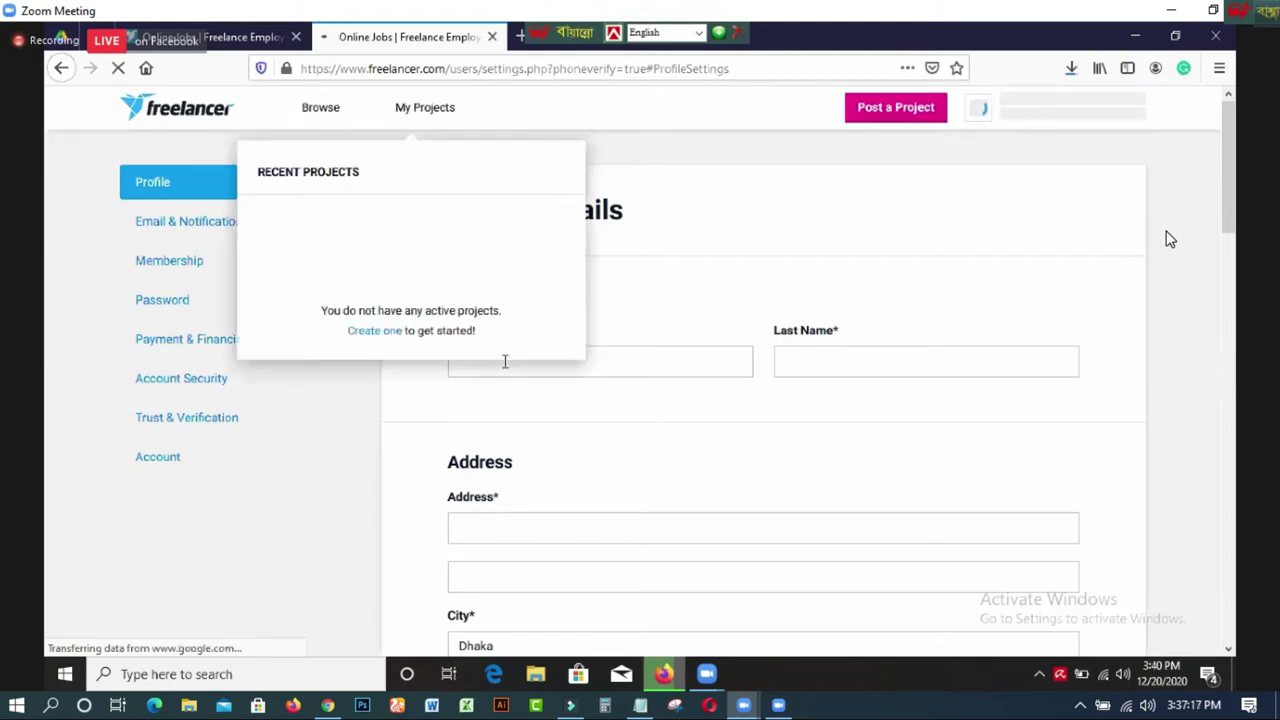
Fill in the profile's first name and last name, fixing a typo.
click(612, 364)
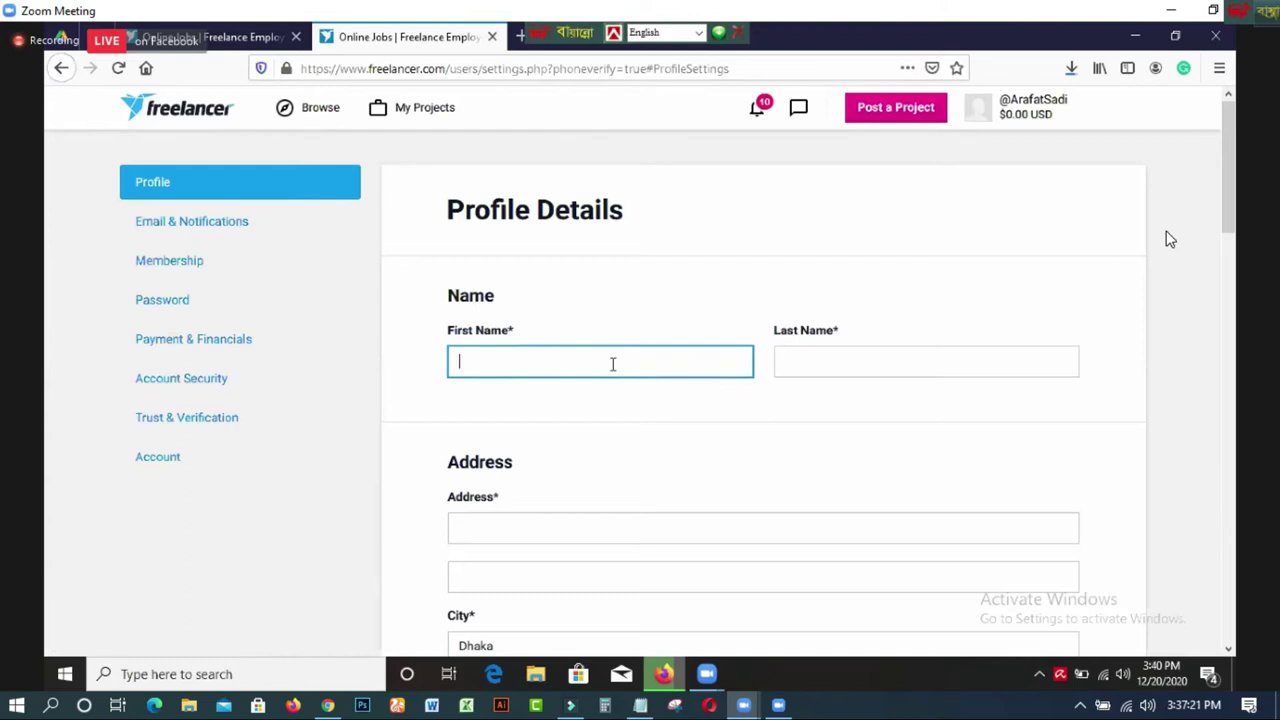
text(A)
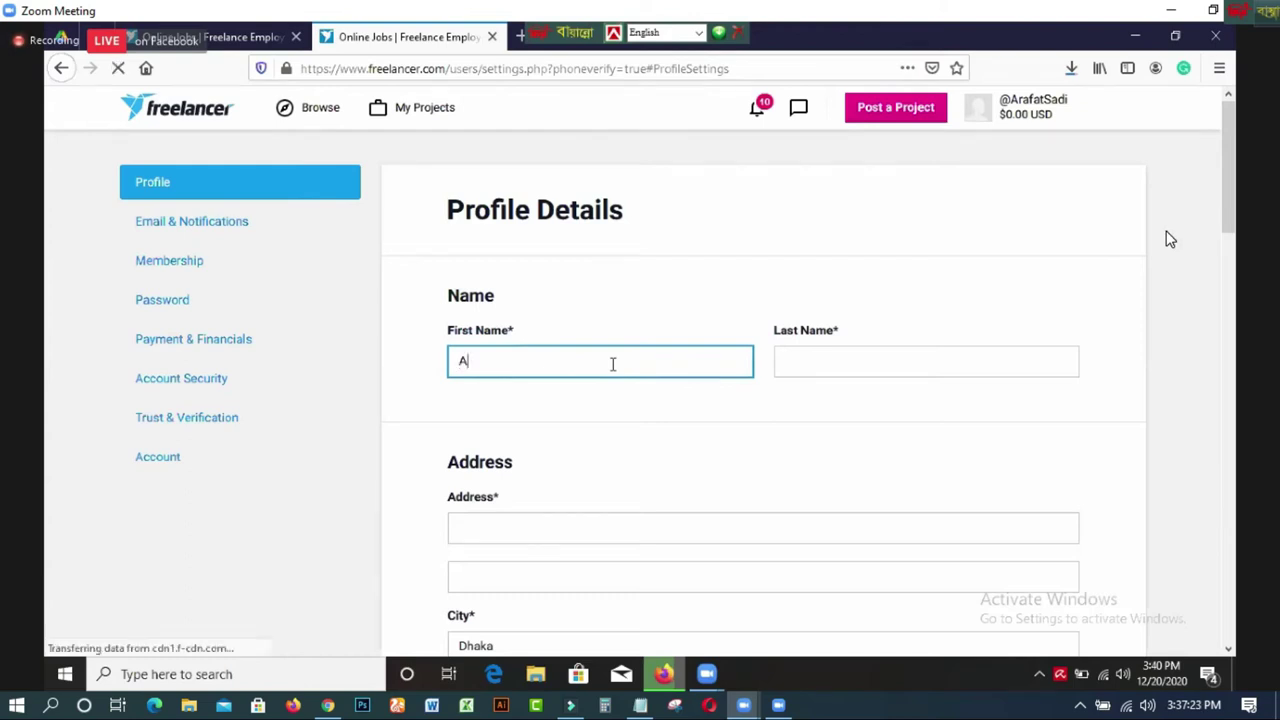
text(r)
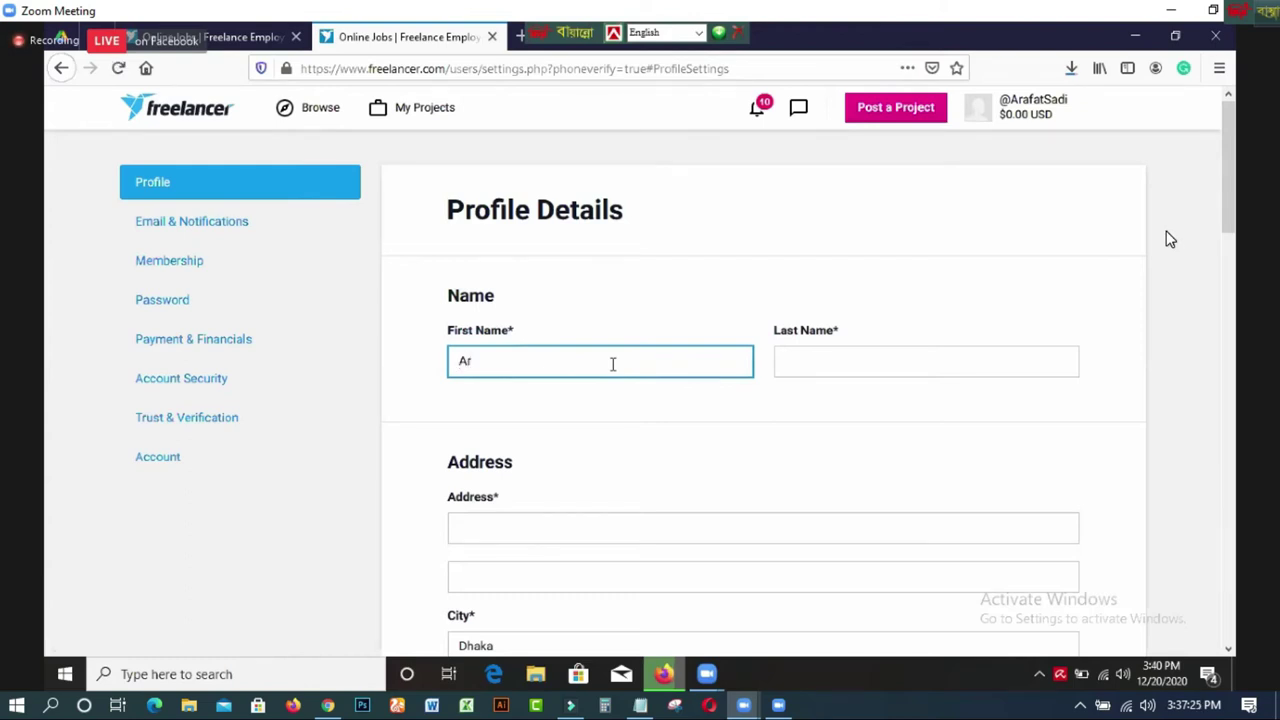
text(afatul)
key(Tab)
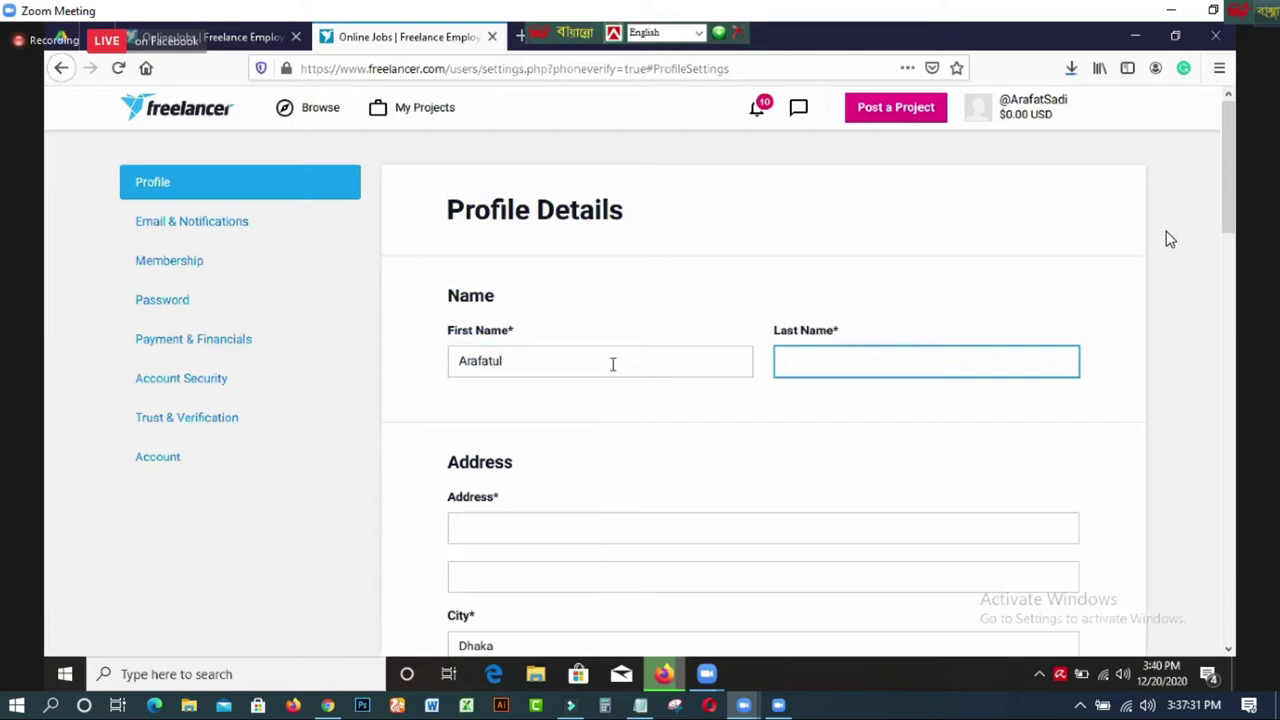
text(Islaa)
key(BackSpace)
text(m)
Enter the street address in the first and second address lines.
click(508, 521)
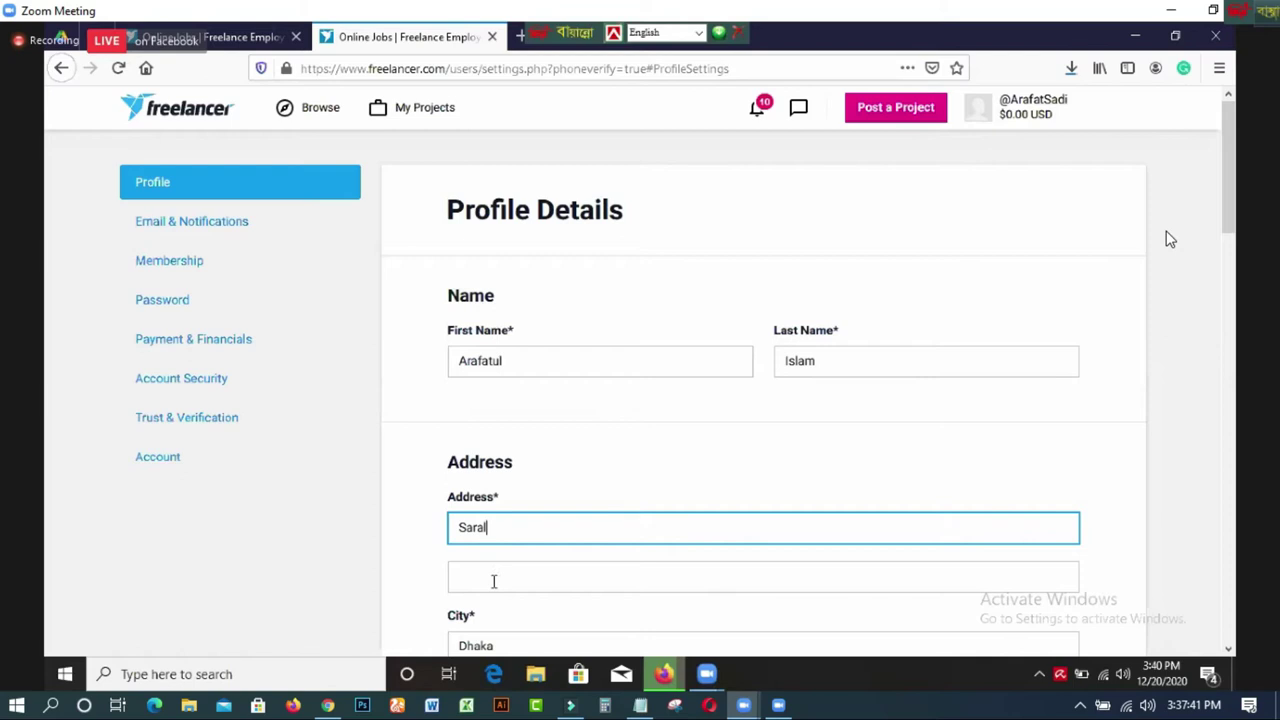
click(483, 572)
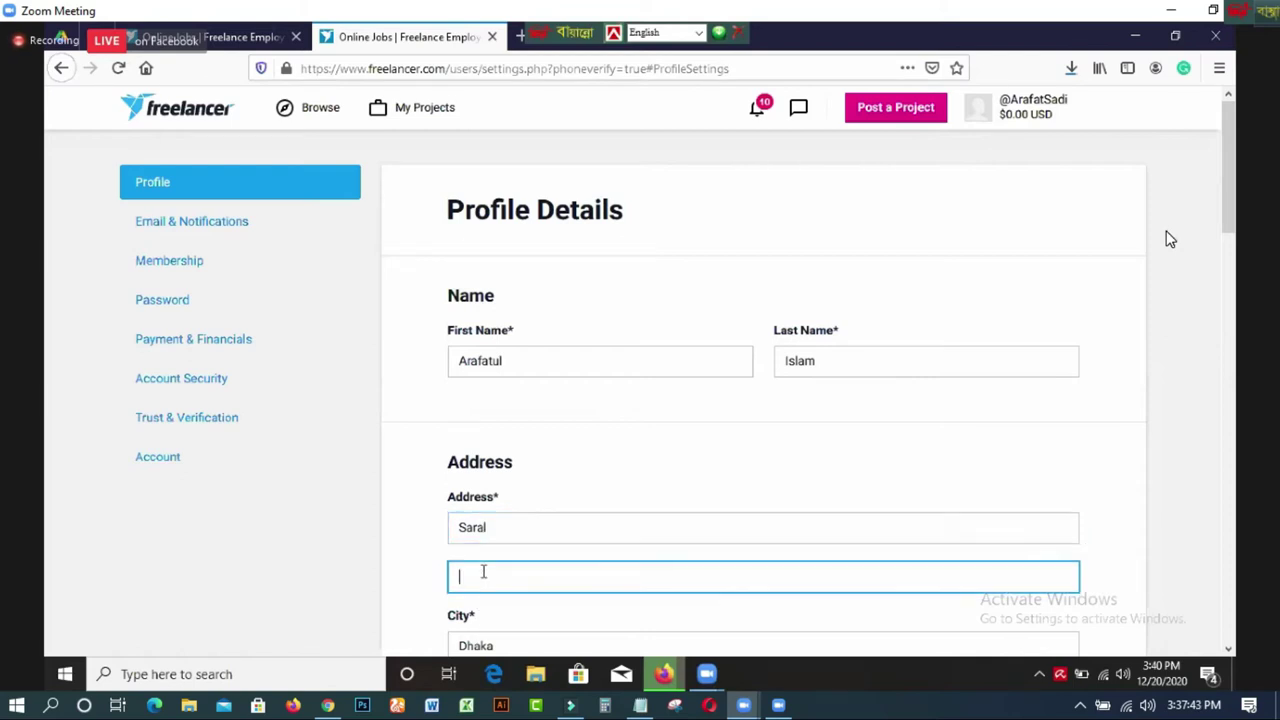
click(521, 215)
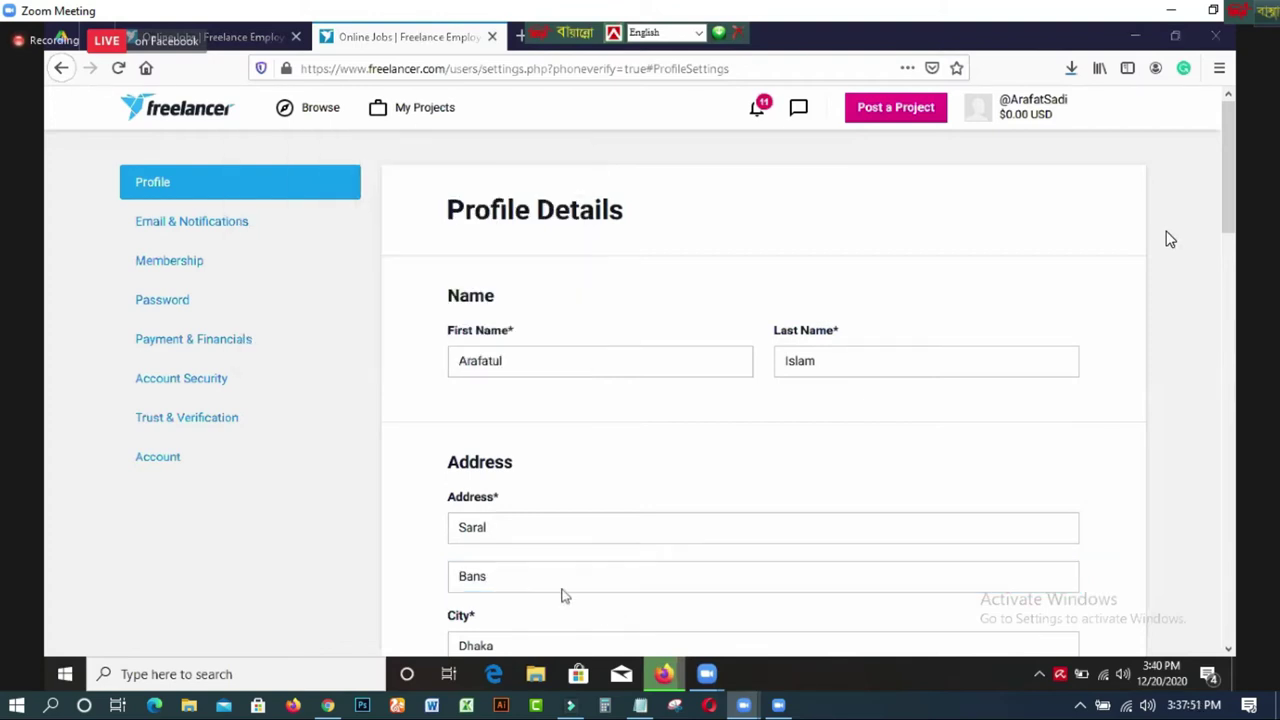
click(506, 573)
Replace the city name and enter the postcode.
click(534, 640)
key(BackSpace)
key(BackSpace)
key(BackSpace)
key(BackSpace)
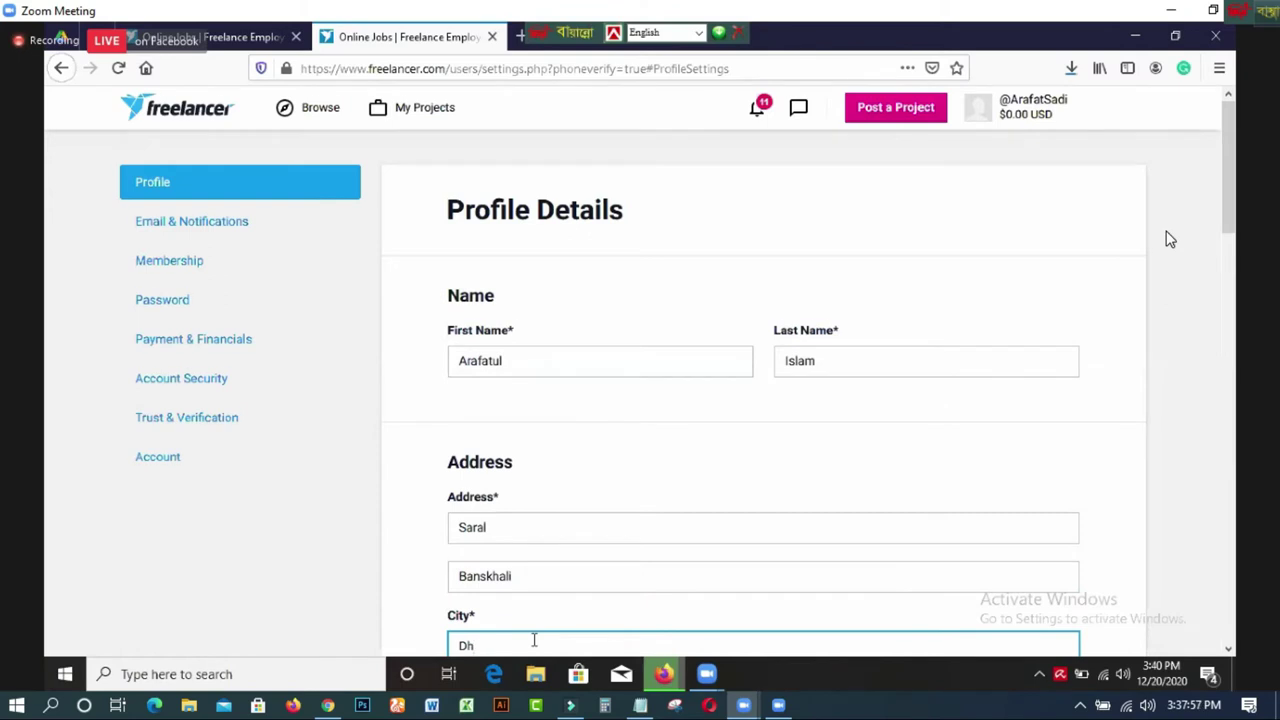
text(C)
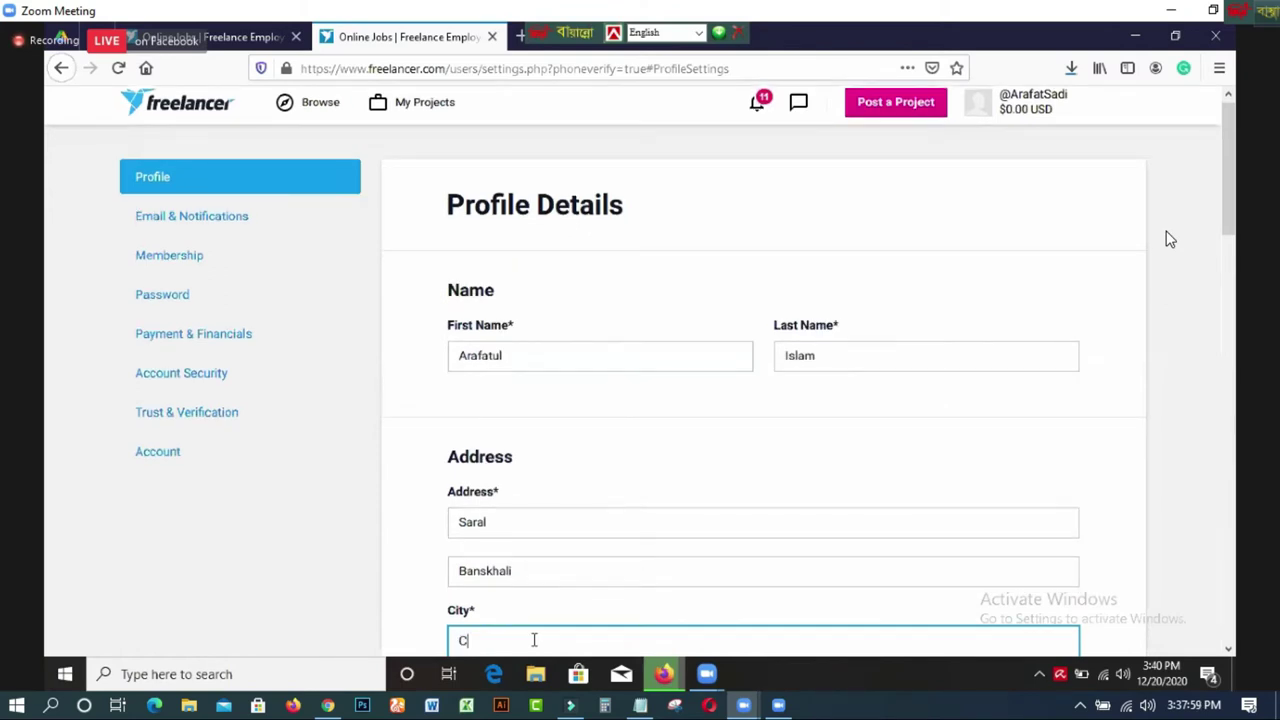
text(hittagong)
scroll(1228, 650, down, 3)
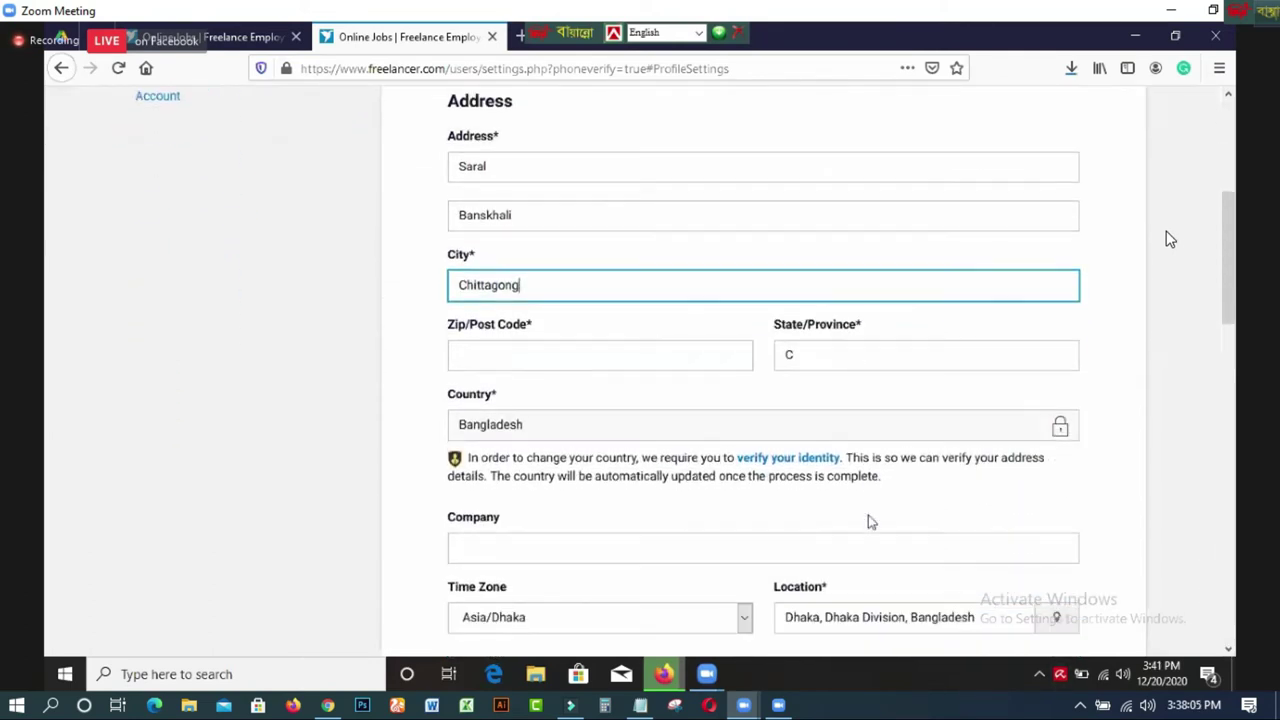
click(525, 352)
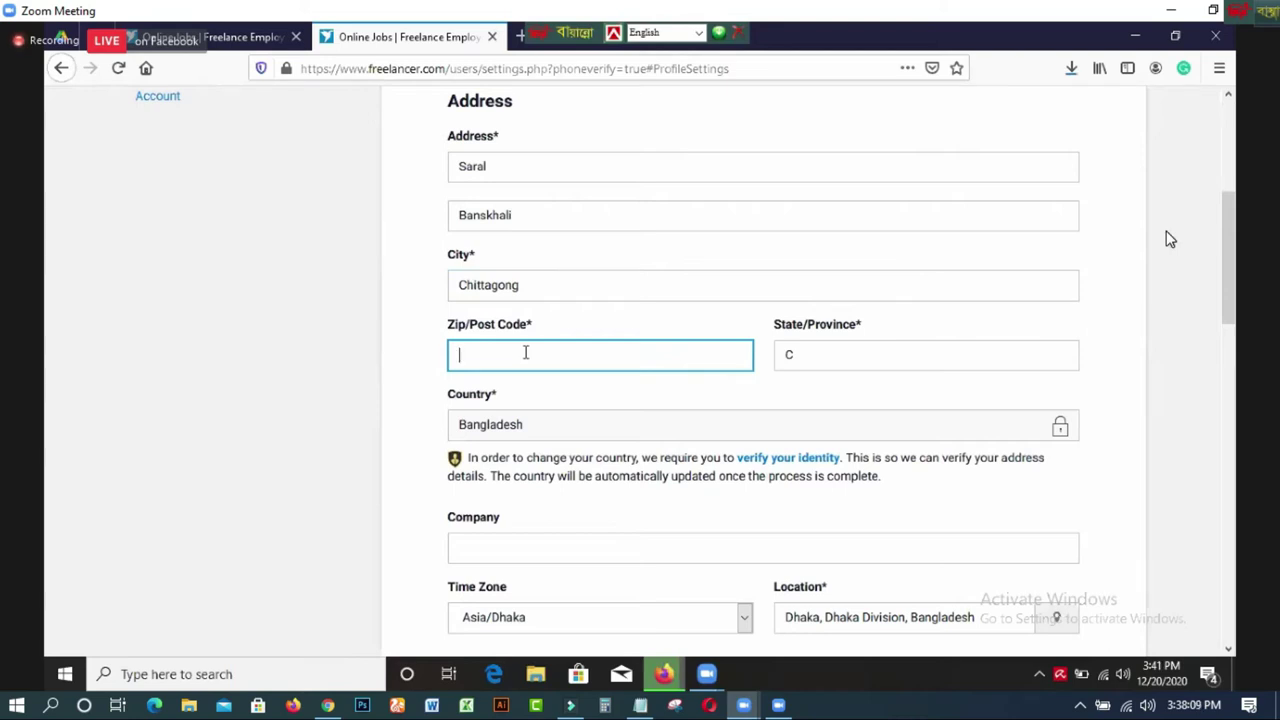
text(4391)
scroll(1170, 240, down, 3)
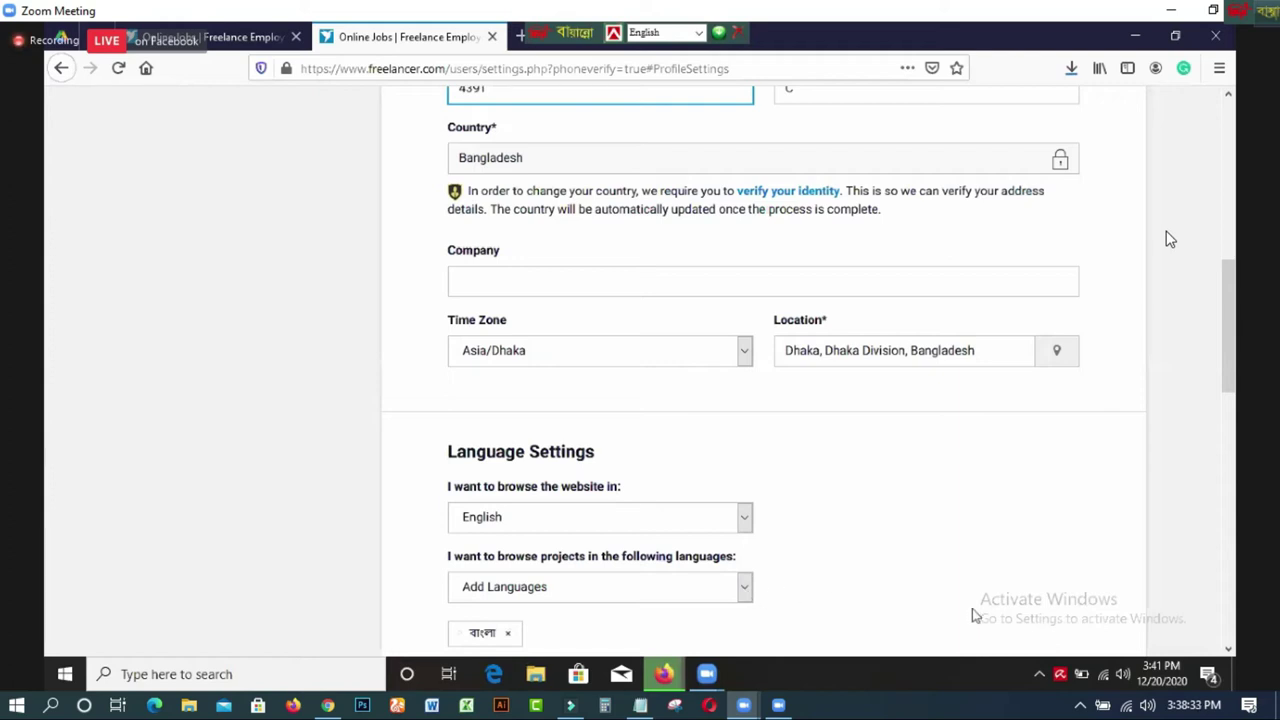
Leave Add Languages empty and save the profile settings.
click(748, 592)
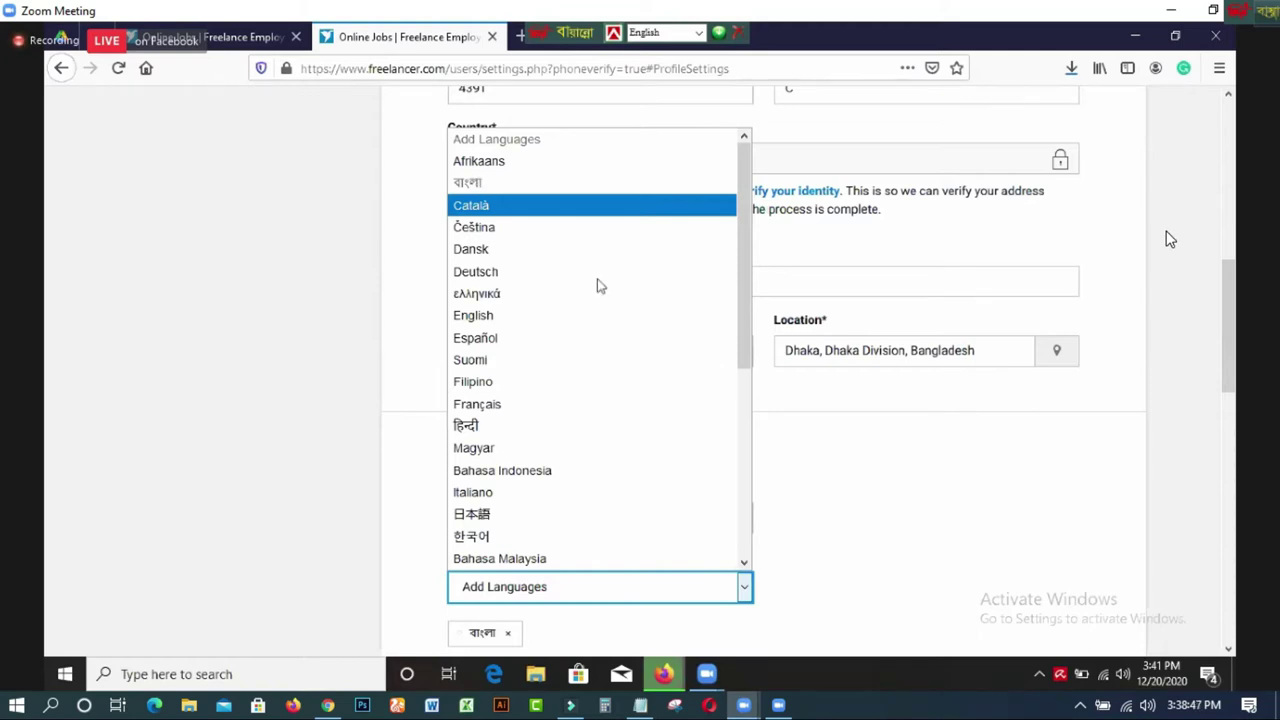
click(800, 508)
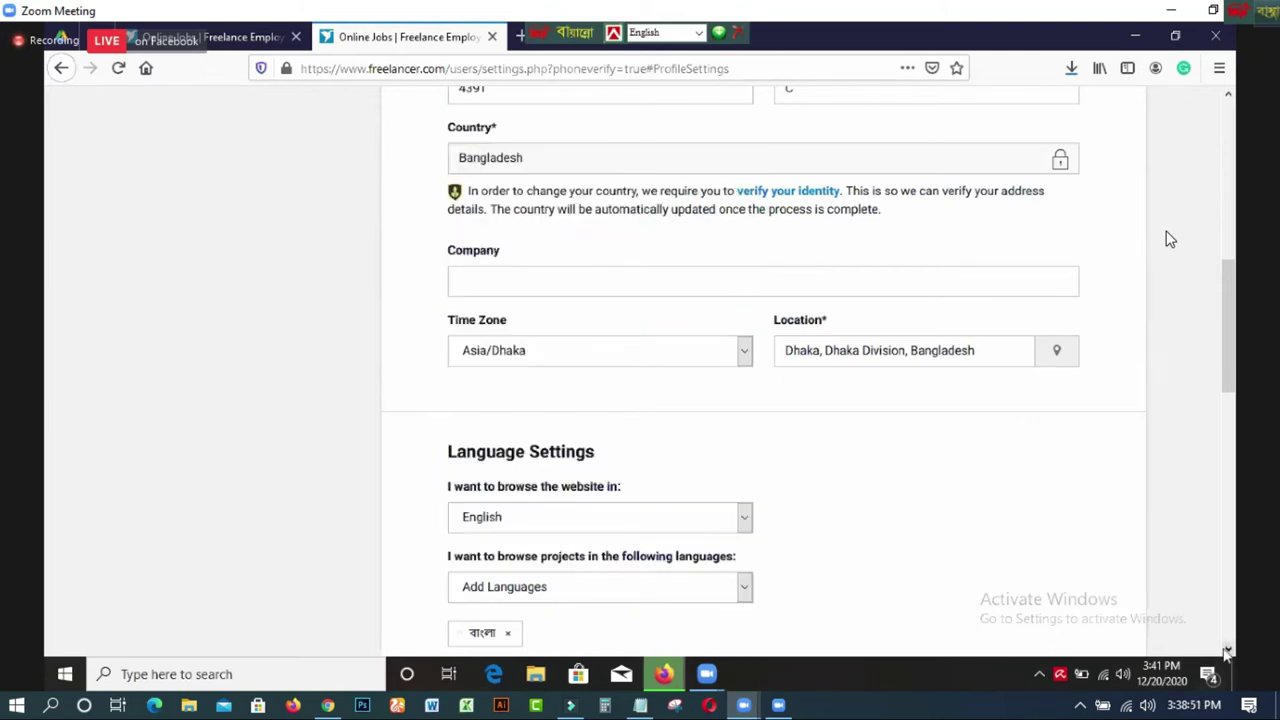
scroll(1170, 240, down, 3)
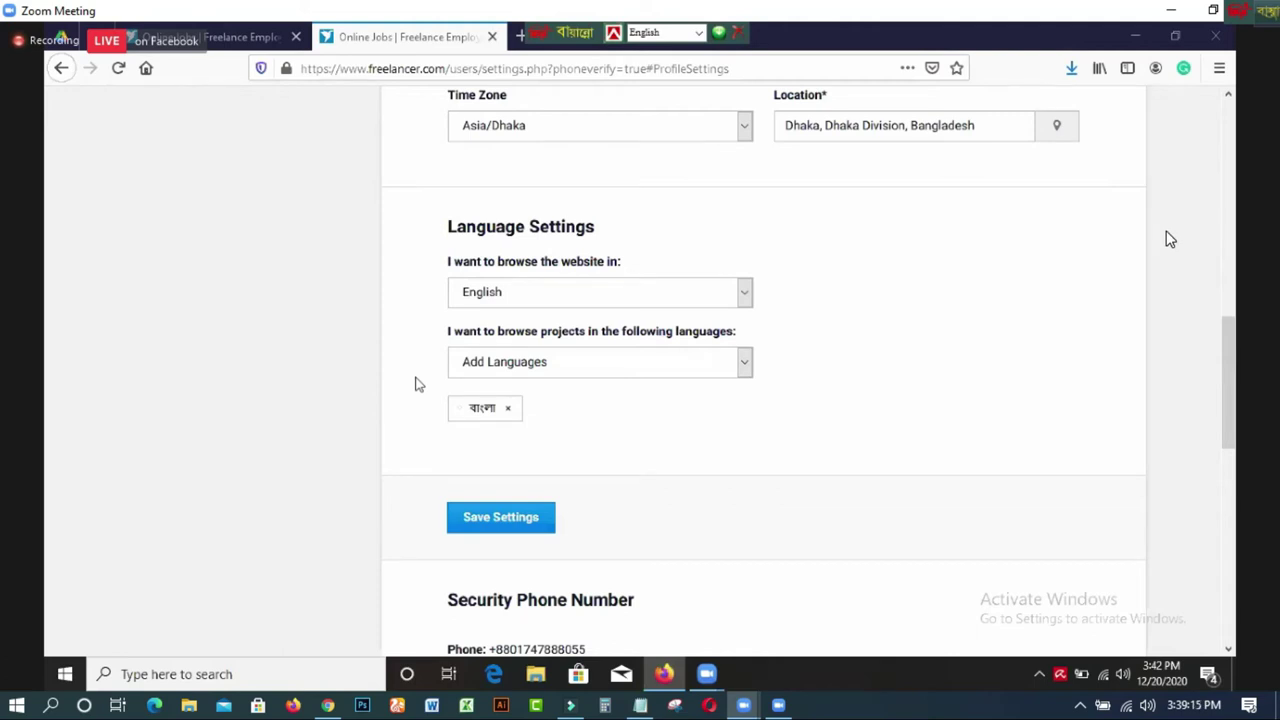
click(500, 517)
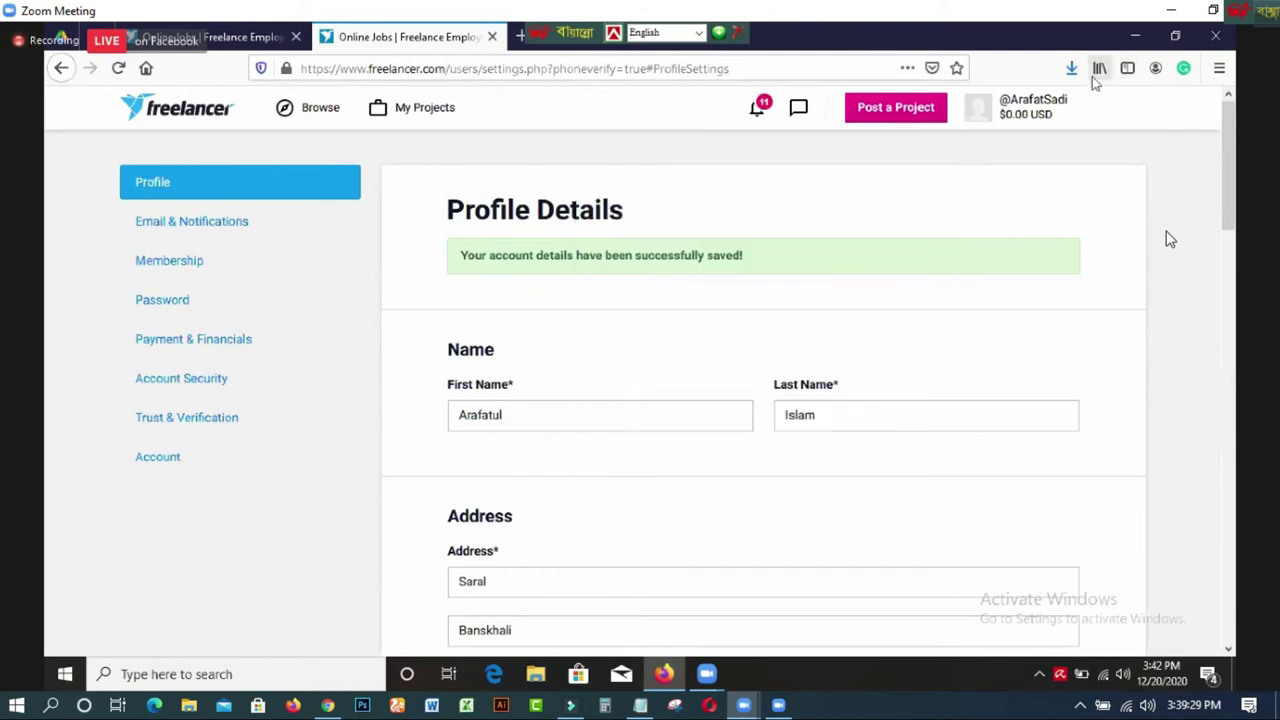
View the public profile, then choose Connect next to Facebook in its verifications.
click(1050, 103)
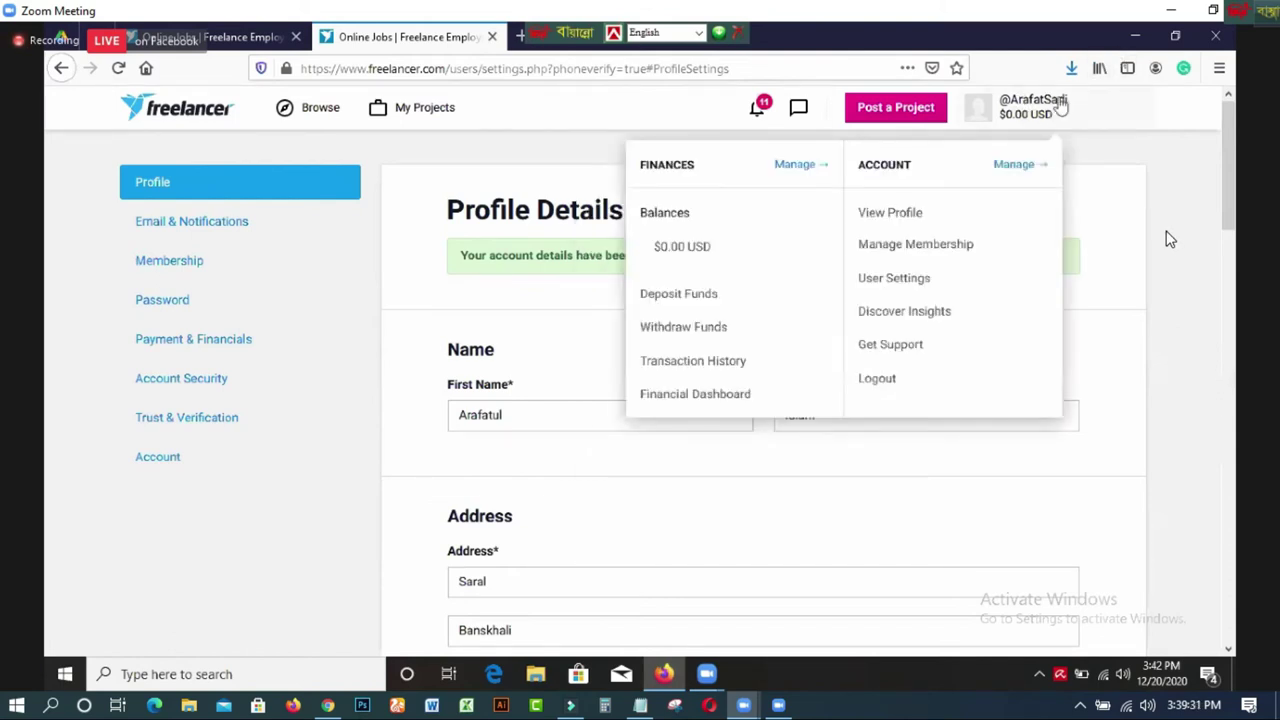
click(901, 214)
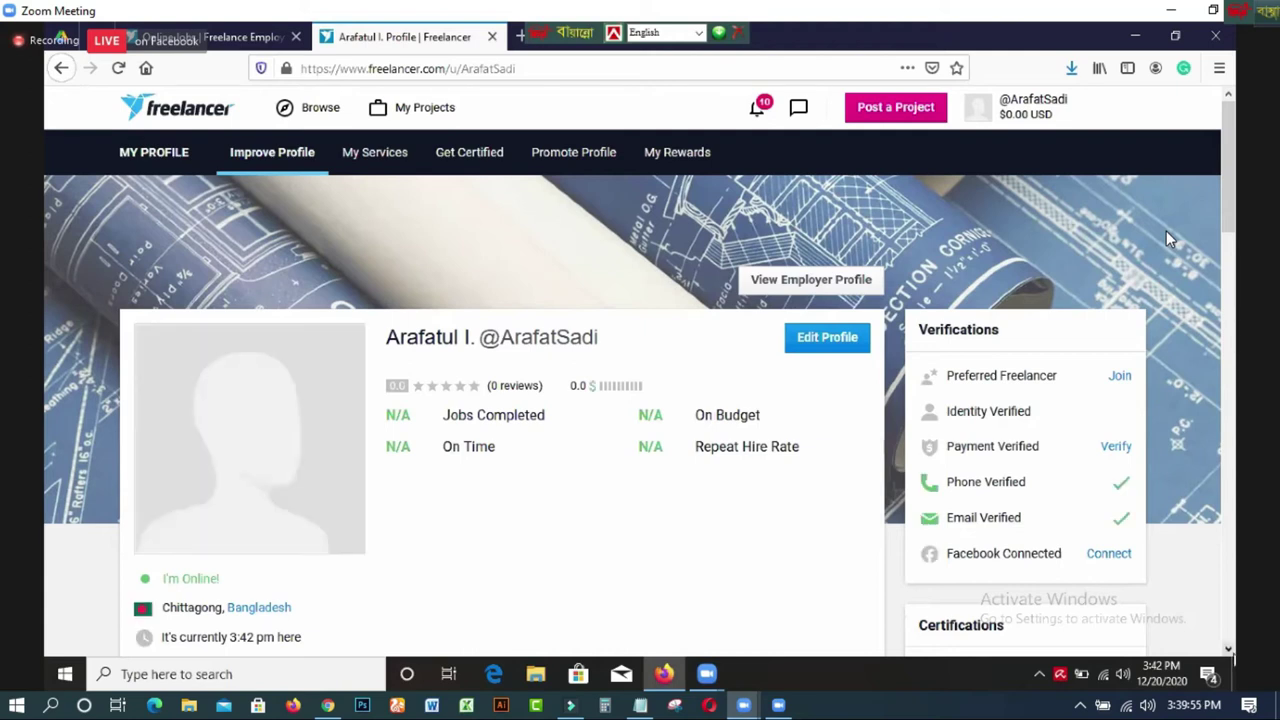
scroll(1170, 238, down, 2)
scroll(1170, 238, down, 2)
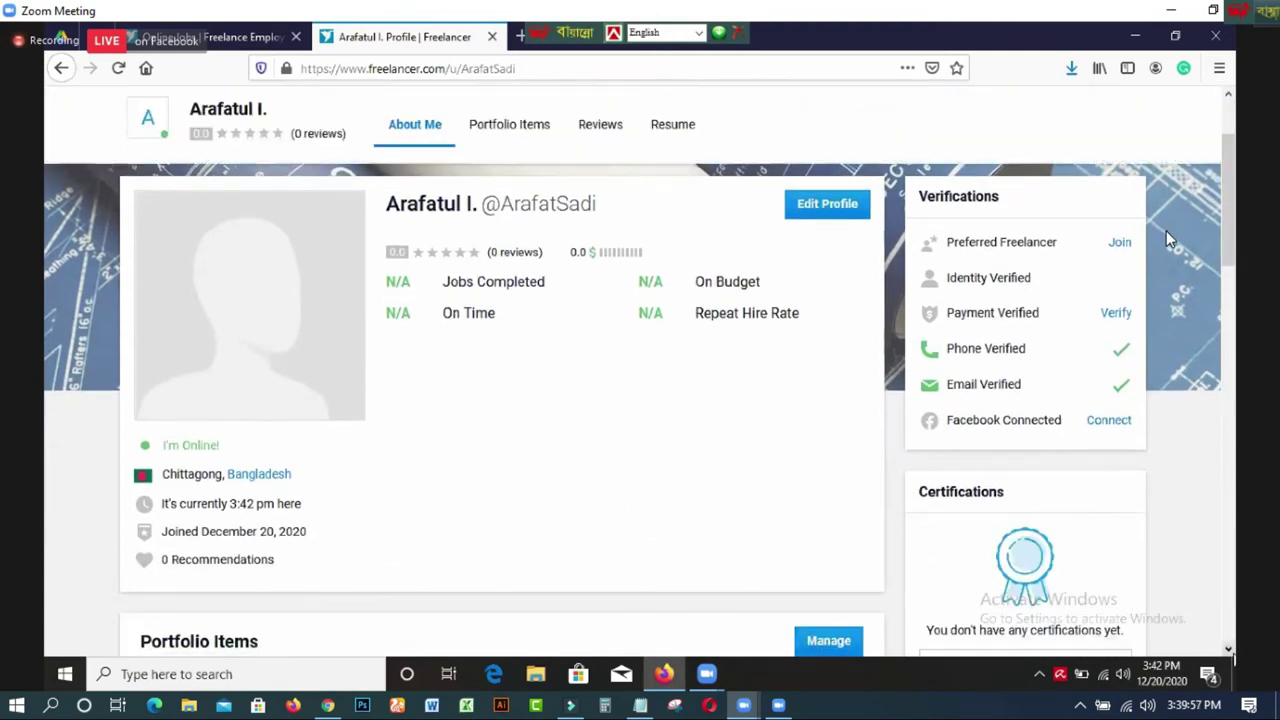
scroll(1170, 238, down, 2)
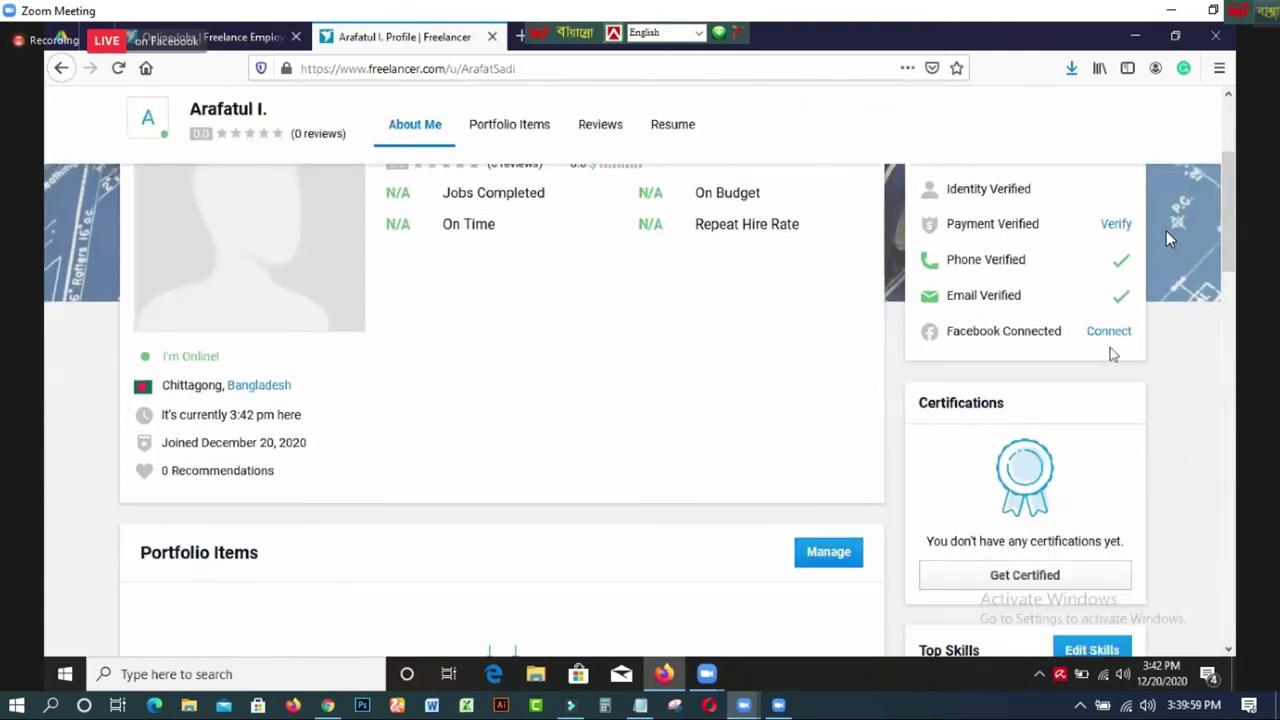
click(1110, 334)
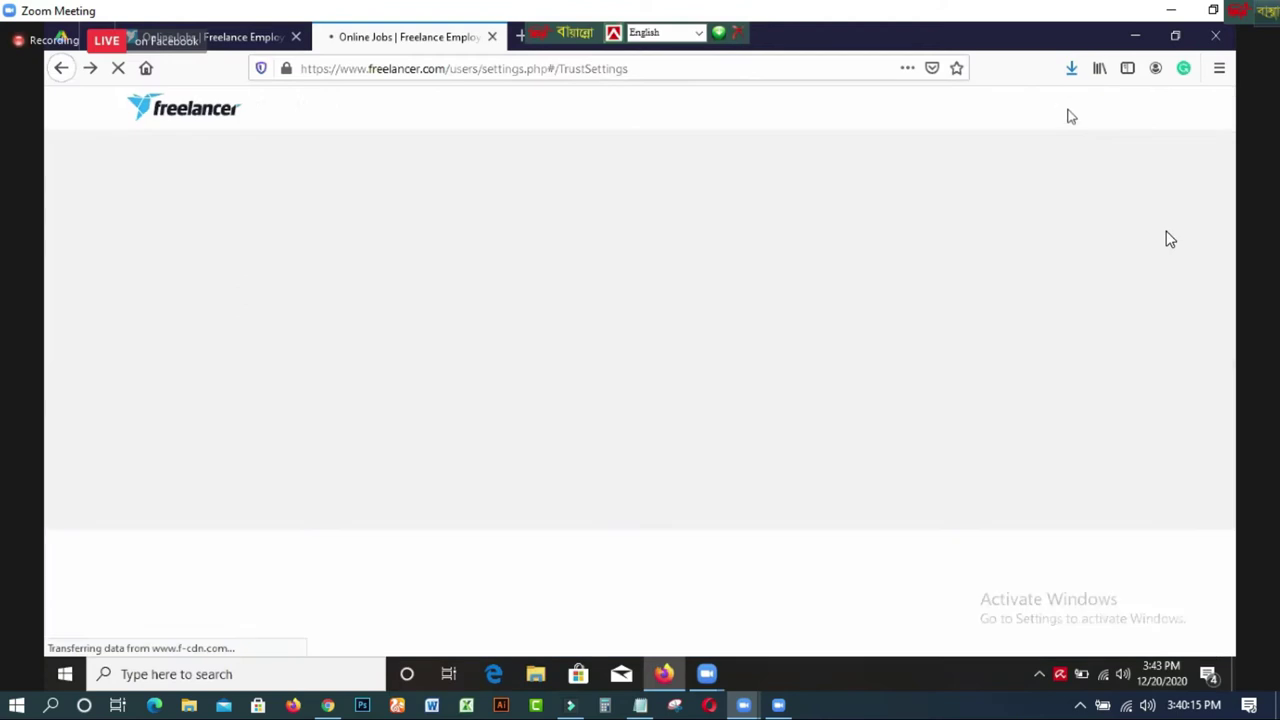
Review the Trust & Verification page, then go back to View Profile from the account menu.
scroll(1072, 120, down, 2)
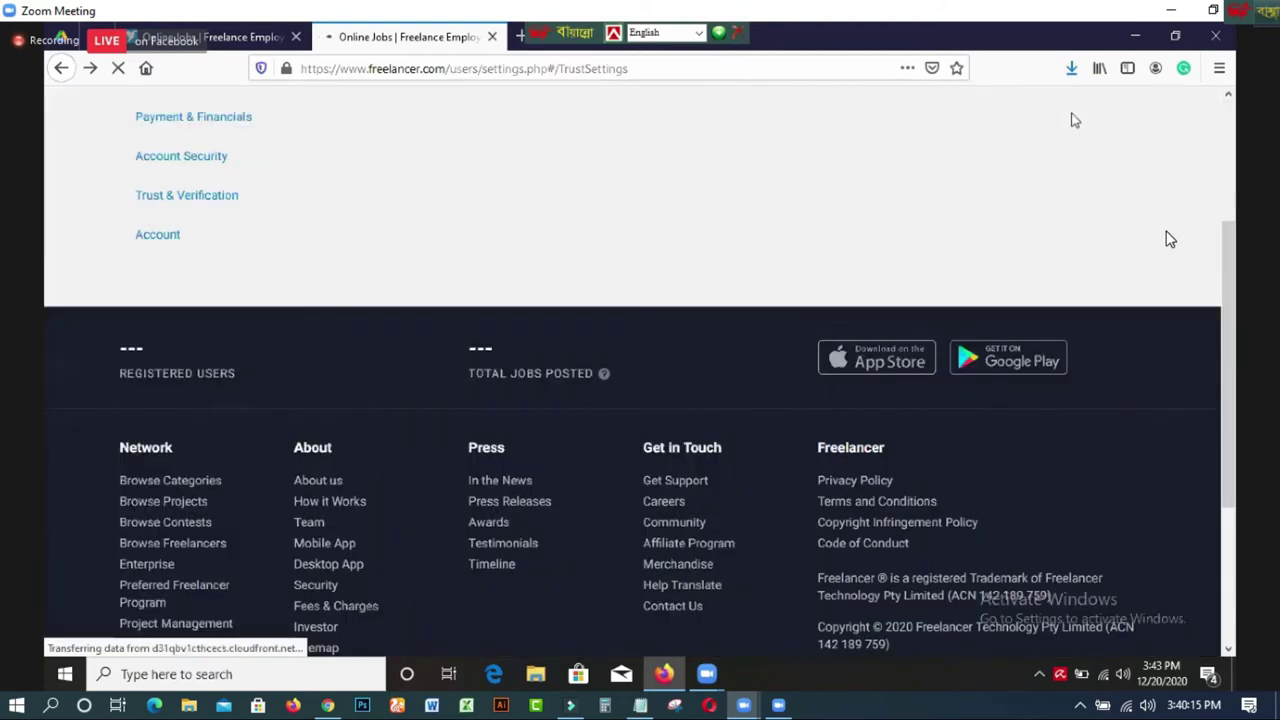
click(1229, 95)
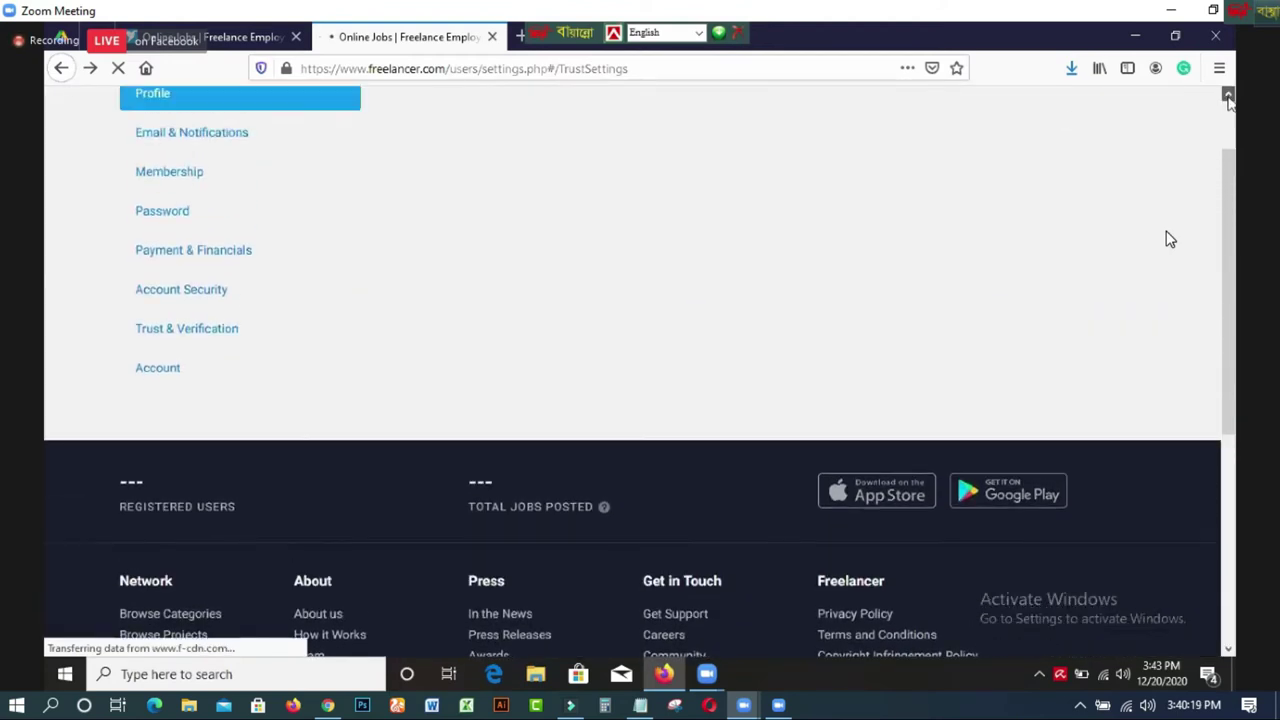
click(1229, 95)
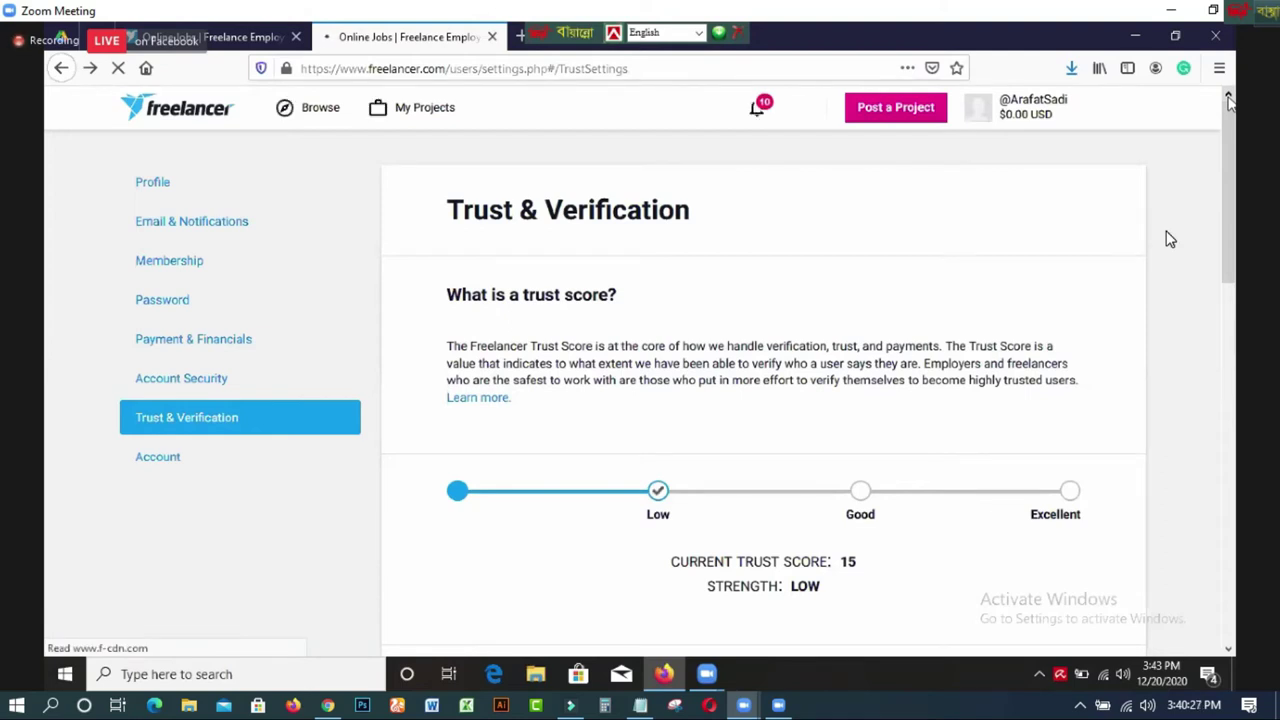
click(1045, 105)
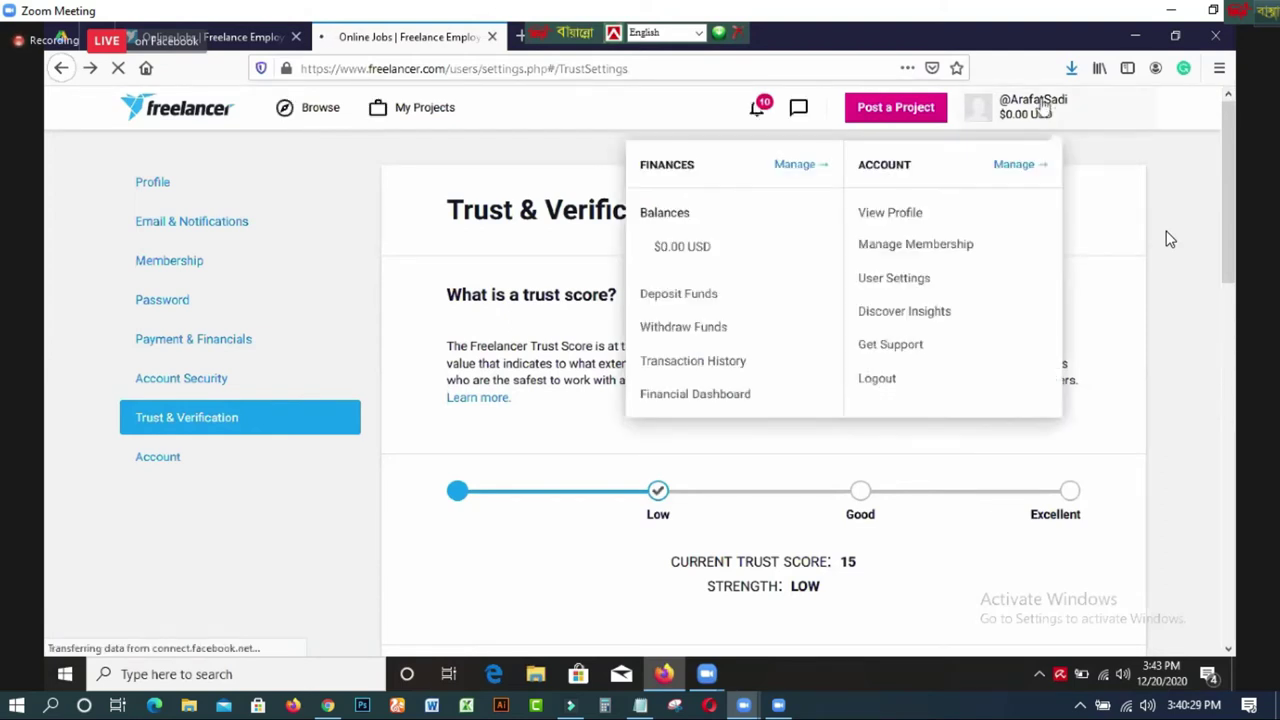
click(897, 220)
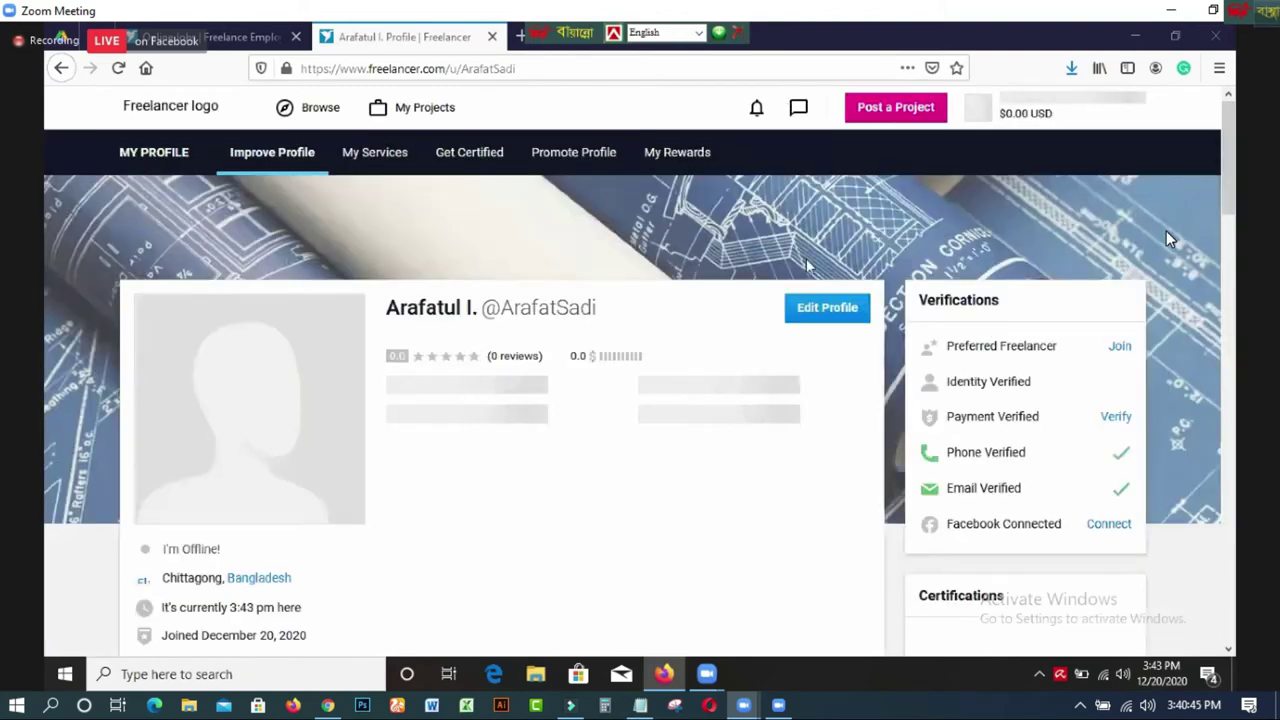
Scroll through the public profile and switch it into Edit Profile mode.
click(1229, 650)
scroll(1168, 238, down, 5)
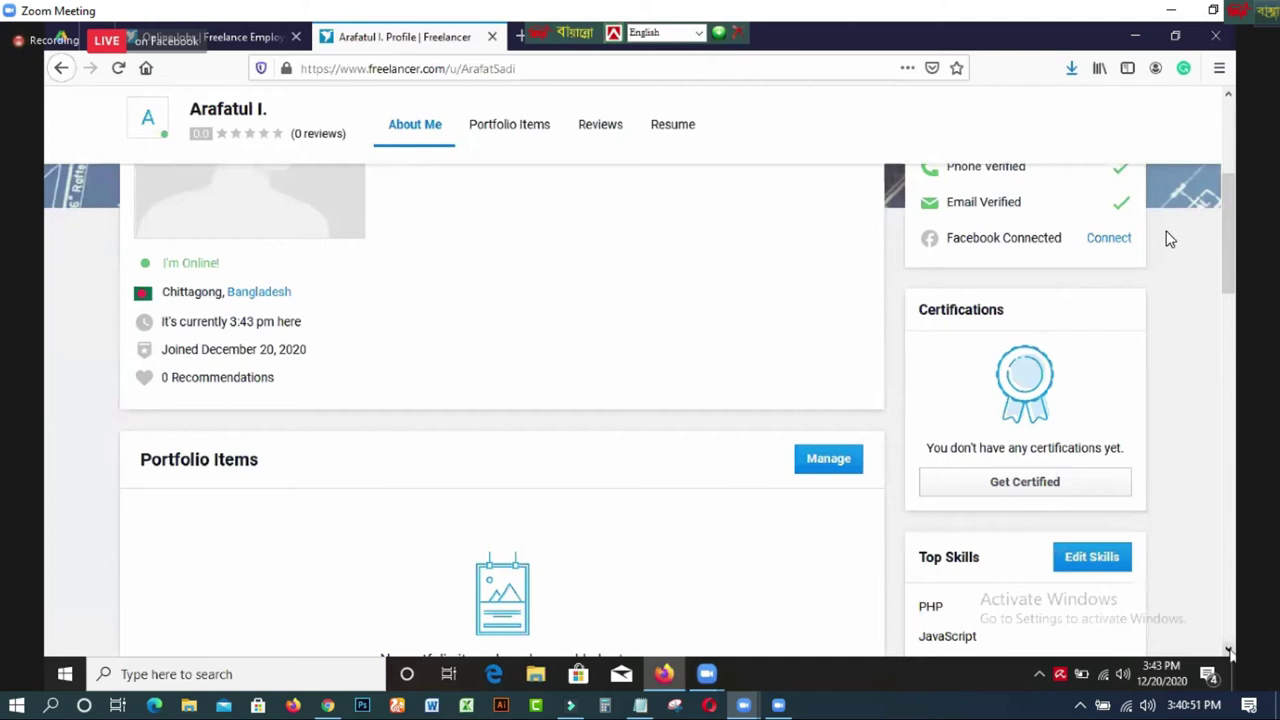
scroll(1170, 238, down, 3)
scroll(1170, 238, down, 3)
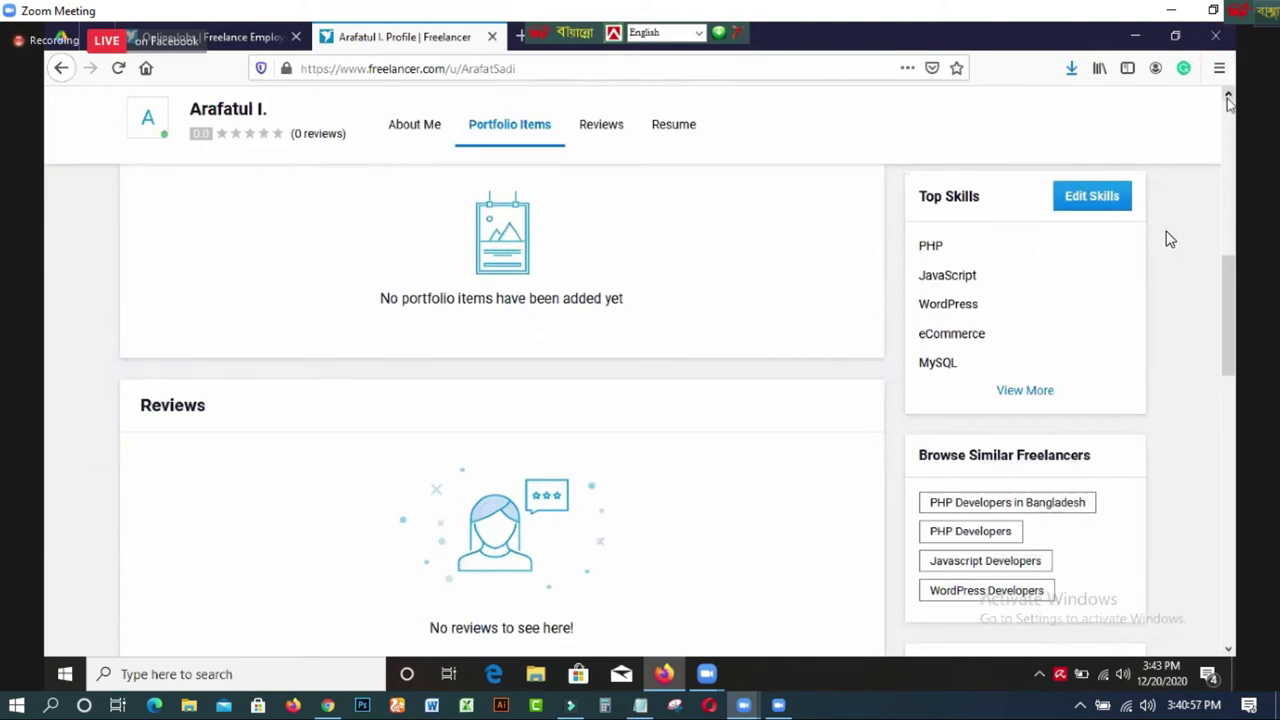
scroll(1229, 104, up, 10)
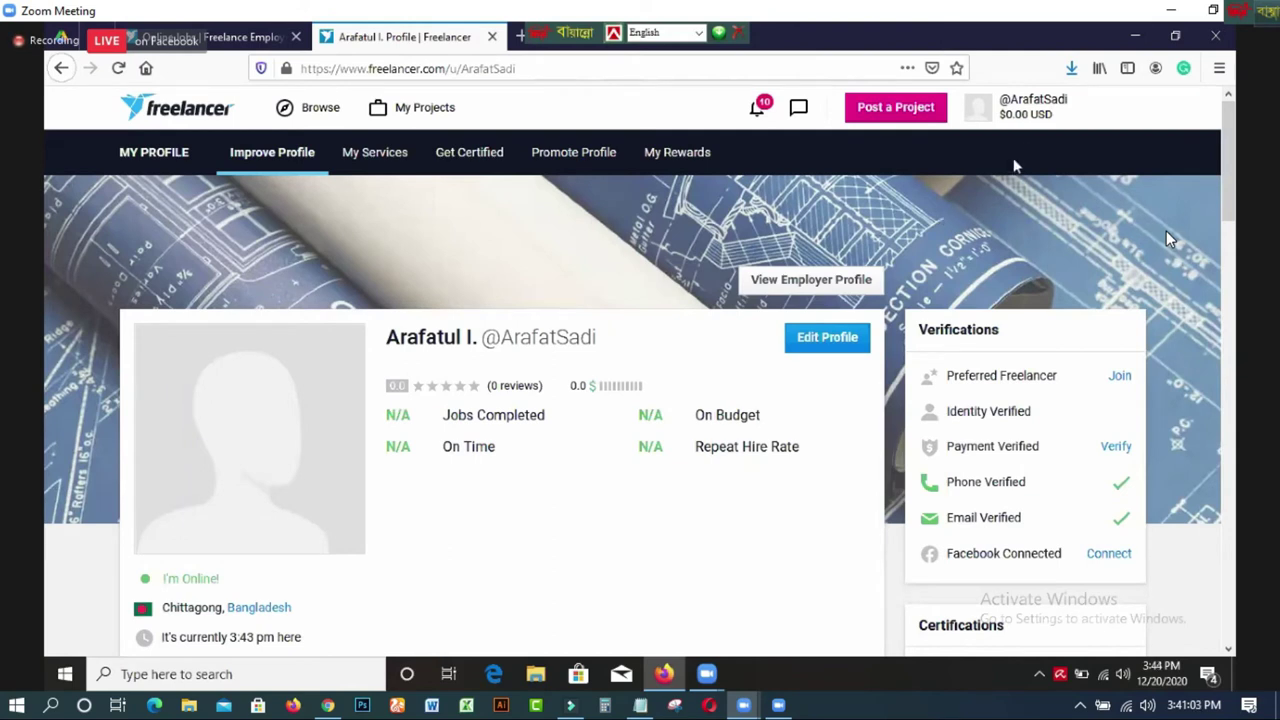
click(828, 338)
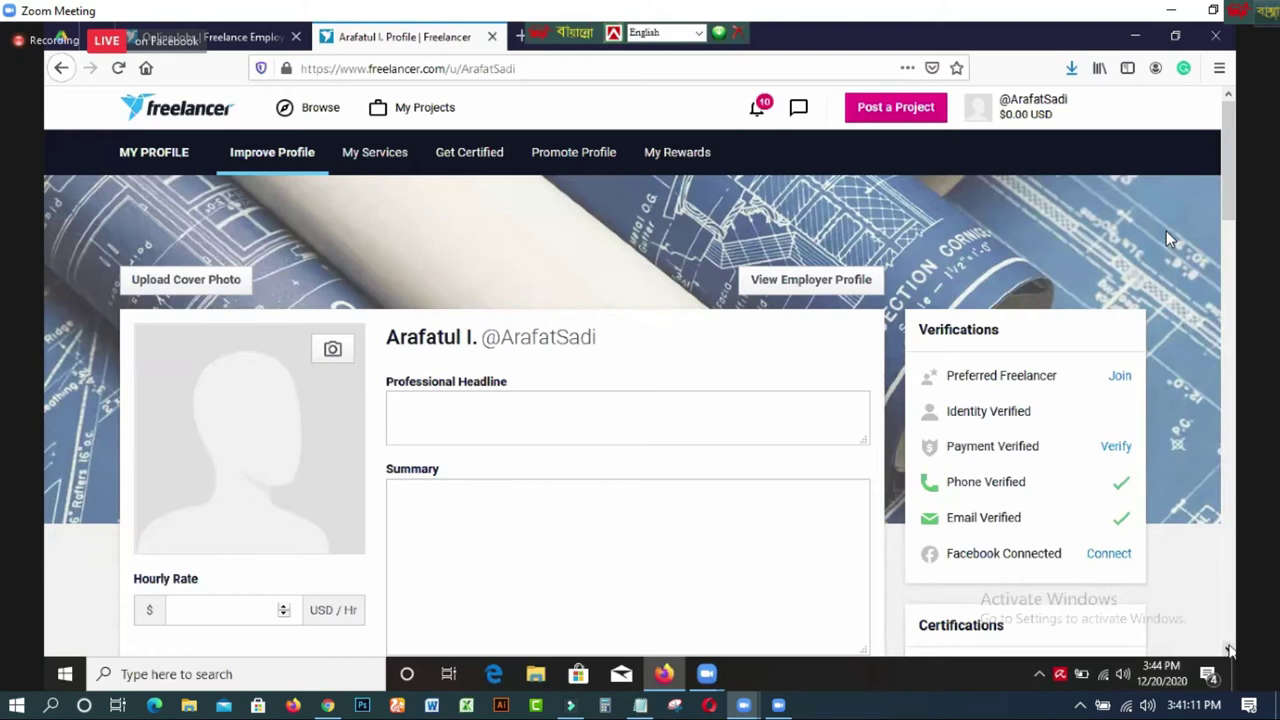
scroll(1229, 649, down, 3)
Look over the empty Professional Headline and Summary fields in the editor.
click(551, 209)
click(366, 256)
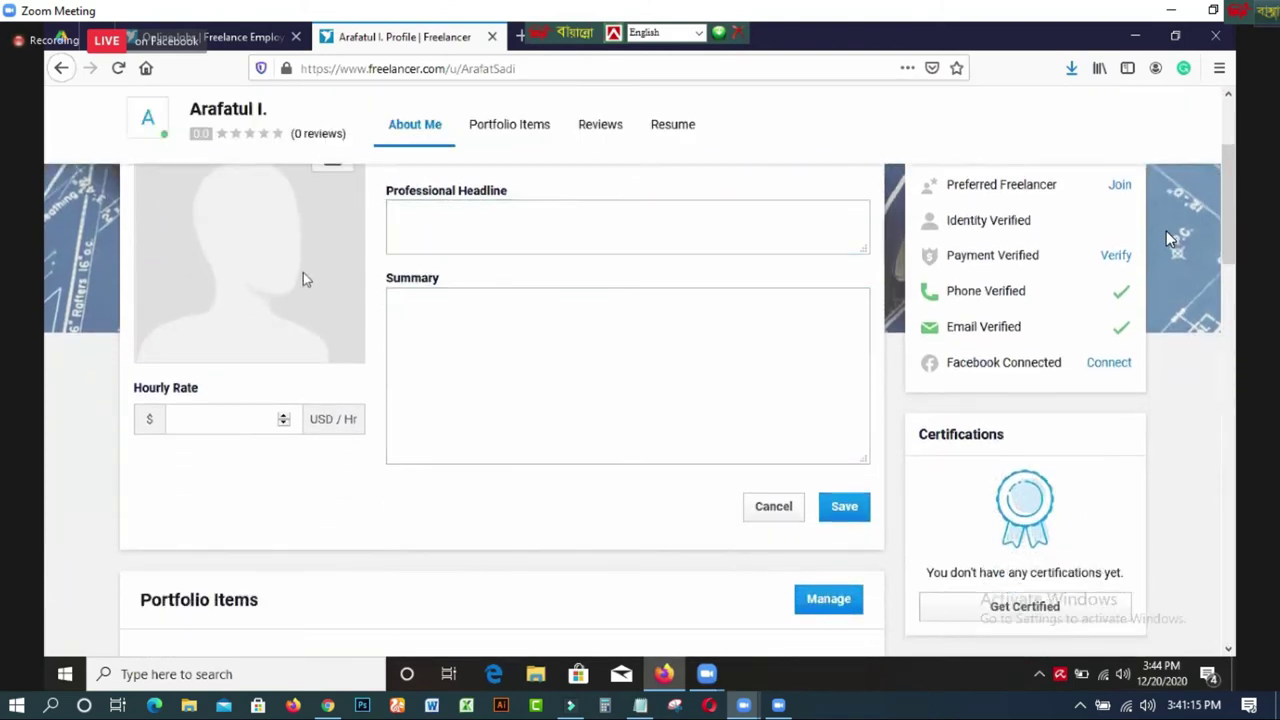
click(470, 300)
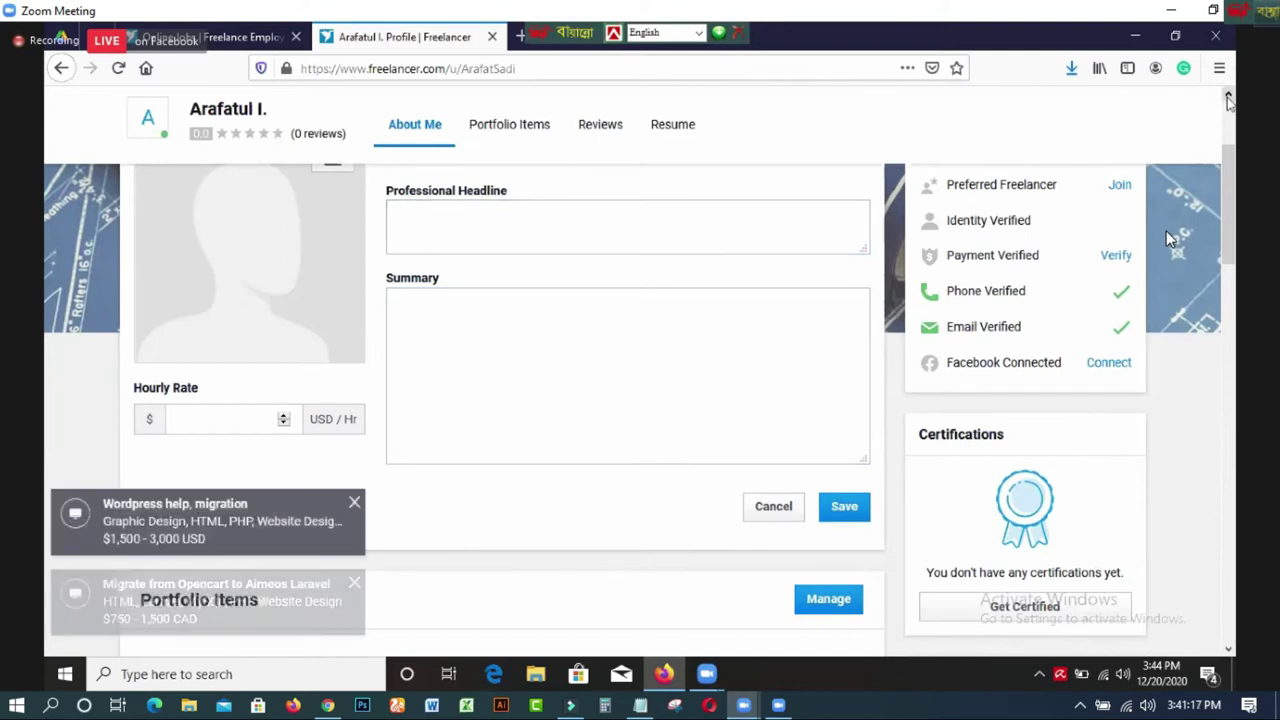
scroll(766, 244, up, 2)
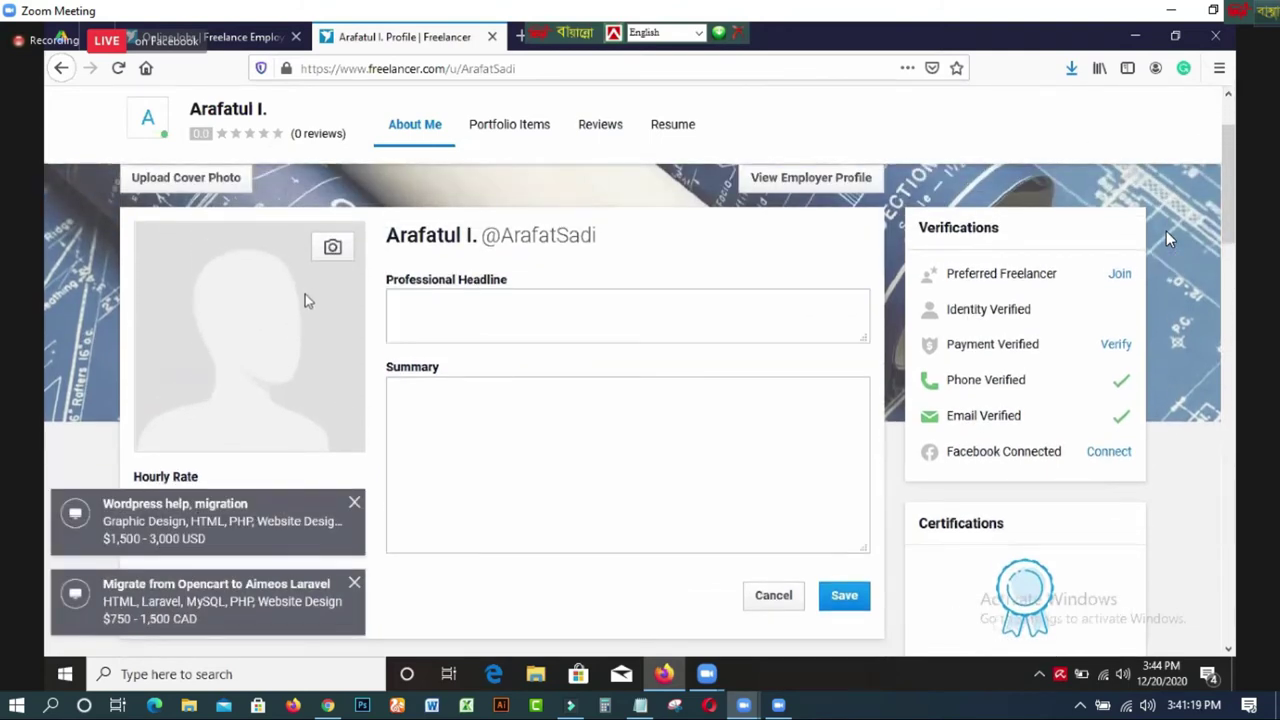
Start a profile picture upload and browse to the DATA (D:) drive.
click(333, 247)
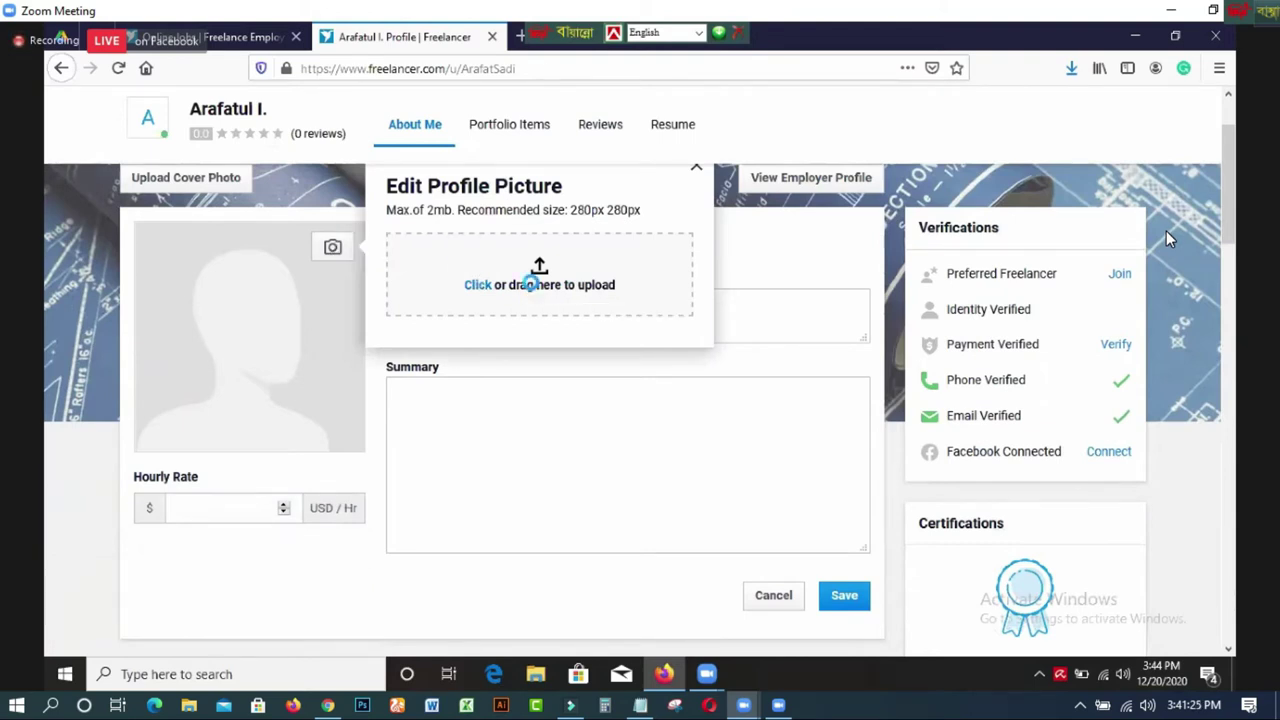
click(533, 290)
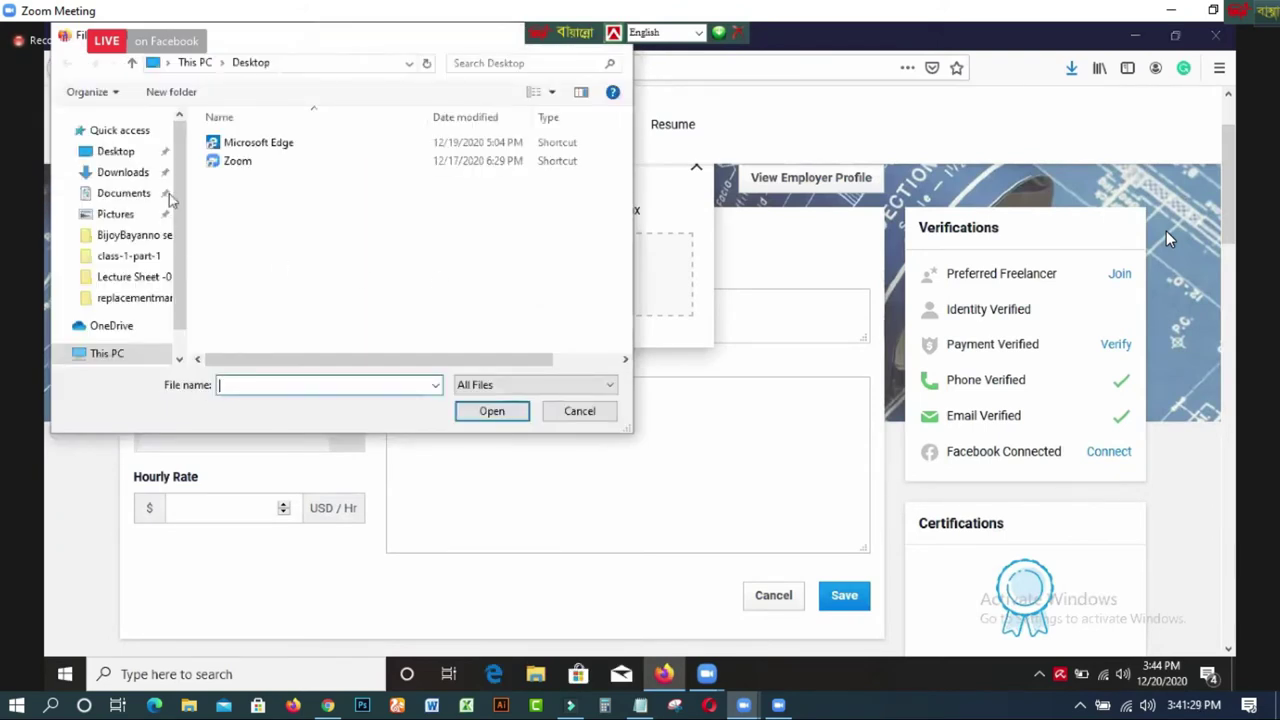
click(179, 359)
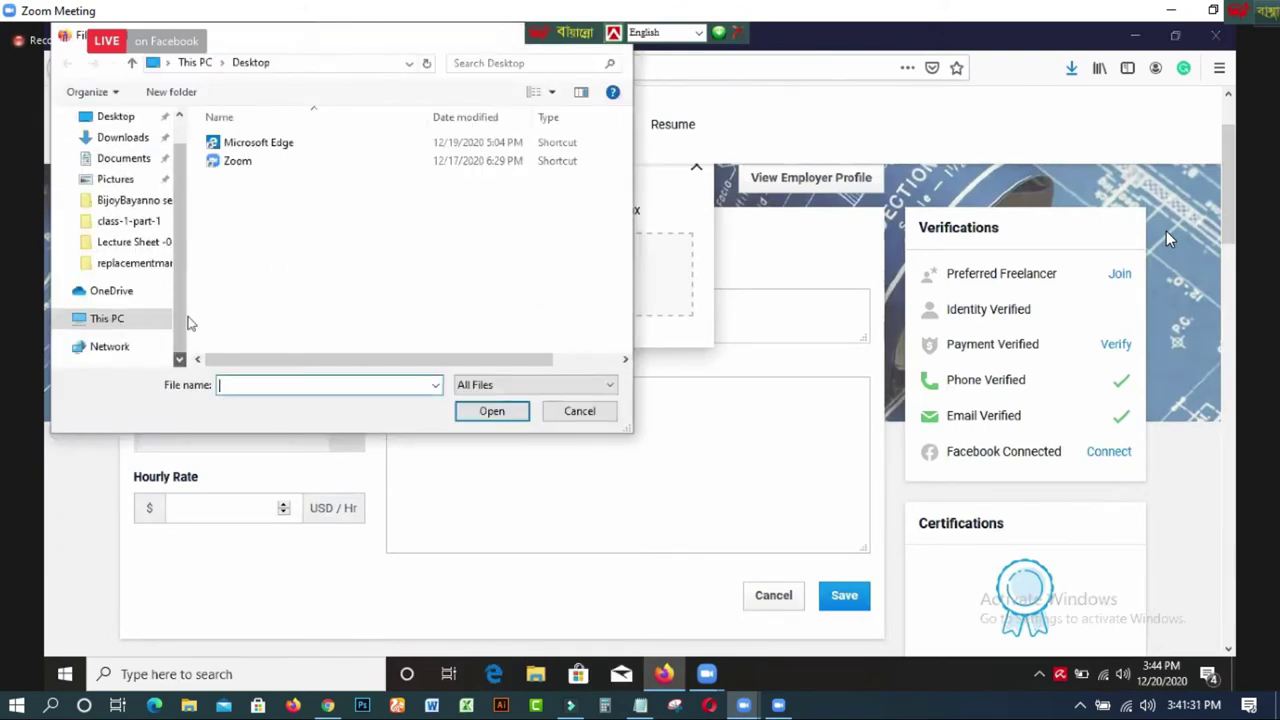
click(125, 330)
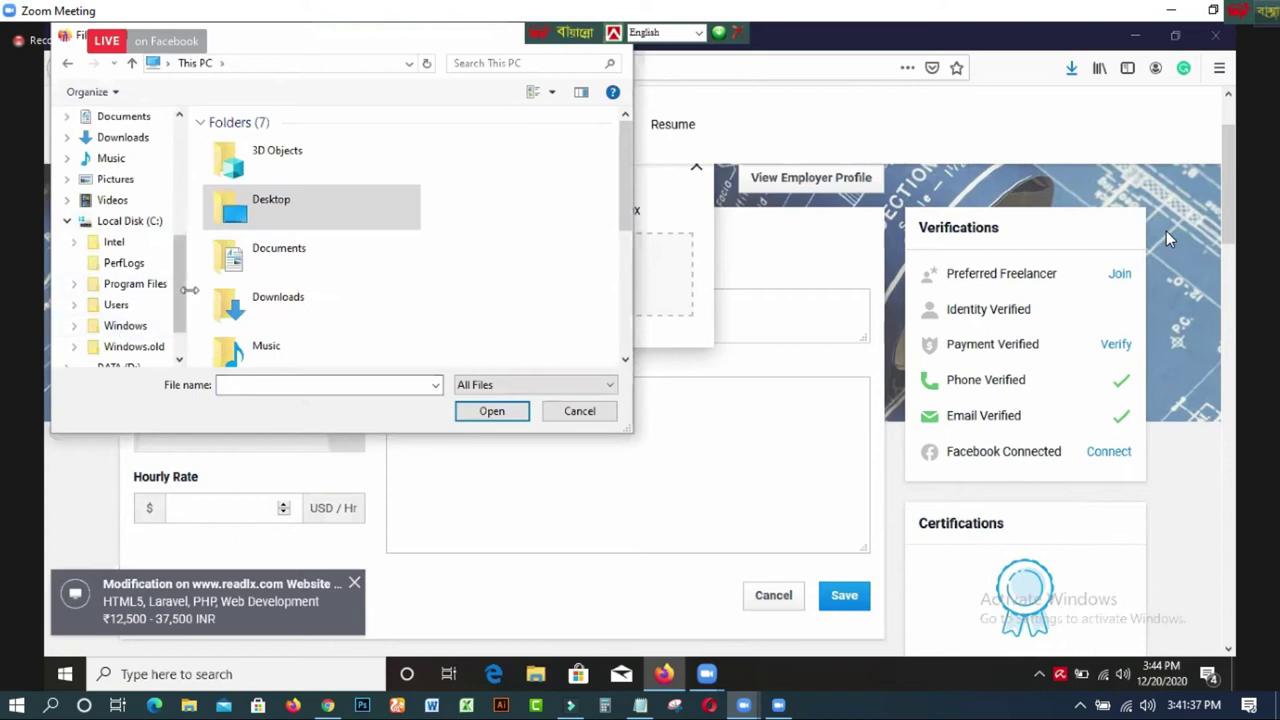
click(179, 360)
click(179, 361)
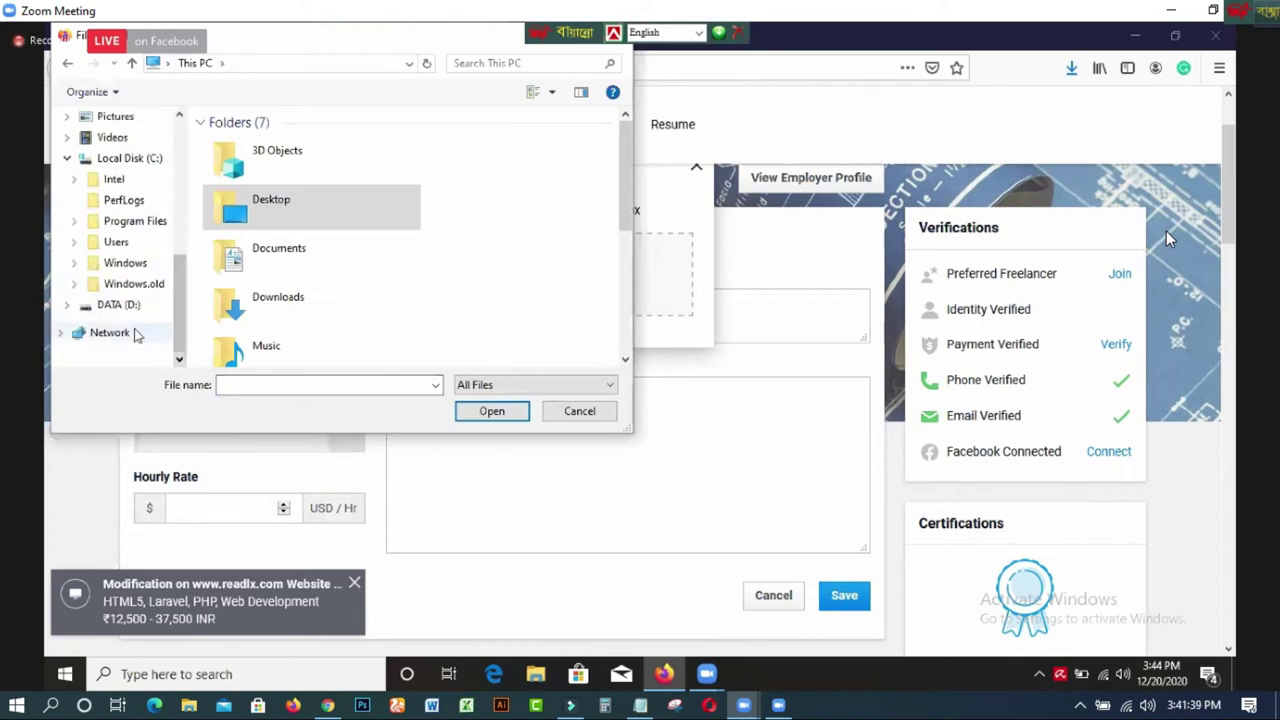
click(116, 306)
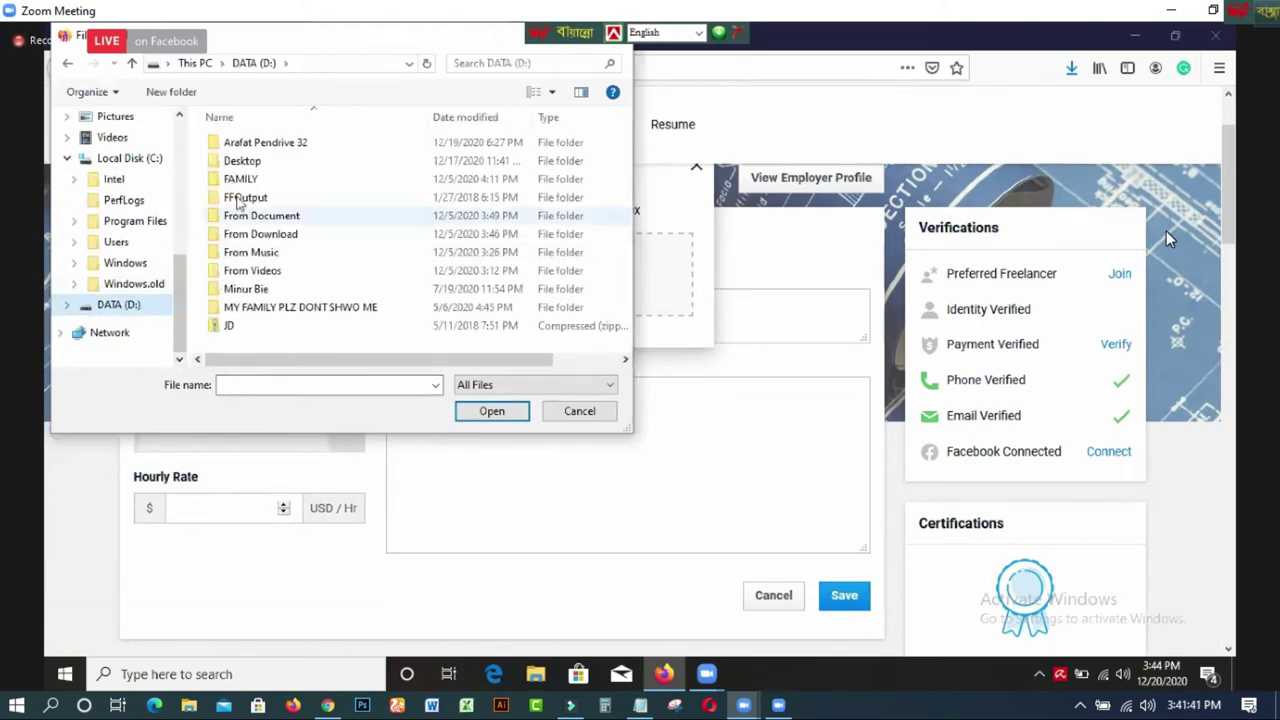
click(245, 164)
Upload the job application photo from D:\Desktop\Pic & Sign as the profile picture.
double_click(247, 168)
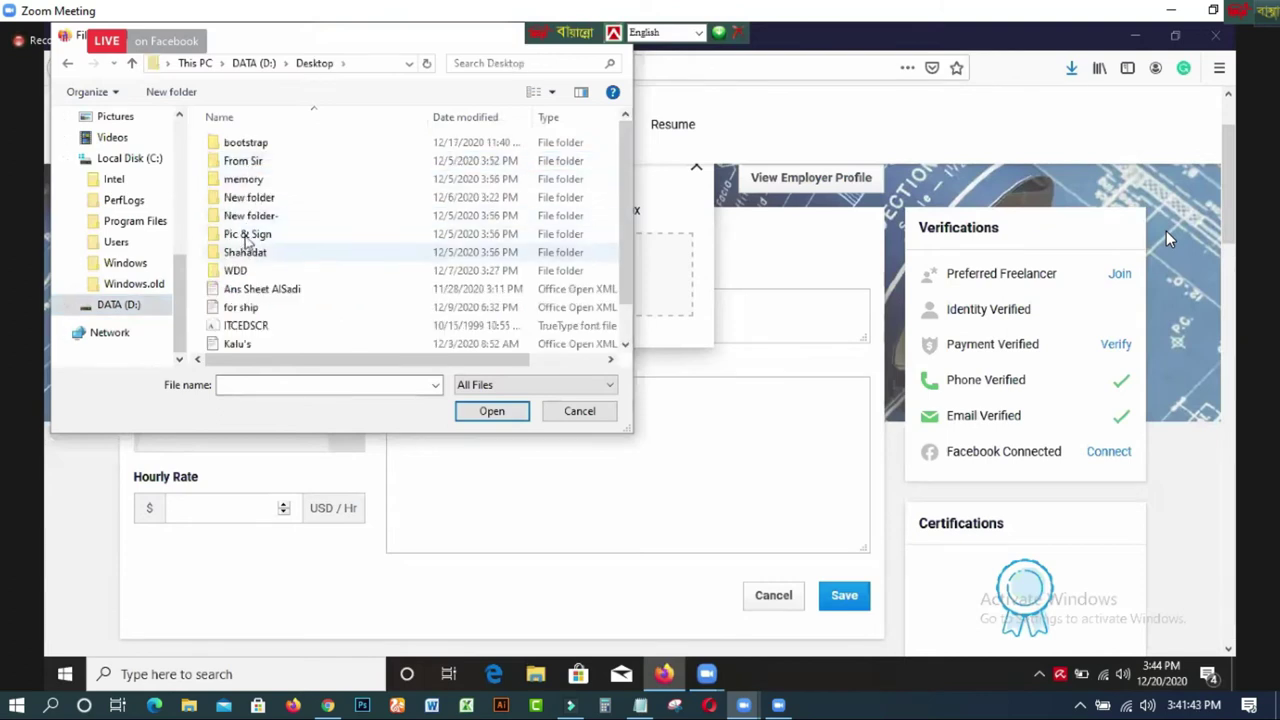
click(248, 238)
double_click(248, 236)
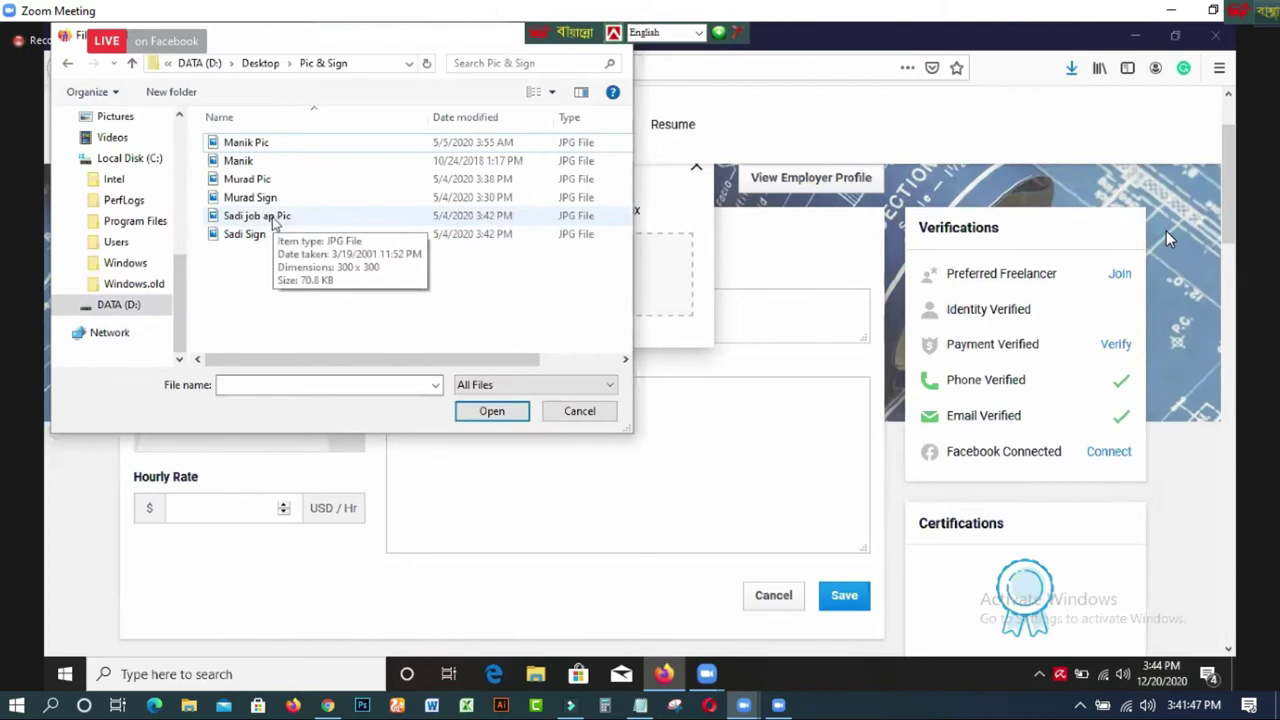
click(270, 224)
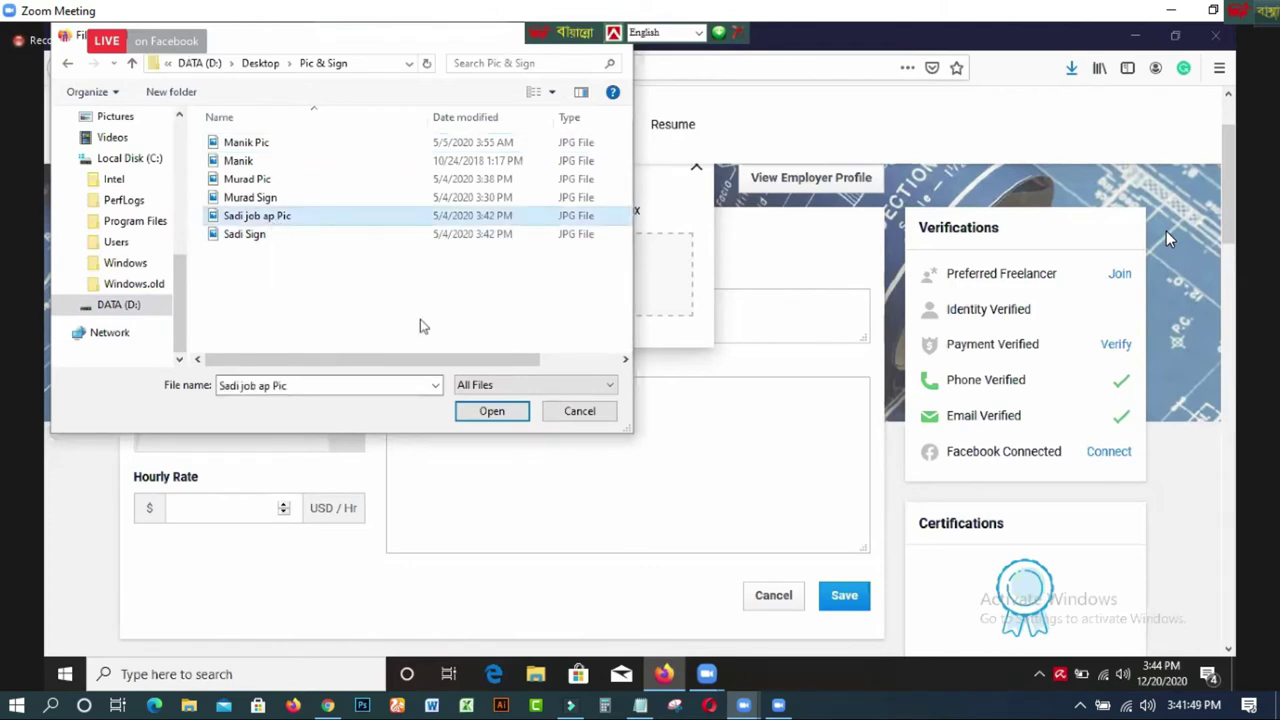
click(491, 411)
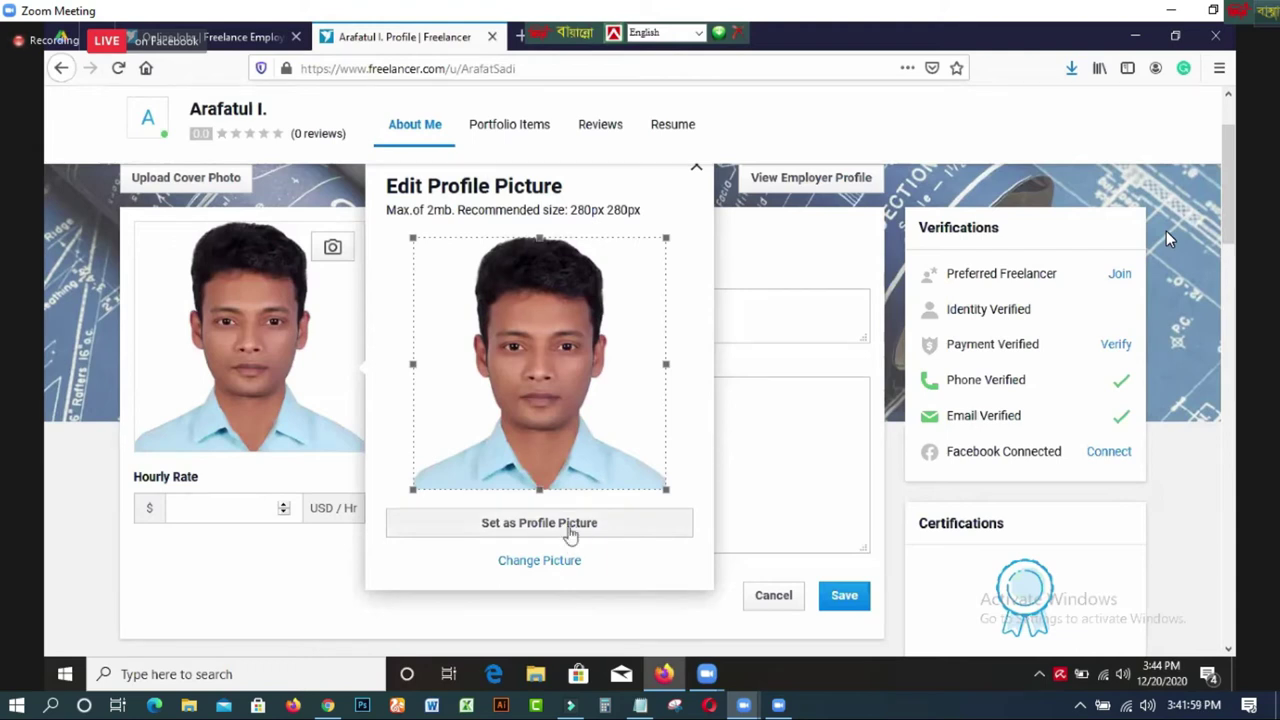
click(571, 526)
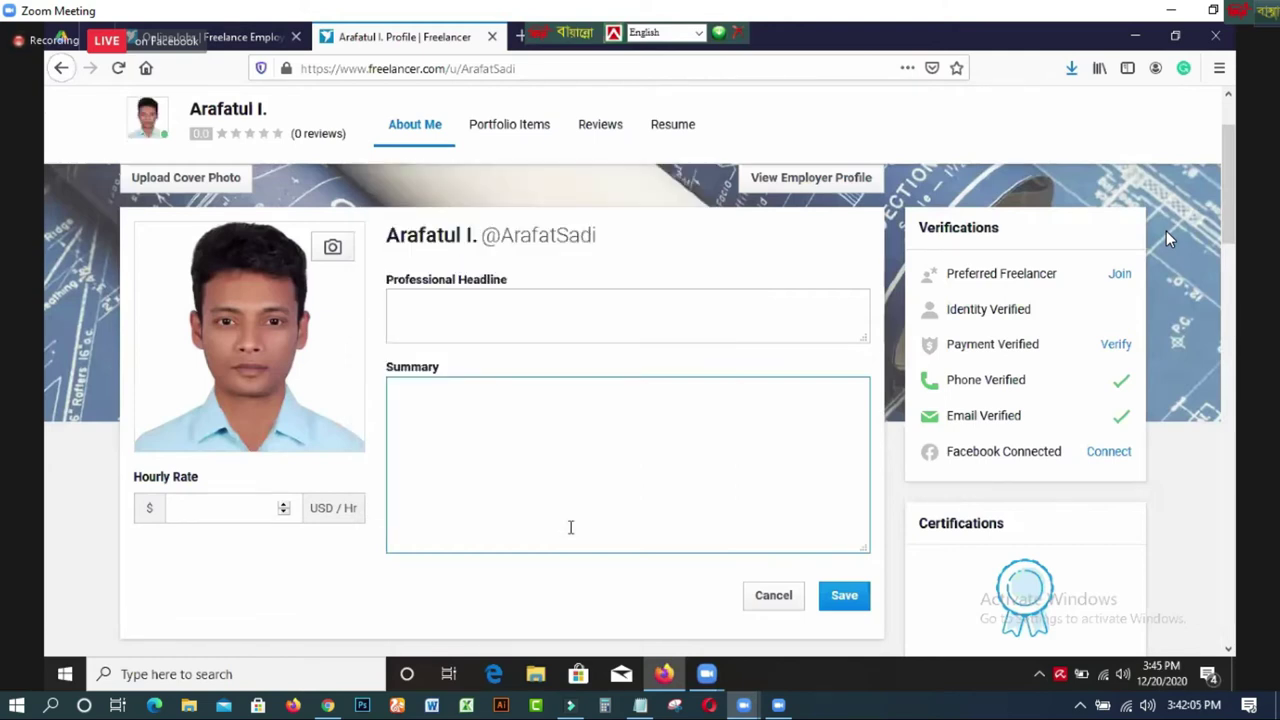
Load upwork.com in the other browser tab.
click(507, 328)
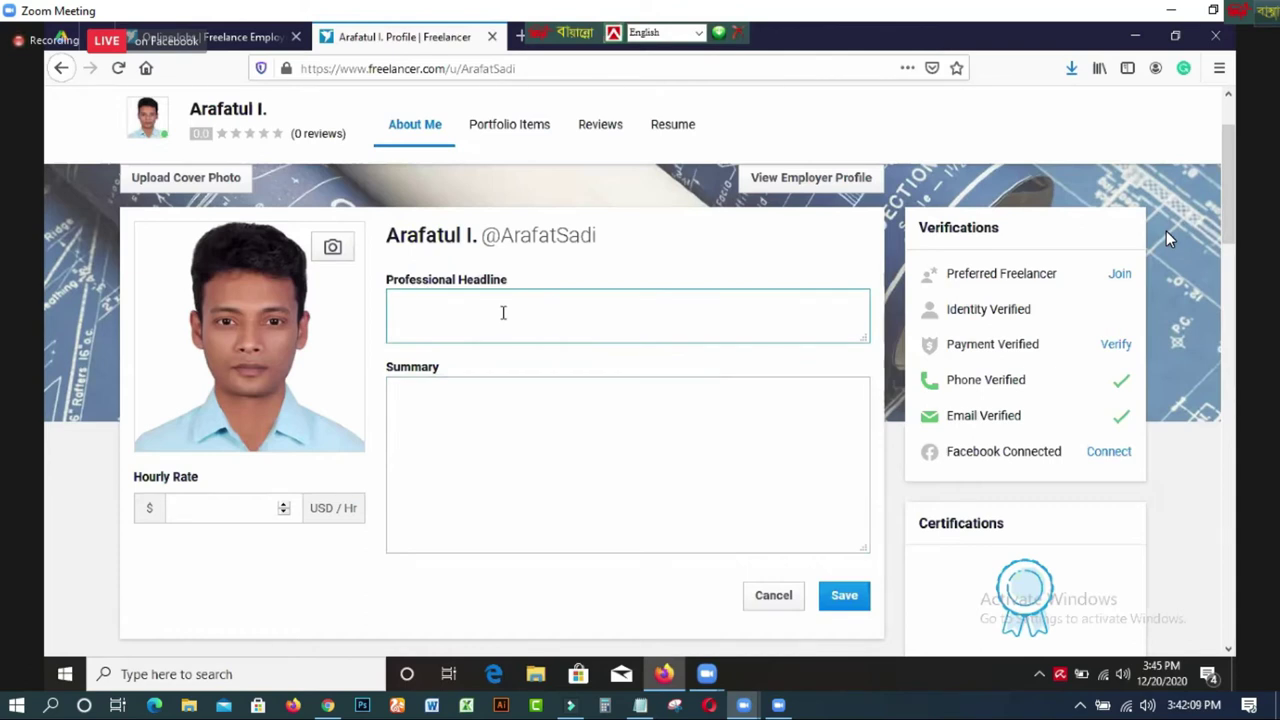
click(511, 165)
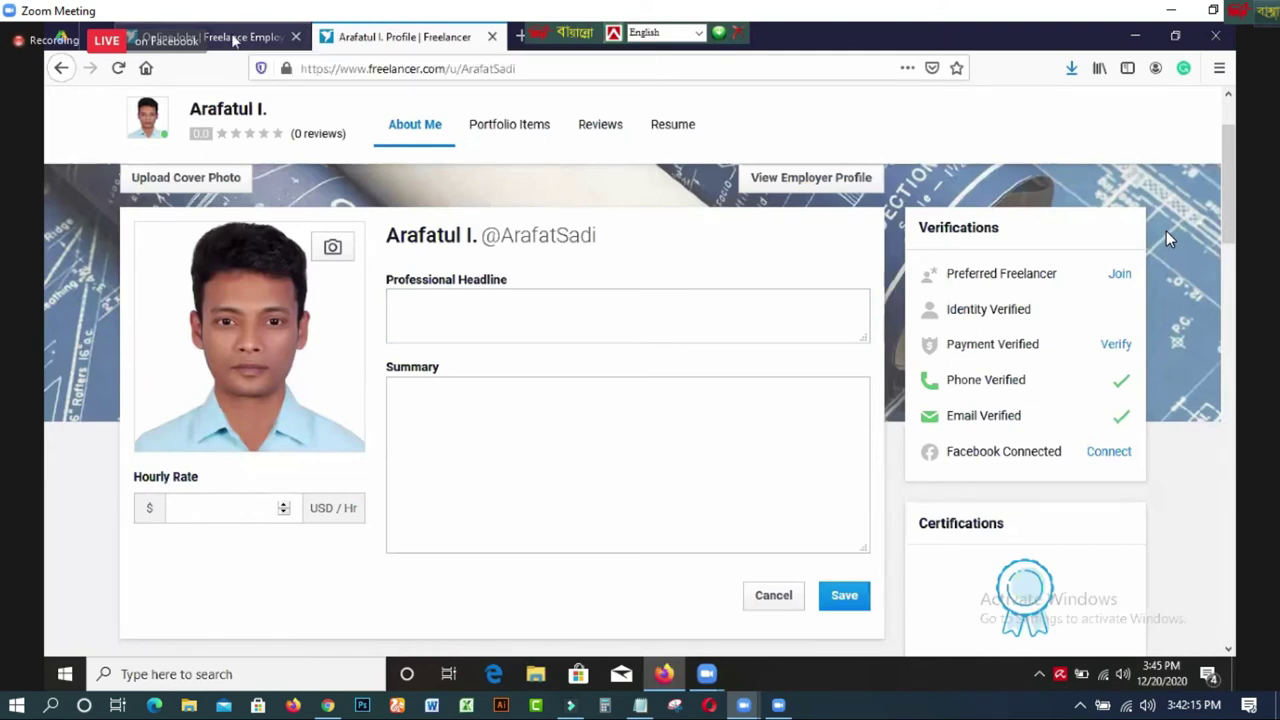
click(237, 38)
click(368, 70)
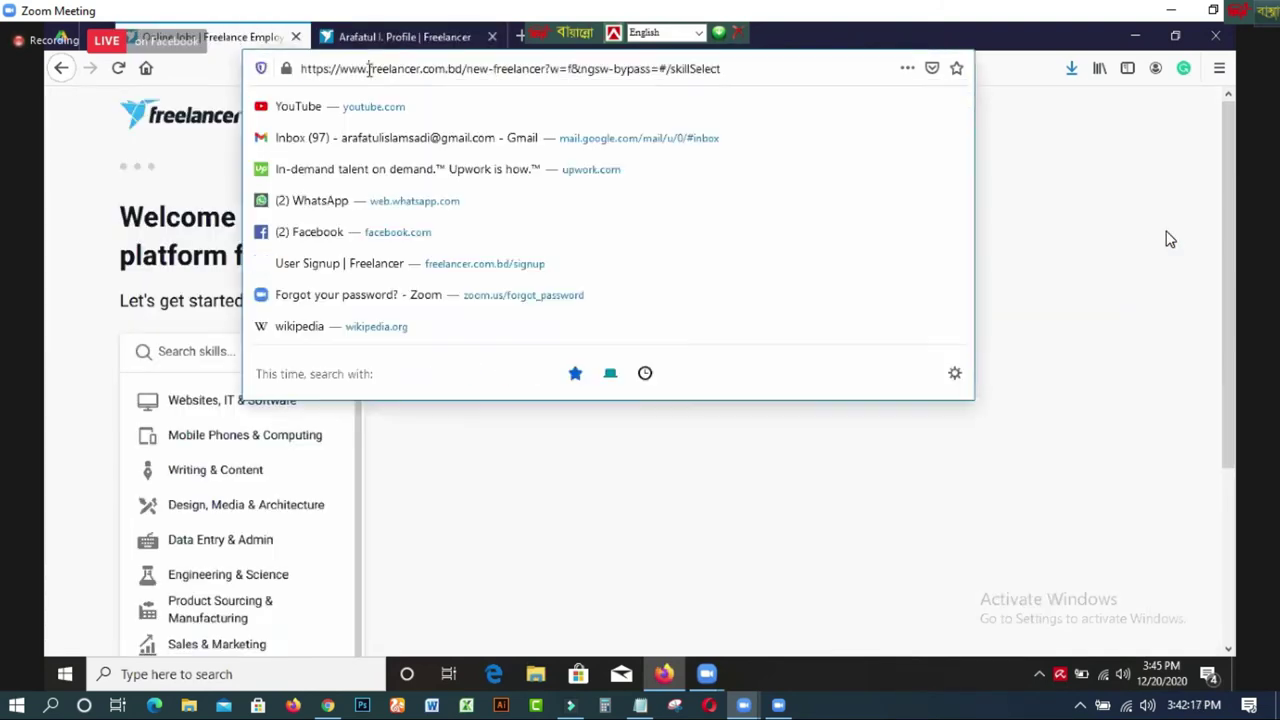
text(upwork.com/)
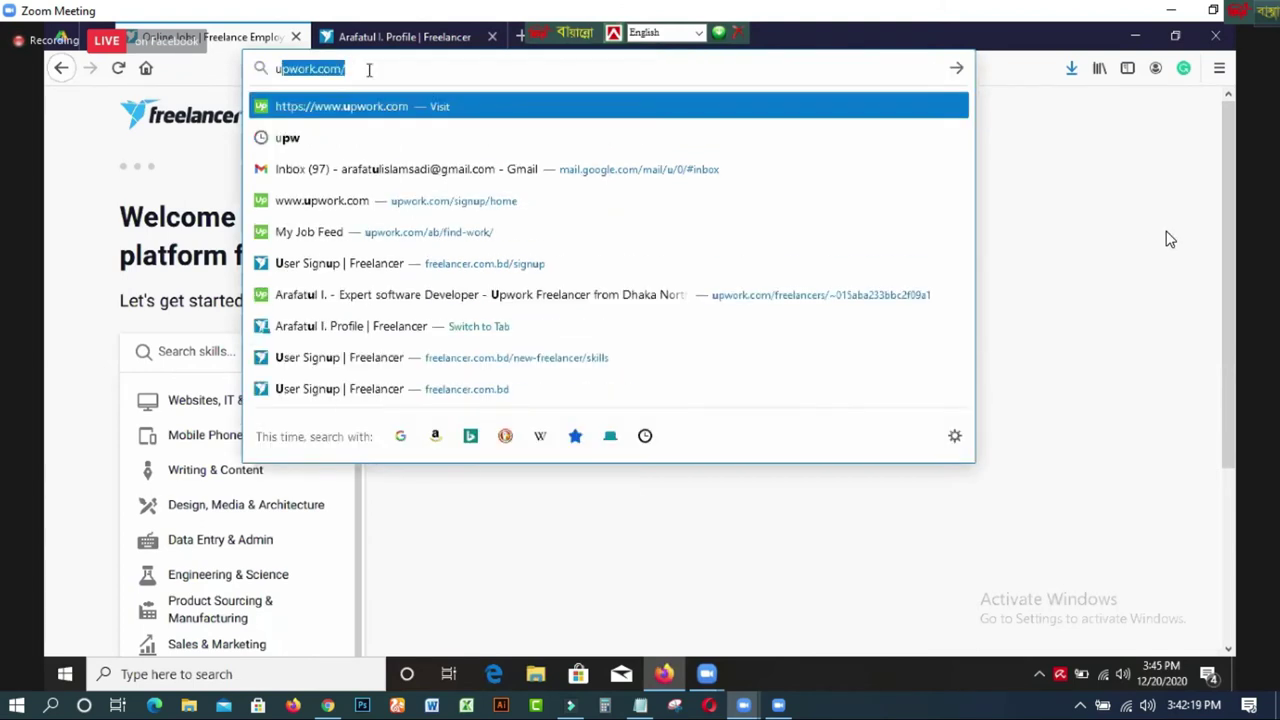
key(Return)
Enter 'Experienced Web Designer and Developer' as the Professional Headline.
click(385, 38)
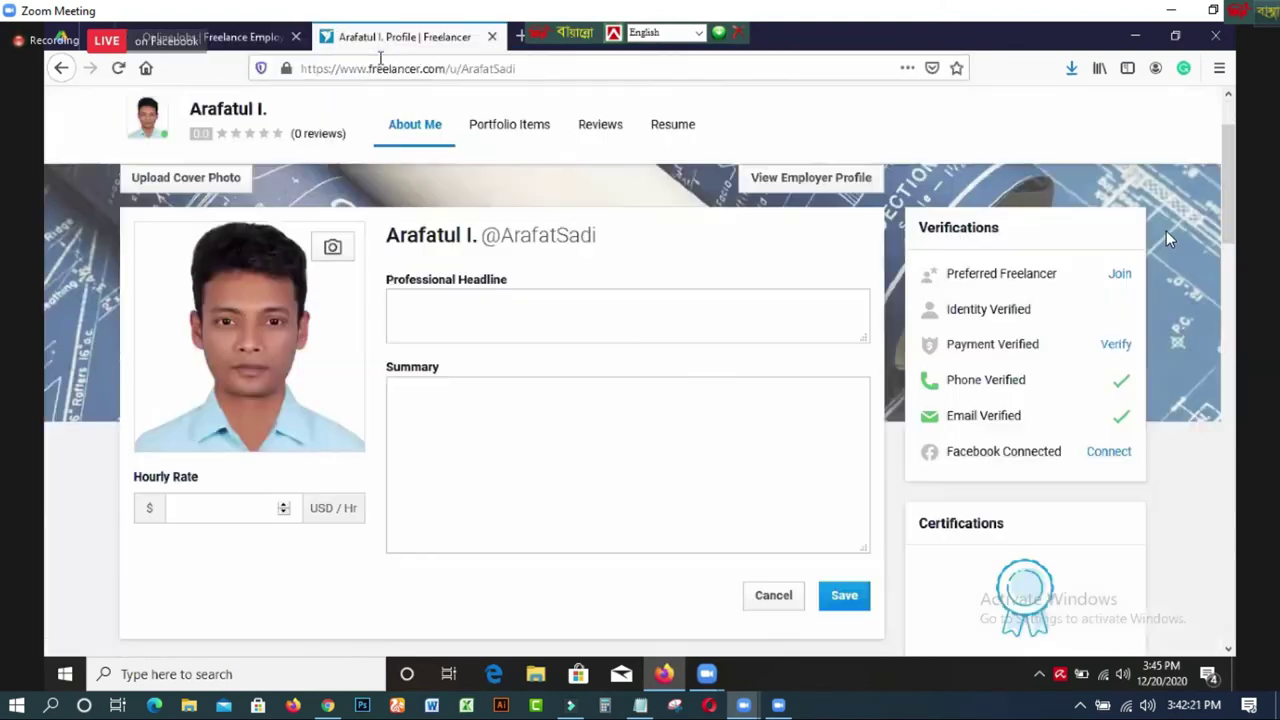
click(476, 300)
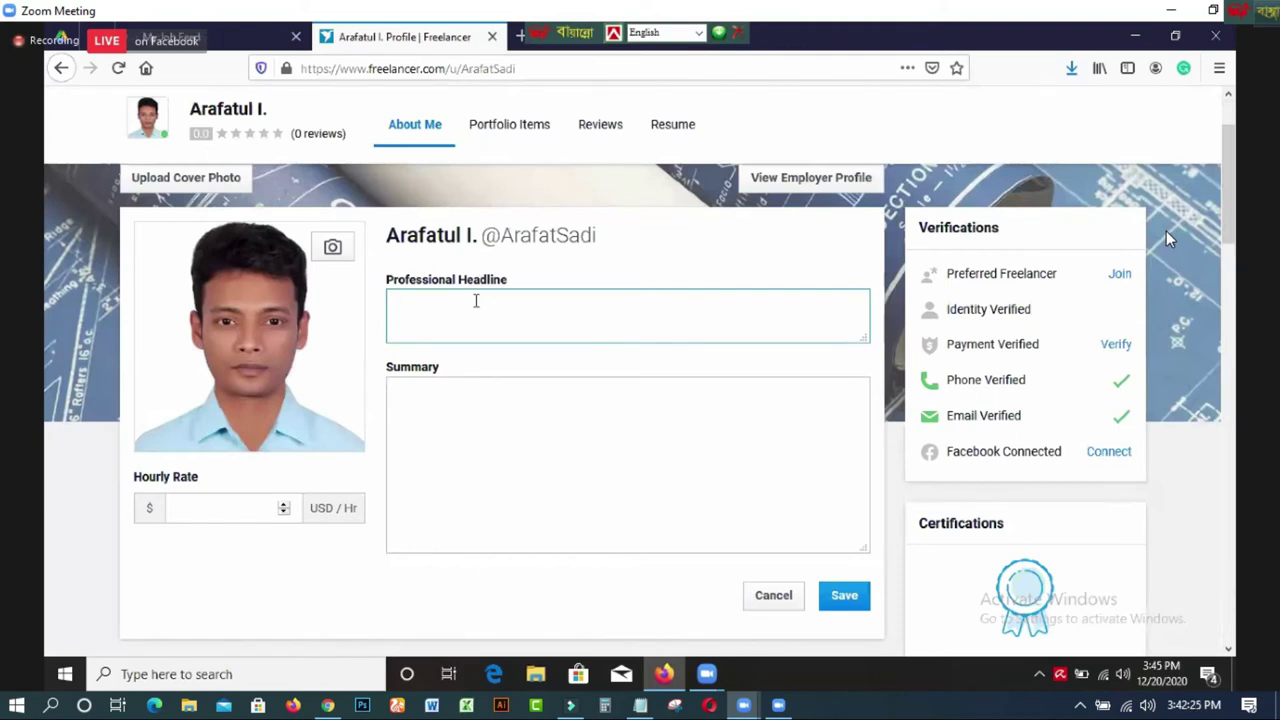
text(E)
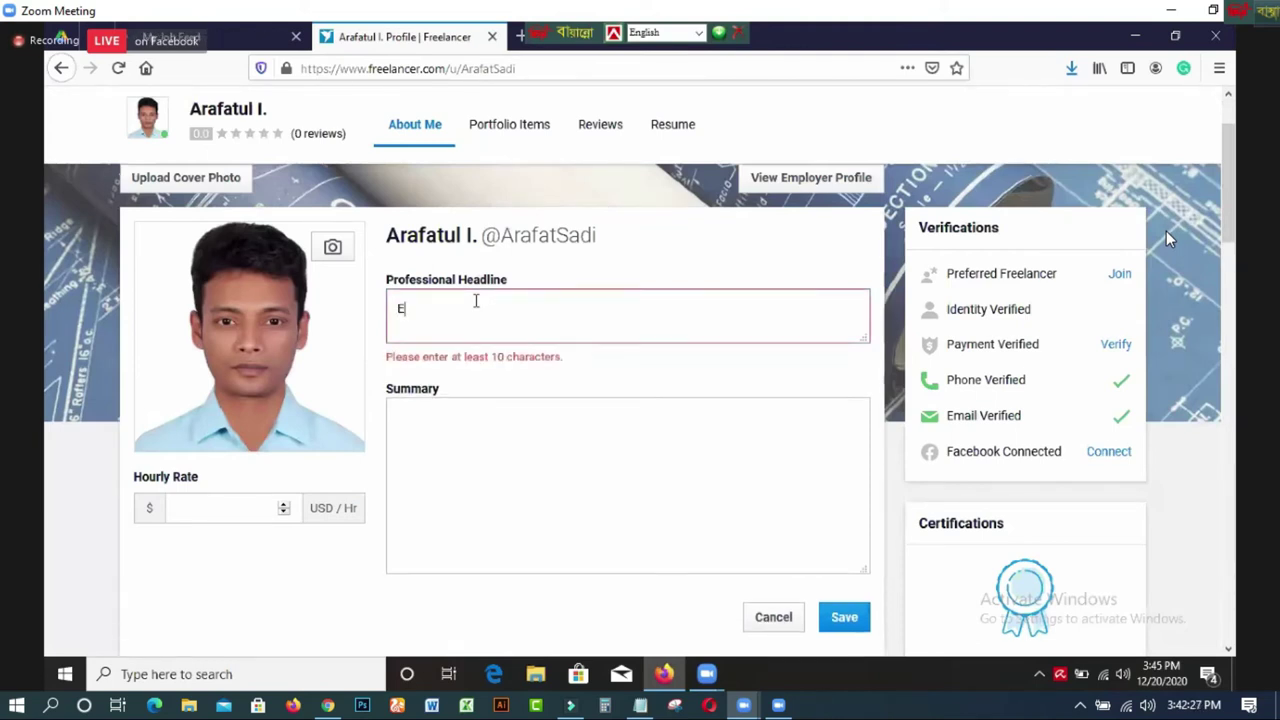
text(xperice)
key(BackSpace)
text(enced)
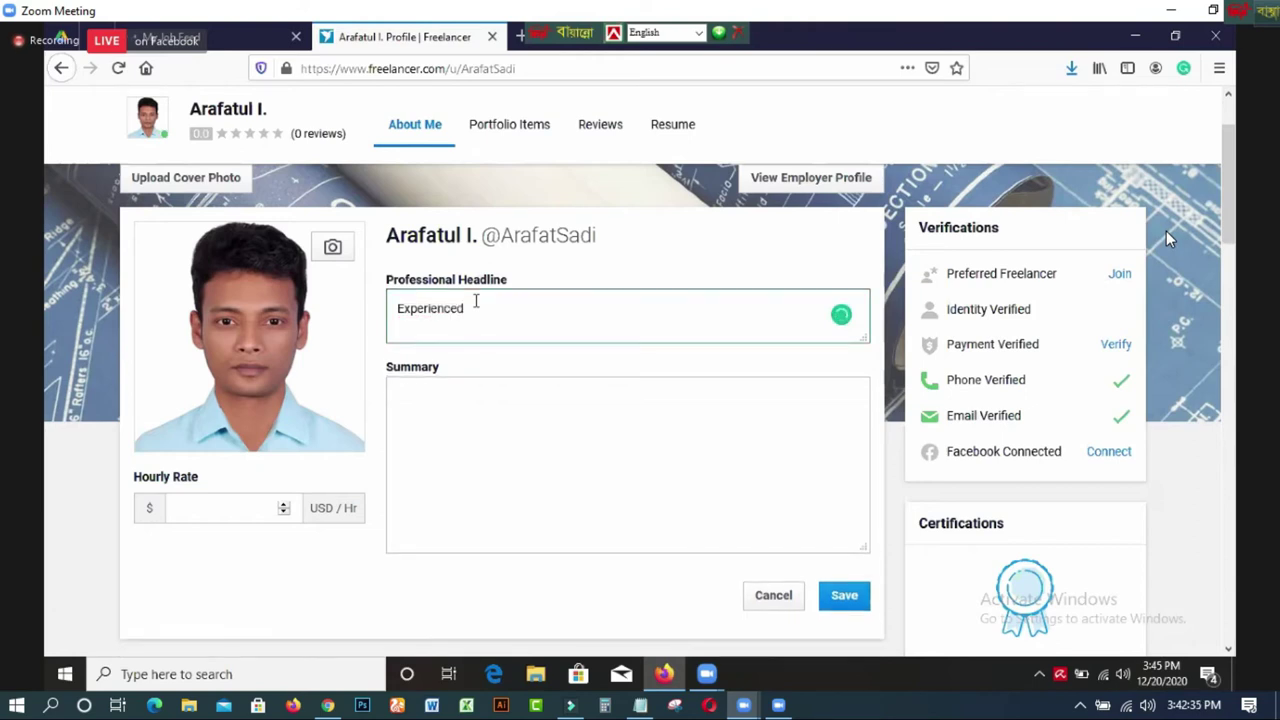
text( Web De)
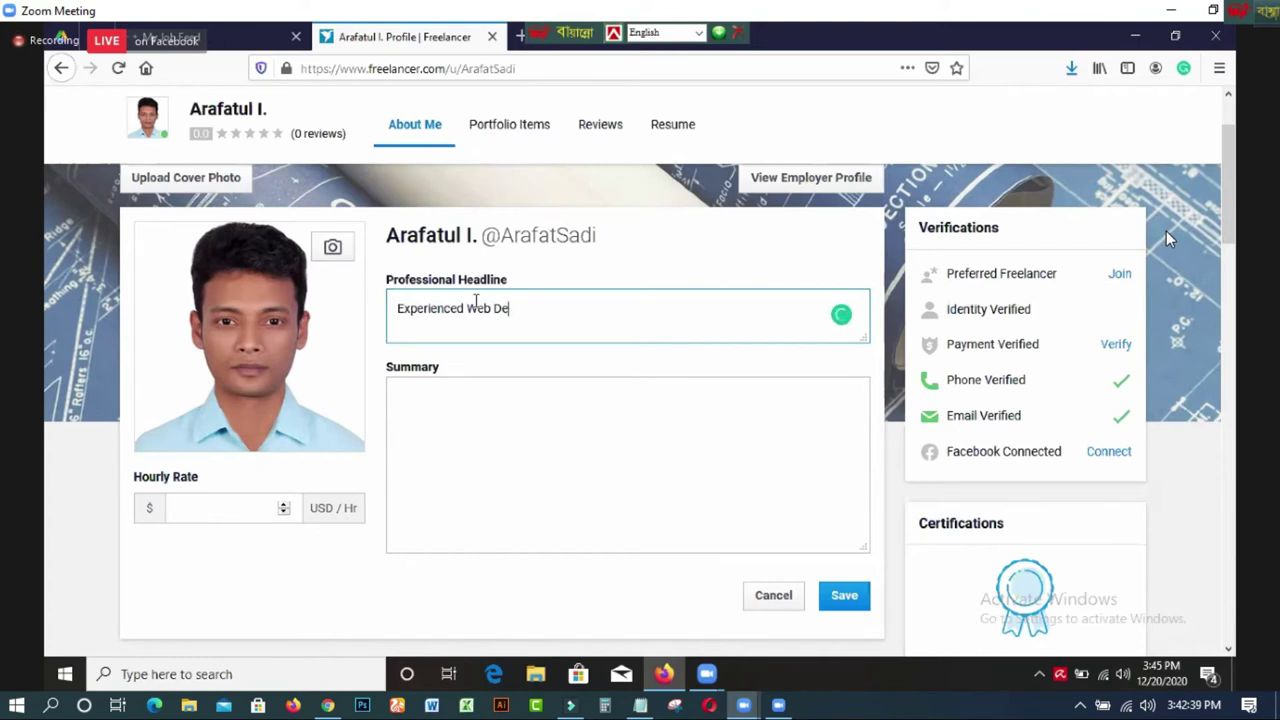
text(signer and Developer)
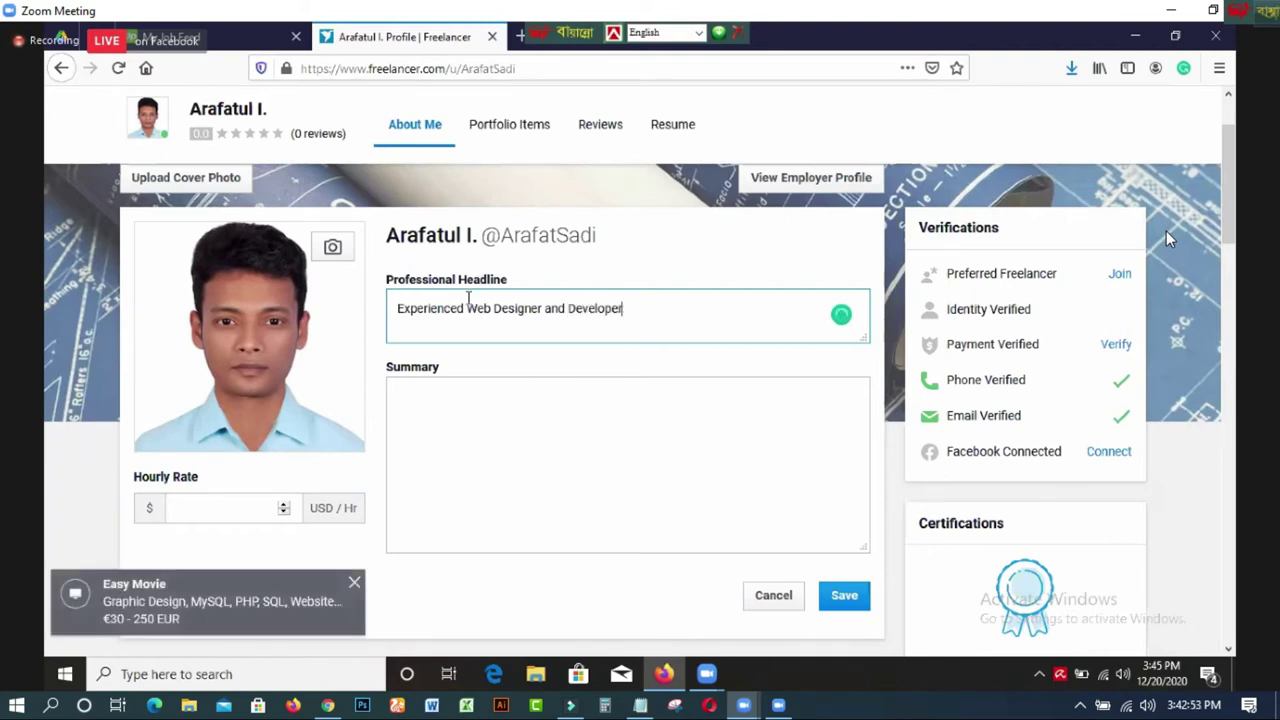
key(ctrl+shift+Tab)
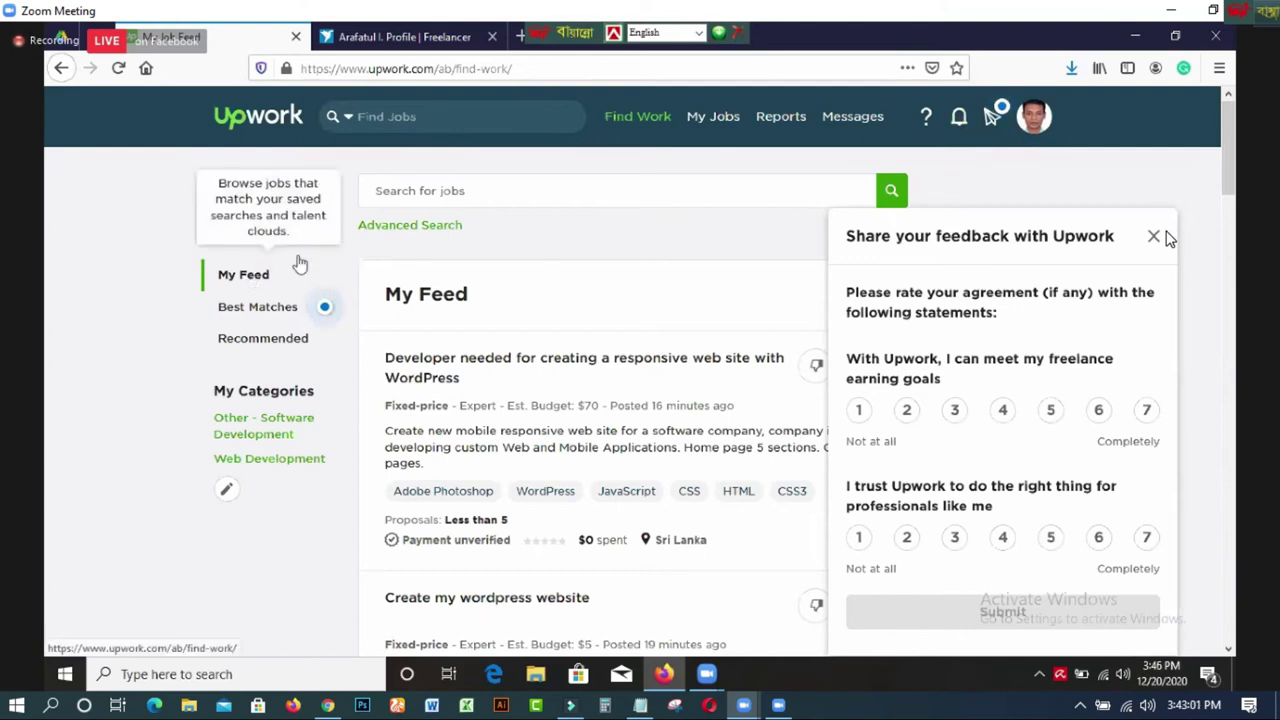
Dismiss Upwork's feedback survey, open the Upwork profile and copy its overview paragraph.
click(1036, 120)
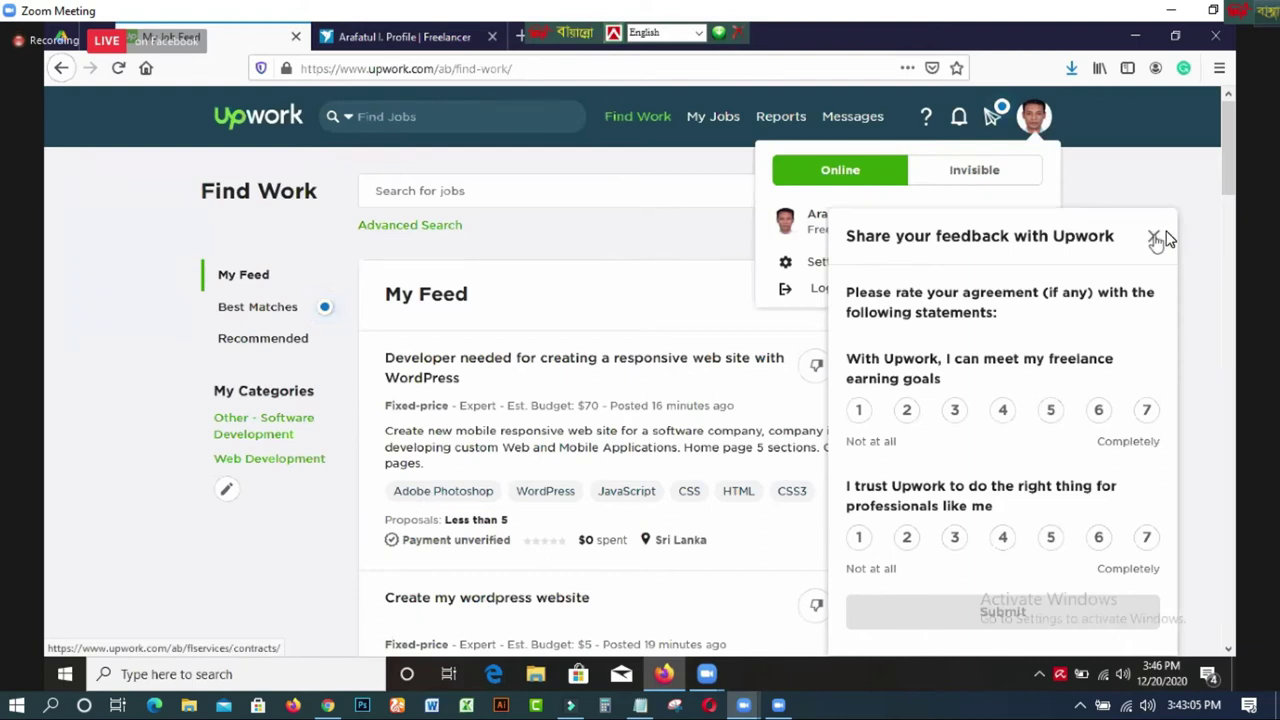
click(1155, 238)
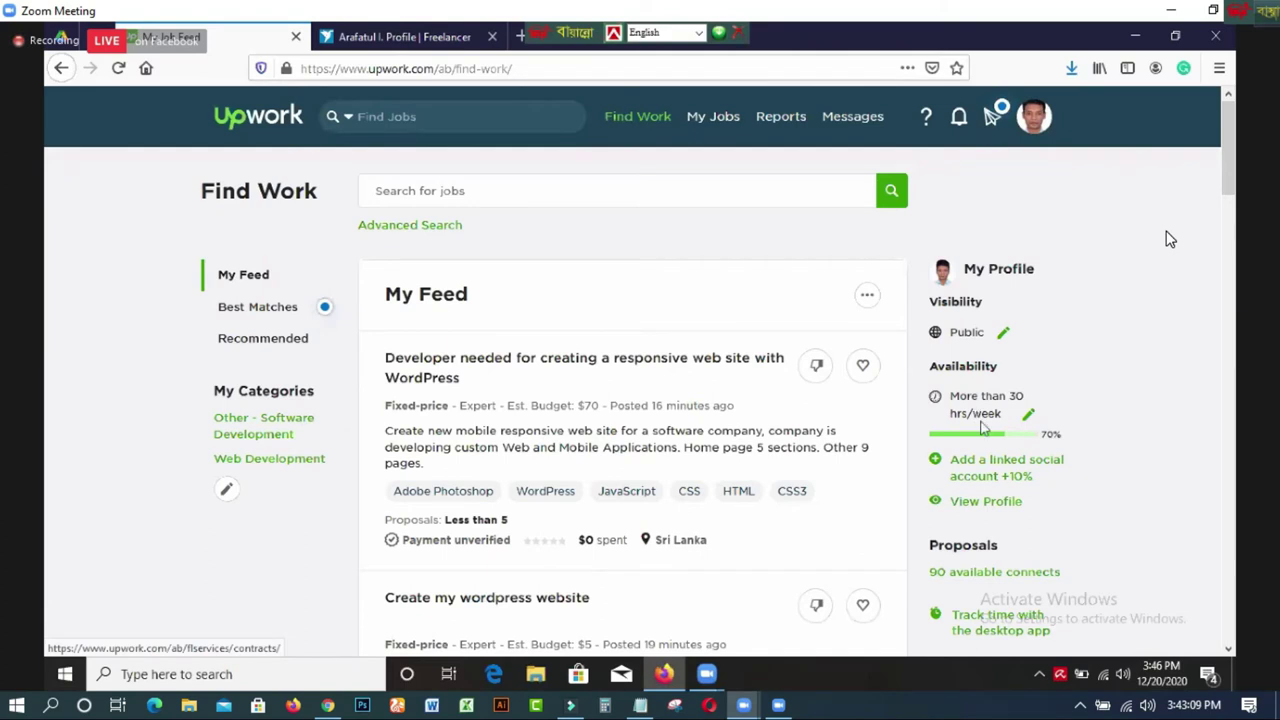
click(980, 503)
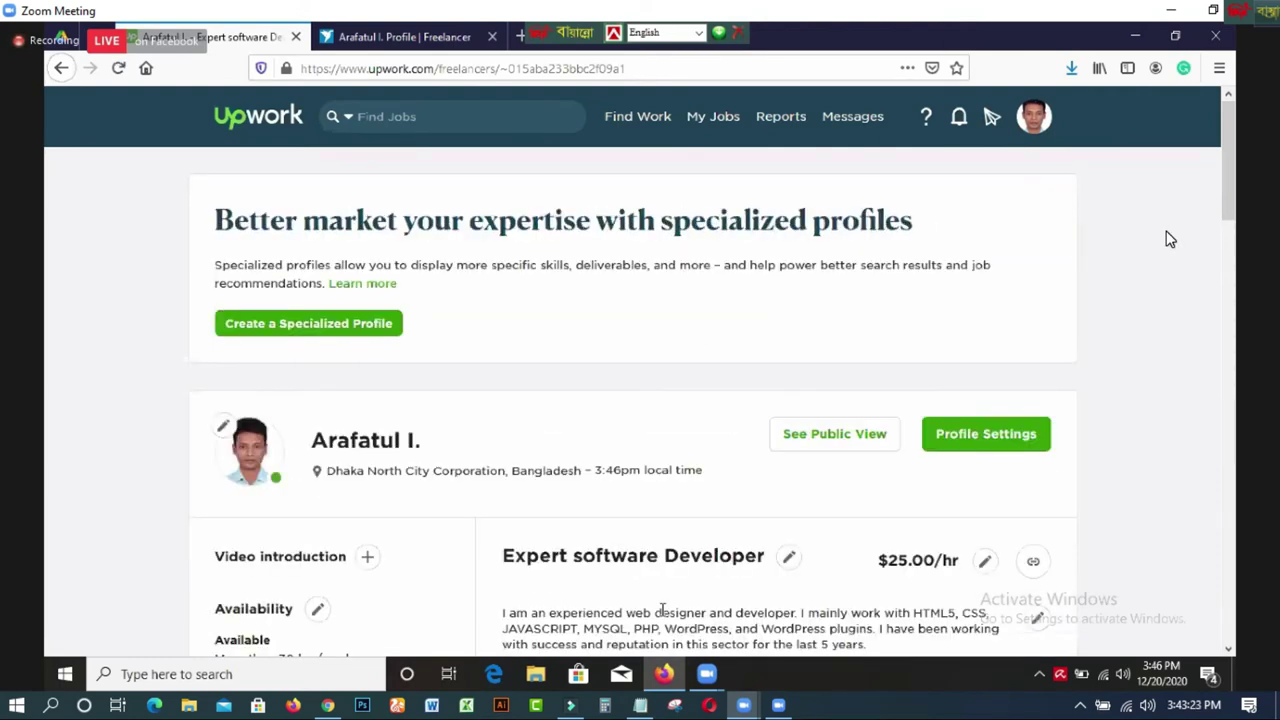
double_click(662, 612)
triple_click(662, 612)
key(ctrl+c)
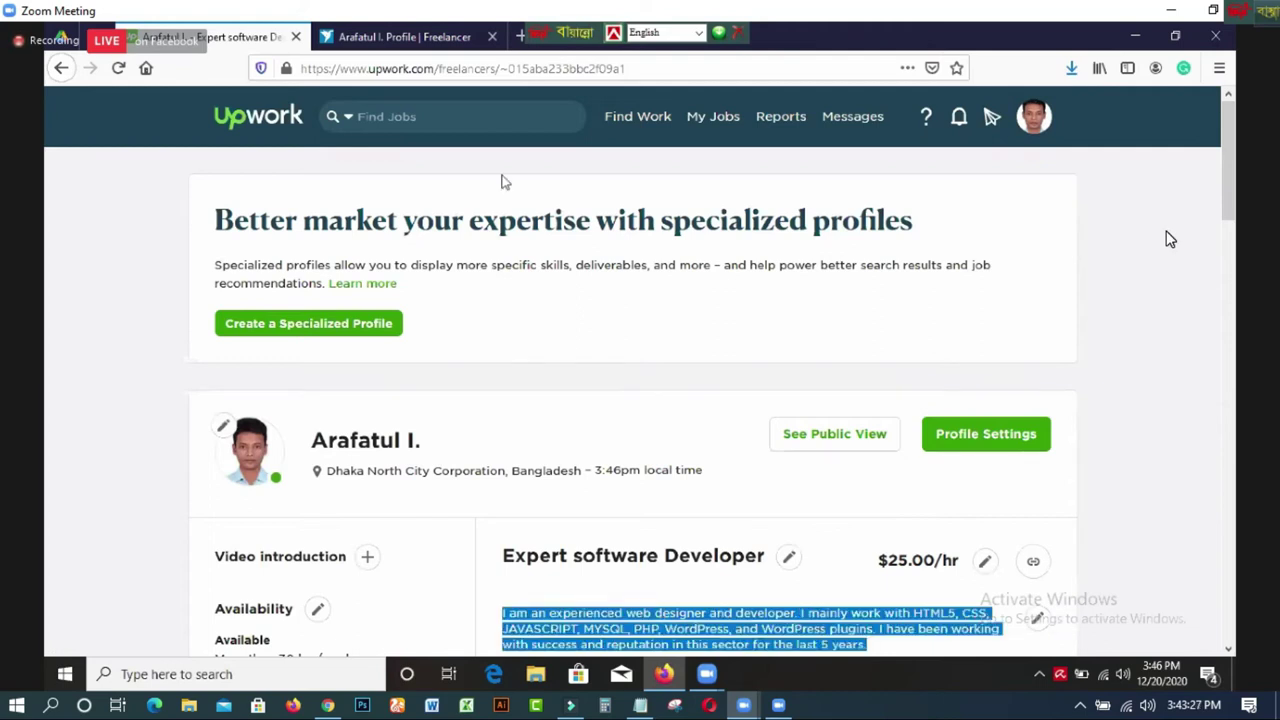
key(ctrl+Tab)
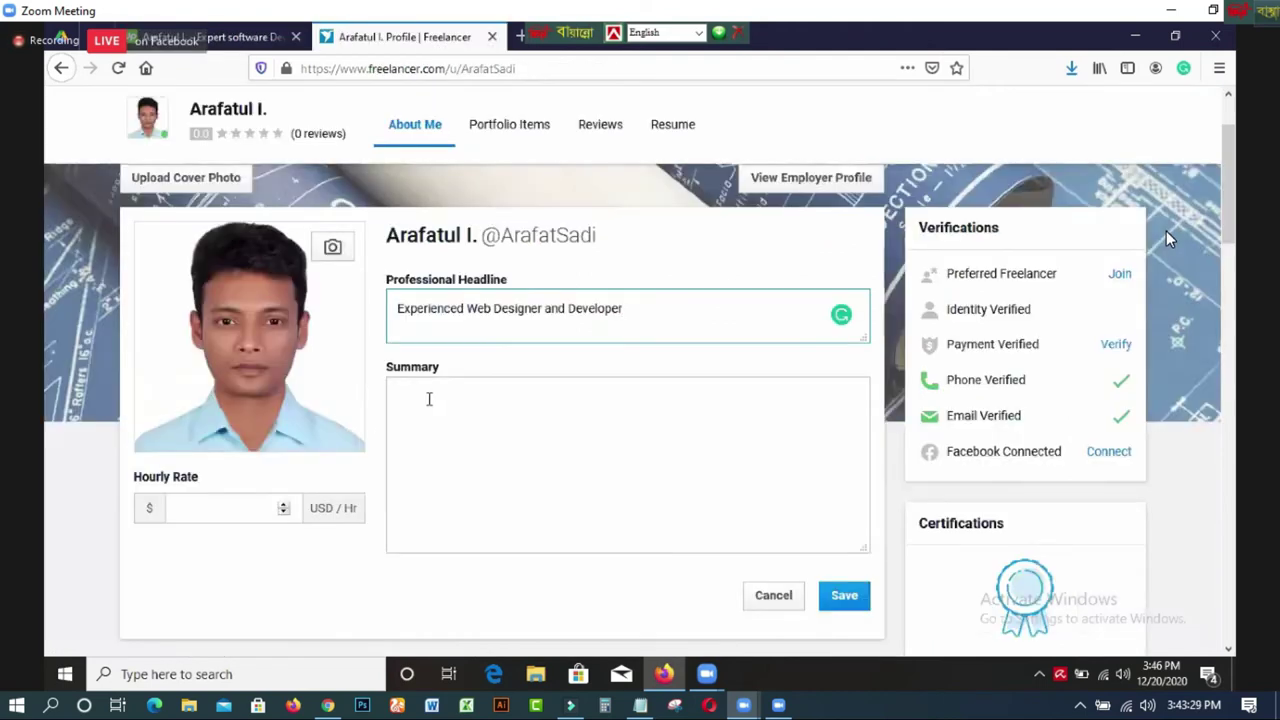
Paste the copied Upwork overview into the Summary box and try saving.
click(429, 399)
key(ctrl+v)
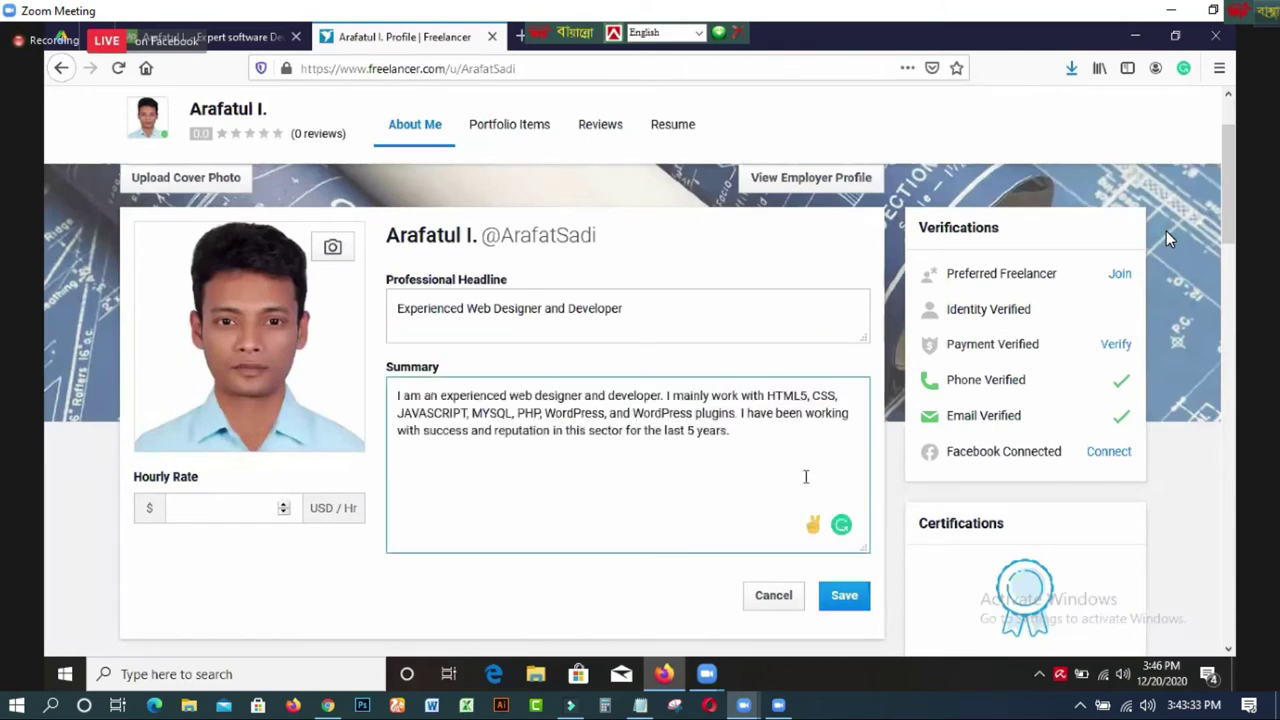
click(844, 598)
Set the hourly rate to $15 USD and save the profile.
click(214, 505)
text(15)
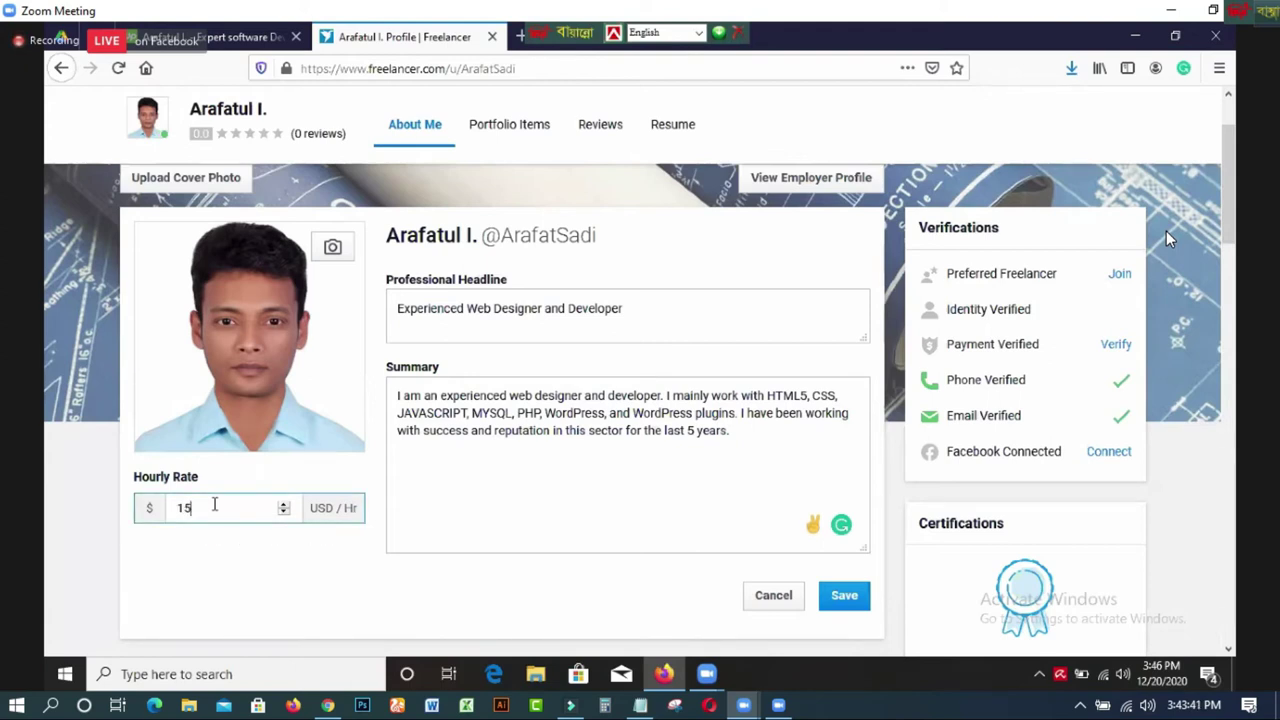
click(522, 531)
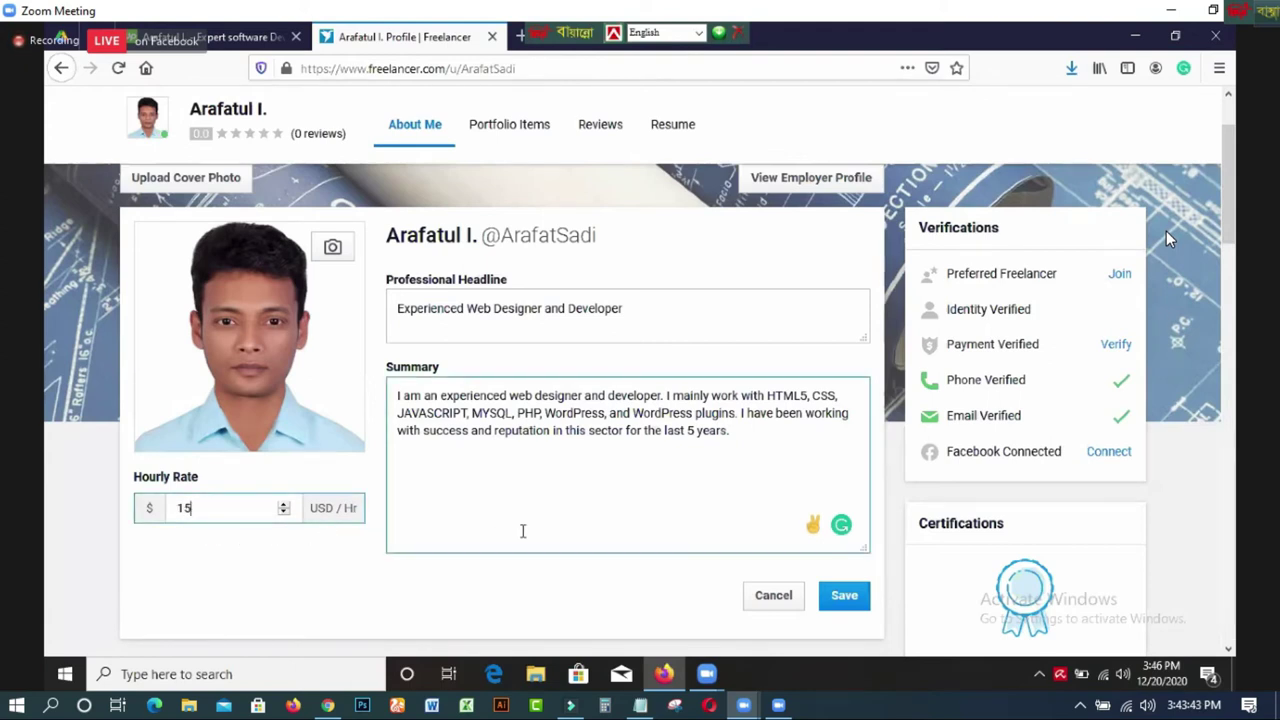
click(838, 600)
click(838, 598)
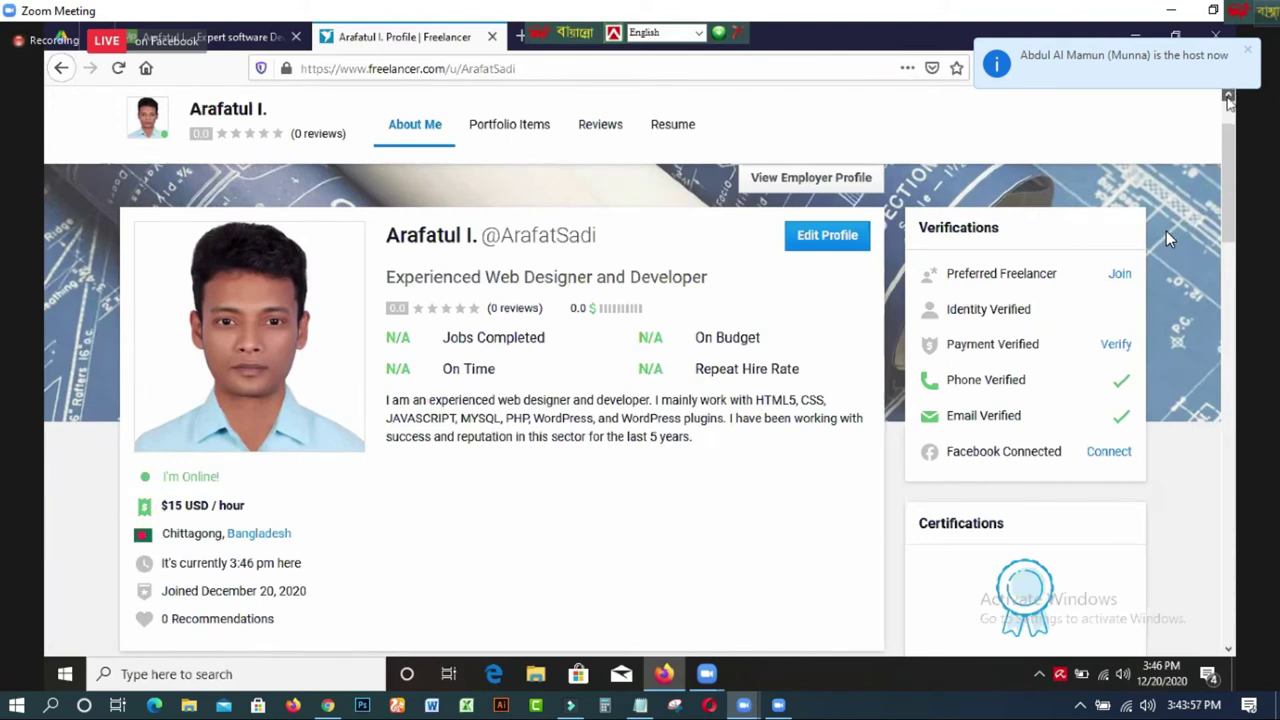
Go to the Dashboard and browse projects matching the profile's skills.
scroll(1231, 95, up, 2)
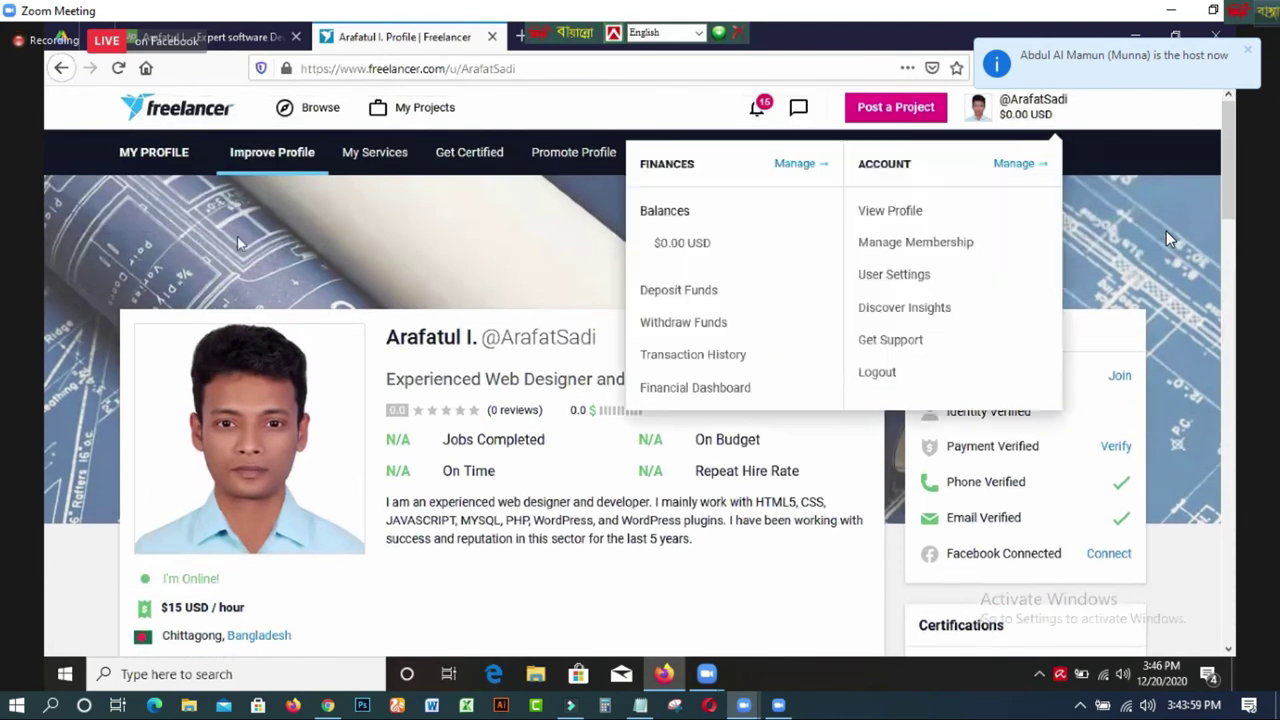
click(183, 105)
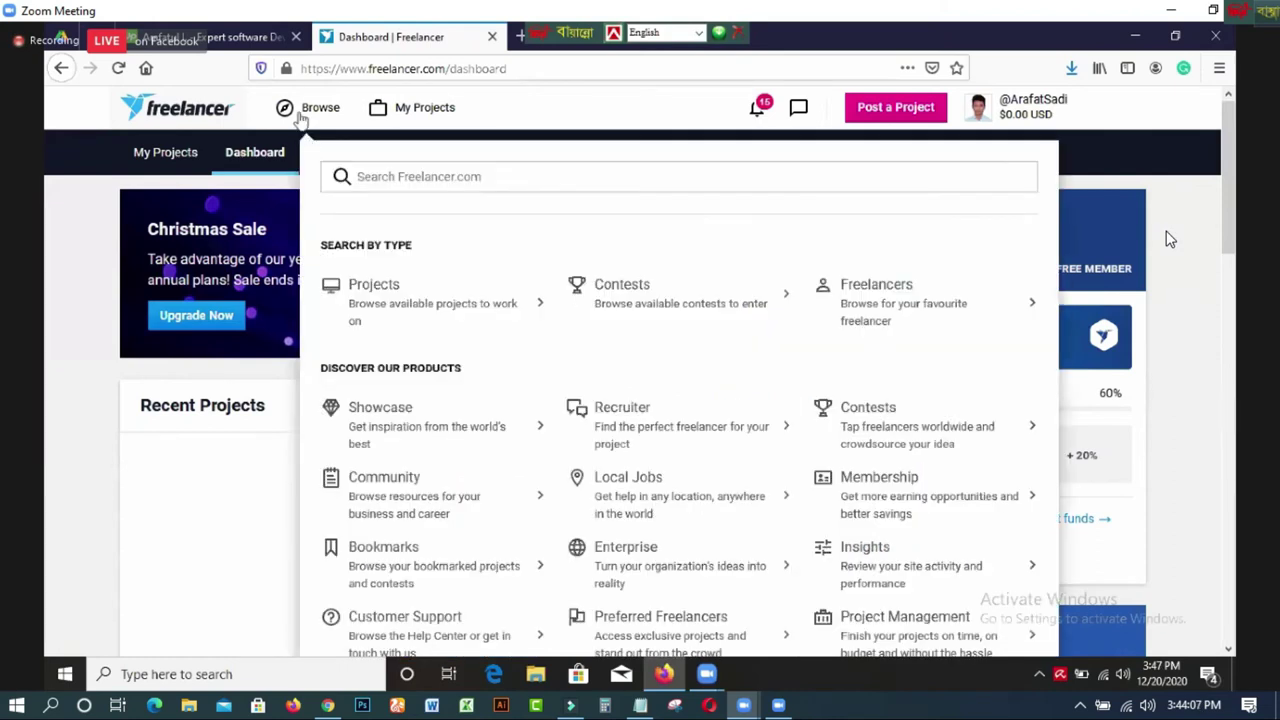
mouse_move(295, 89)
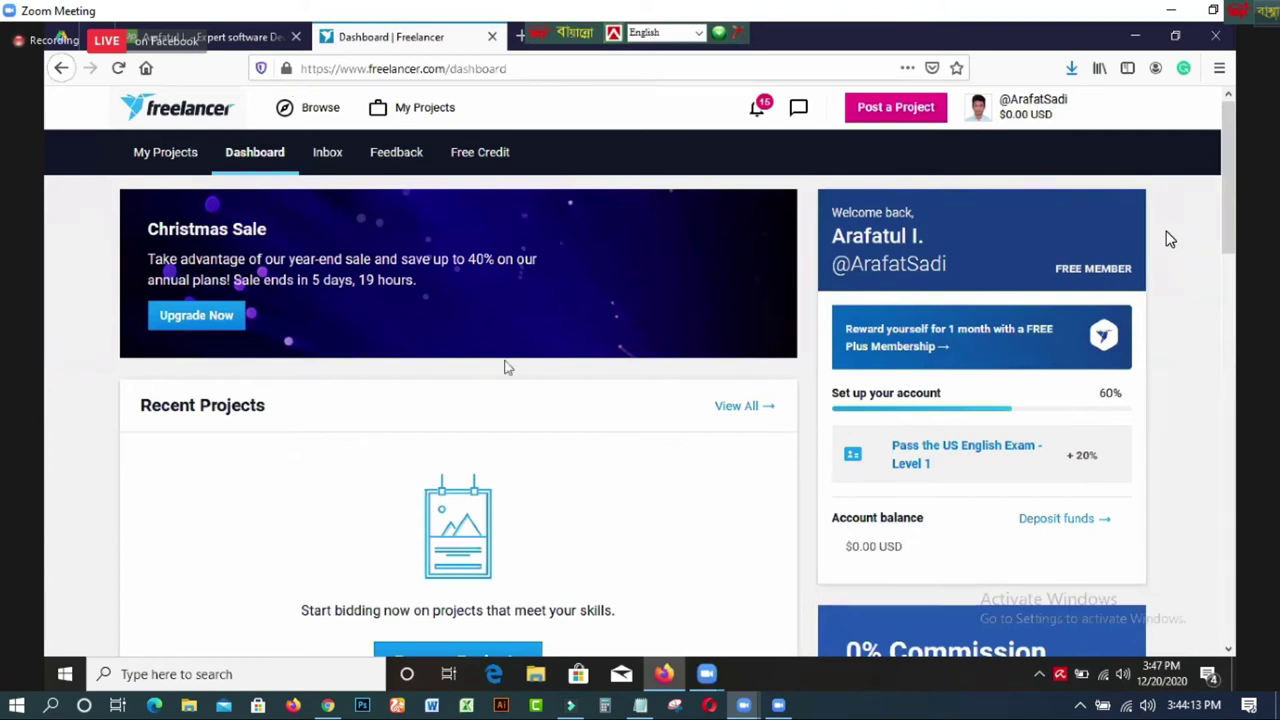
click(1229, 651)
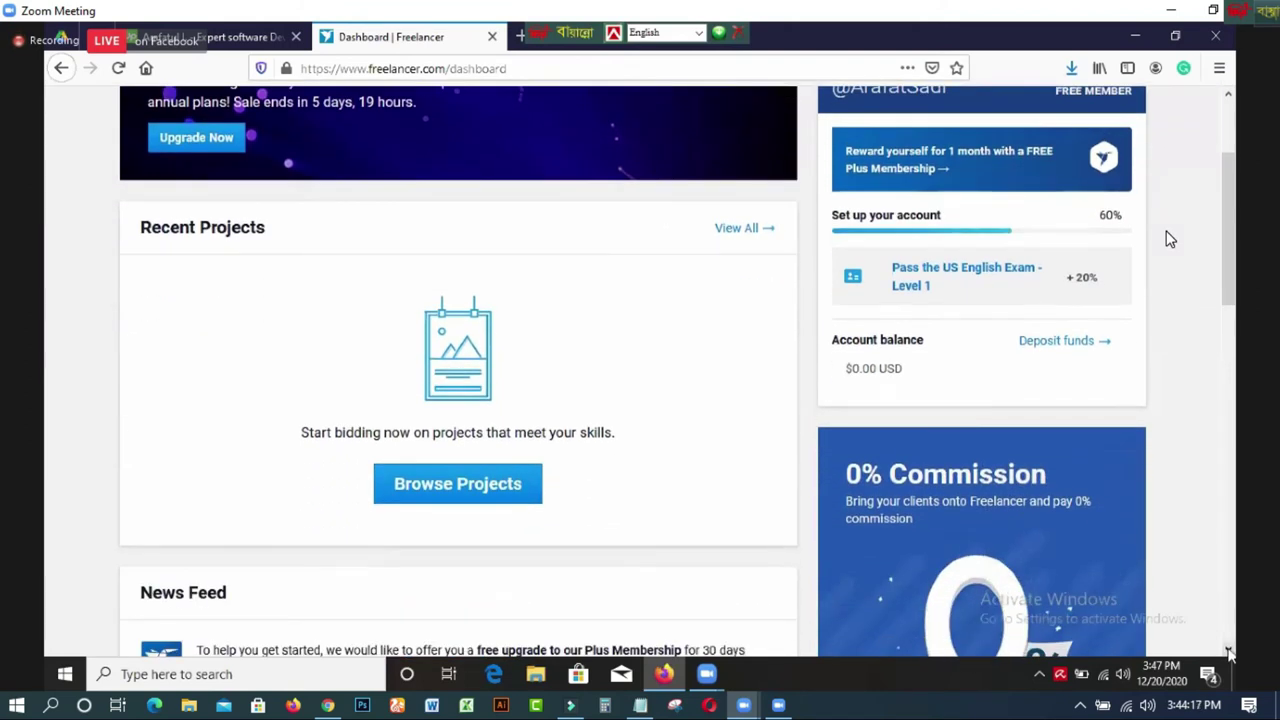
scroll(1170, 240, down, 2)
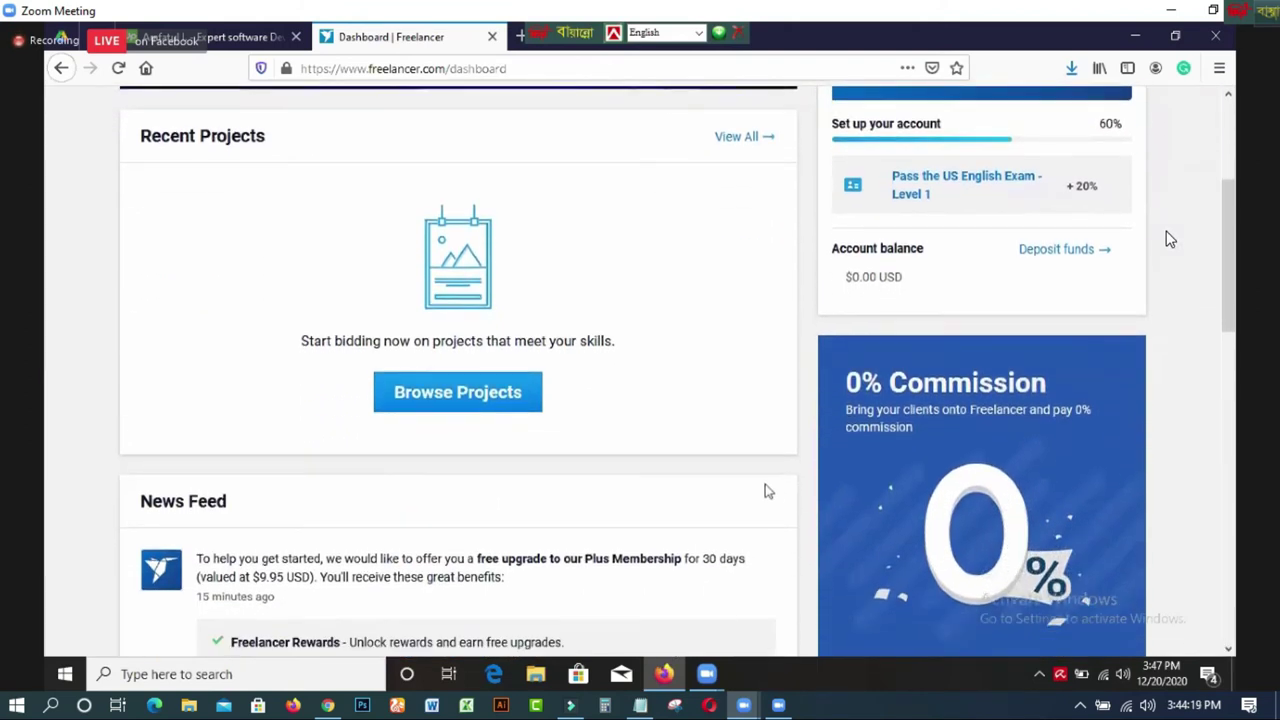
click(488, 397)
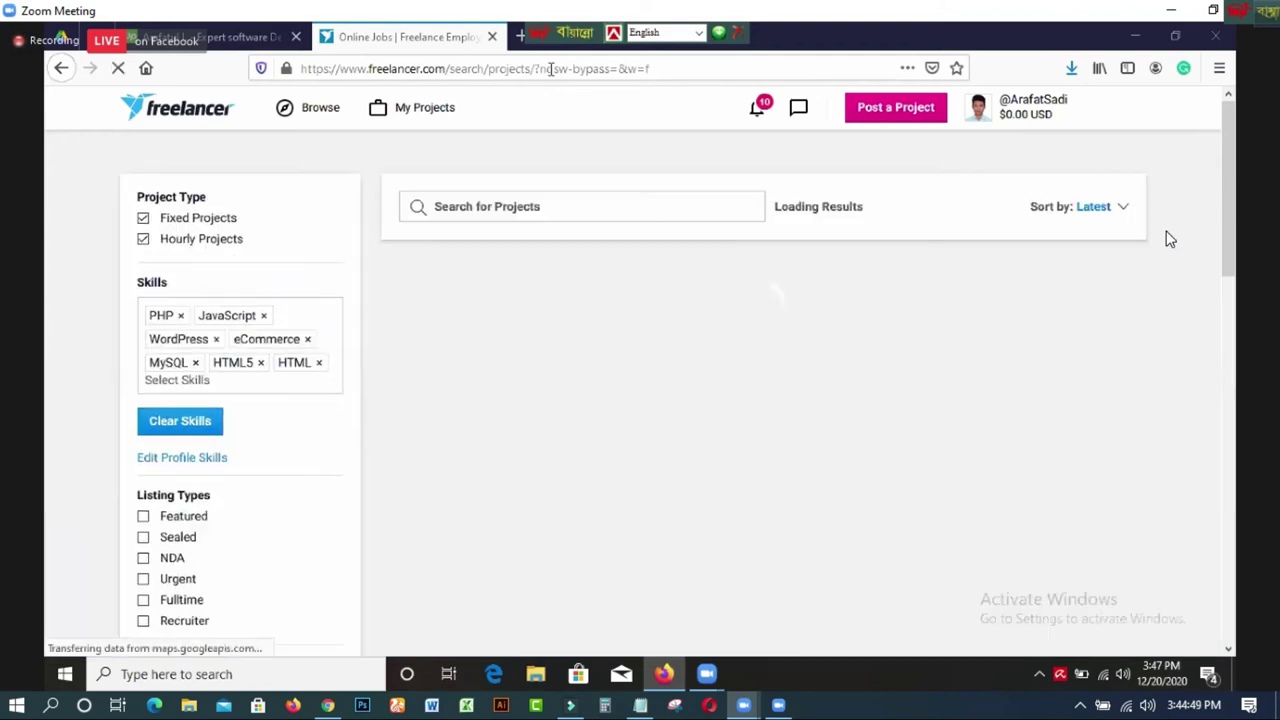
Check the My Projects list, then go back to the own profile page.
click(360, 112)
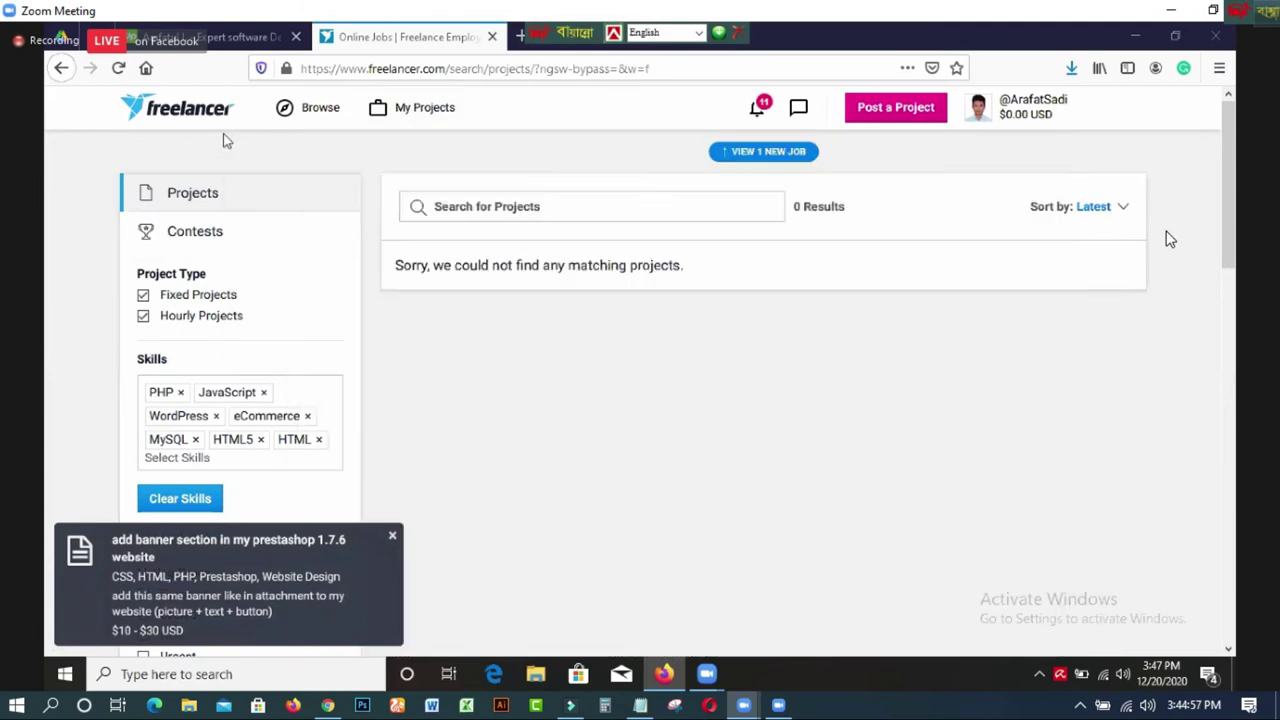
click(223, 133)
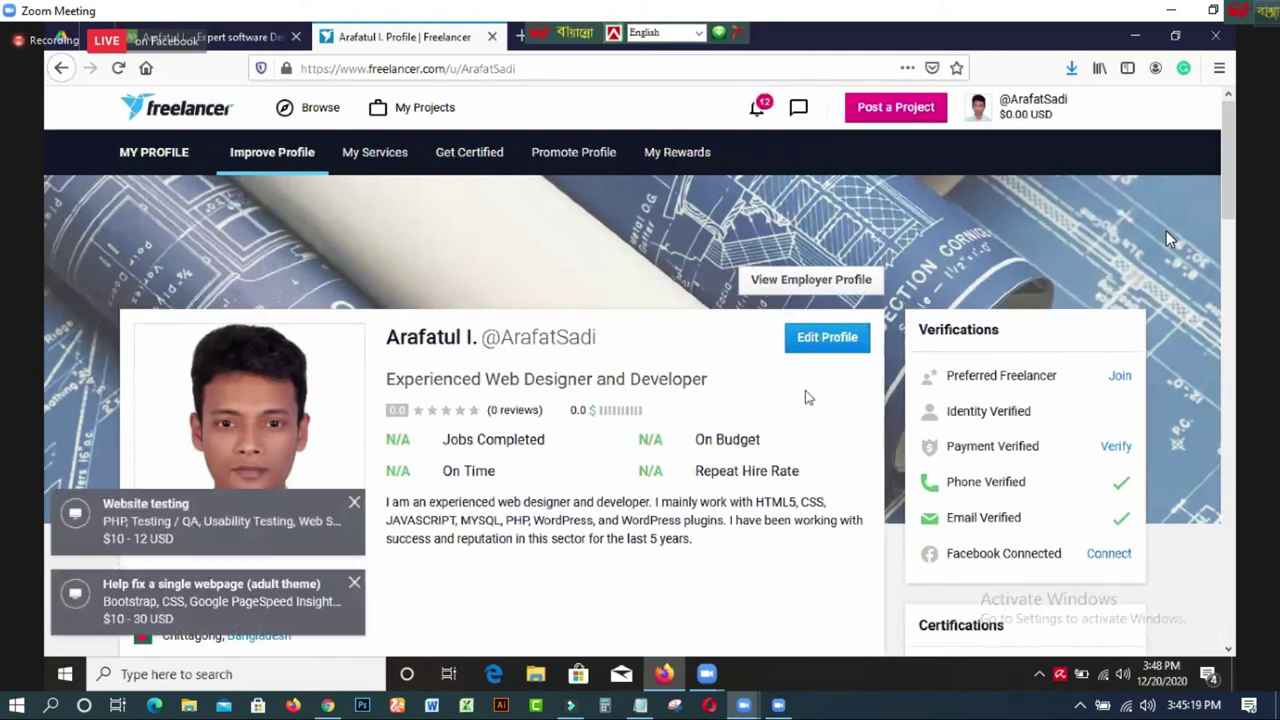
Join Preferred Freelancer for free, review the unmet requirements, and open the SLA exam link.
click(1120, 378)
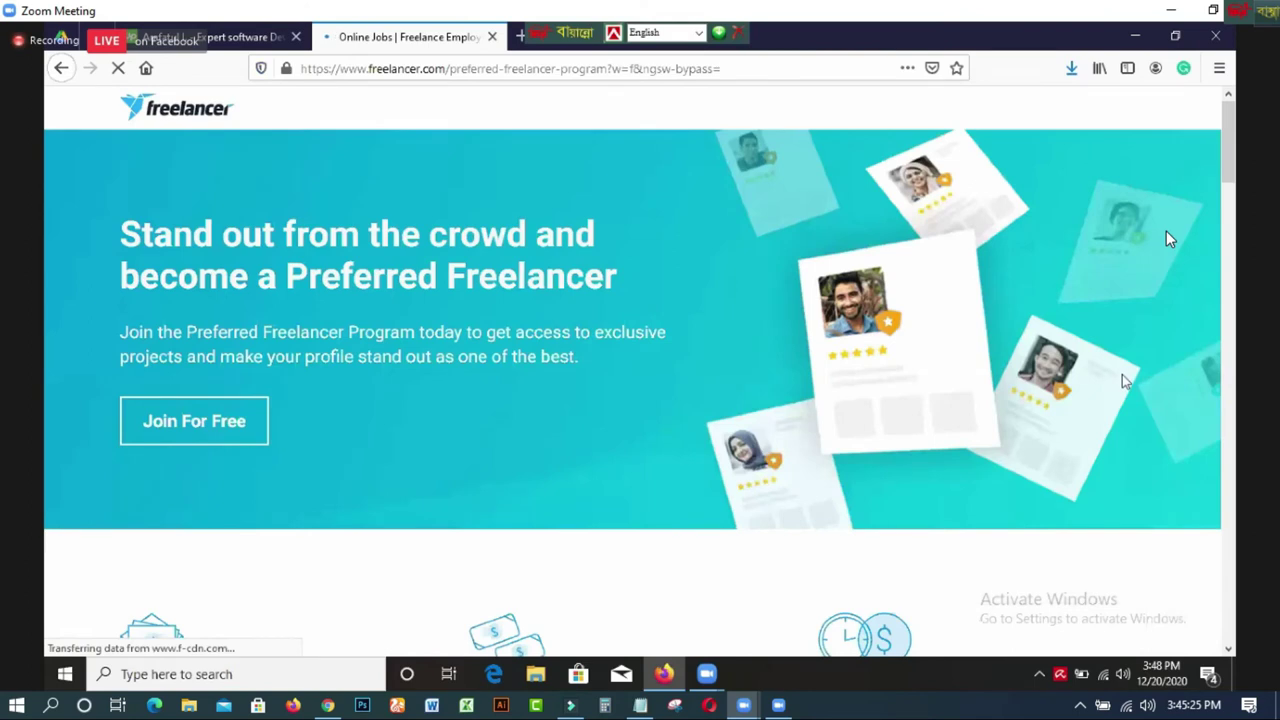
click(222, 425)
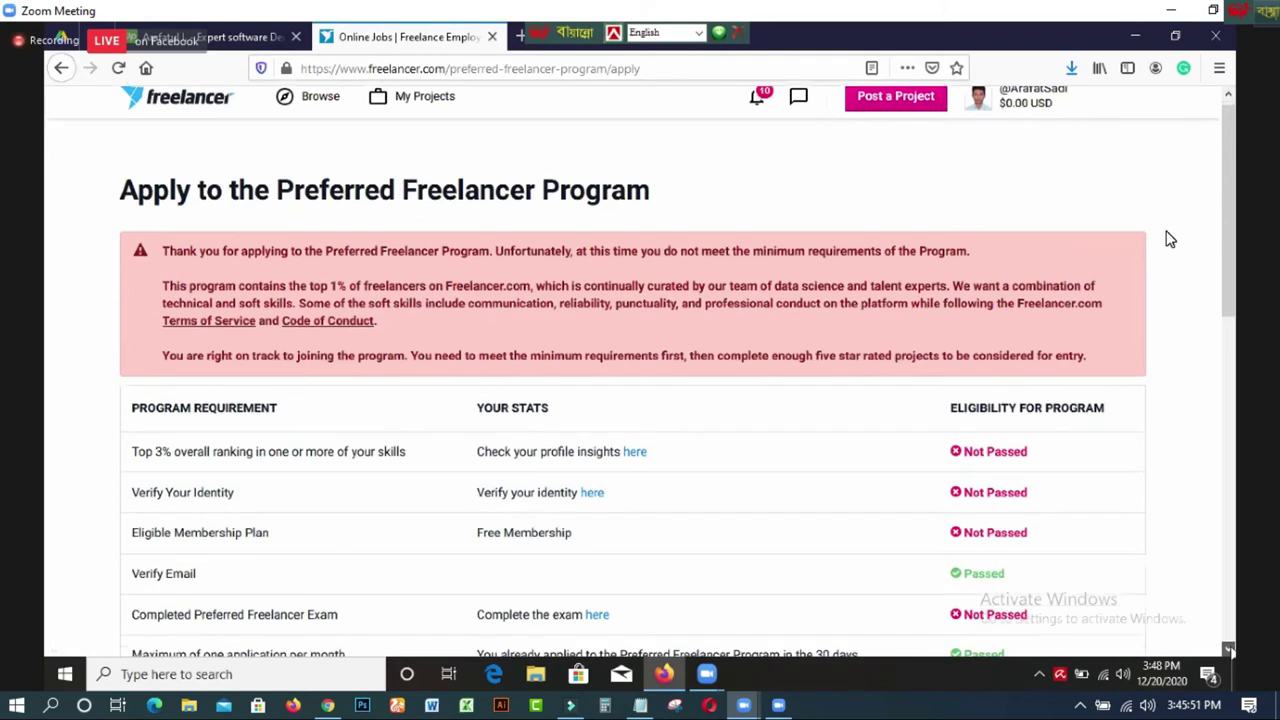
scroll(1170, 240, down, 5)
scroll(1170, 240, down, 1)
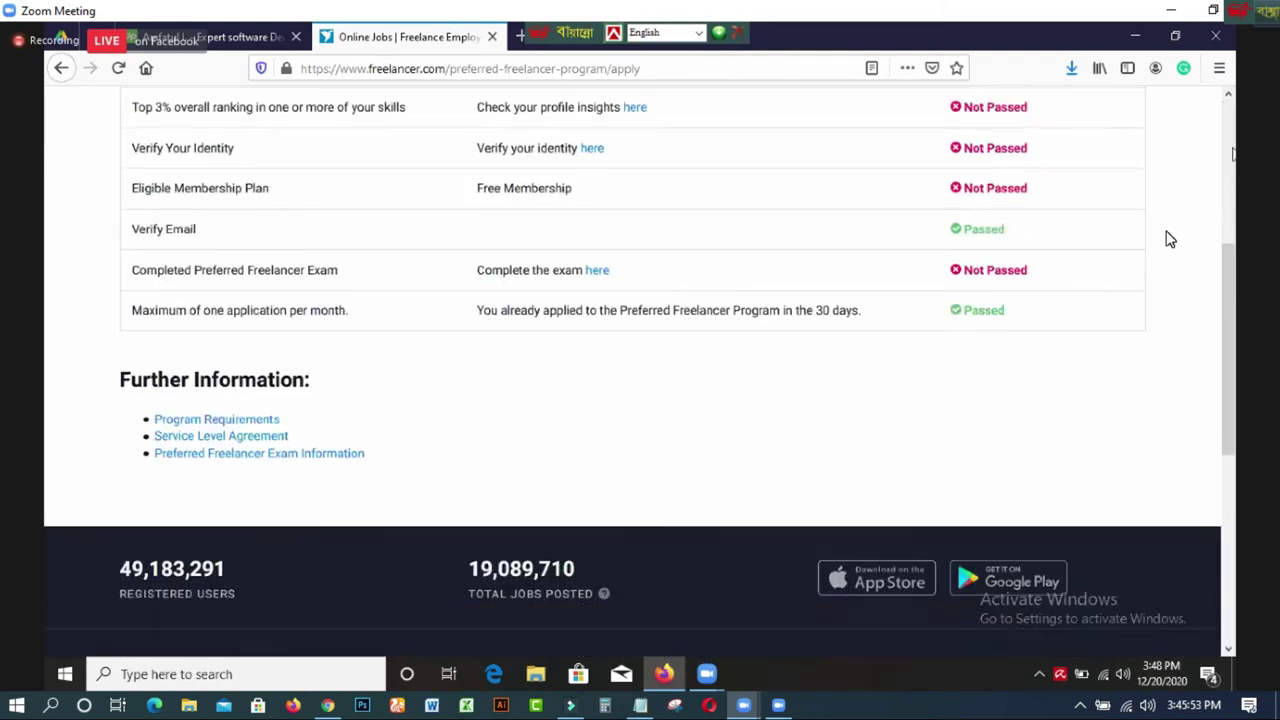
scroll(1170, 240, up, 2)
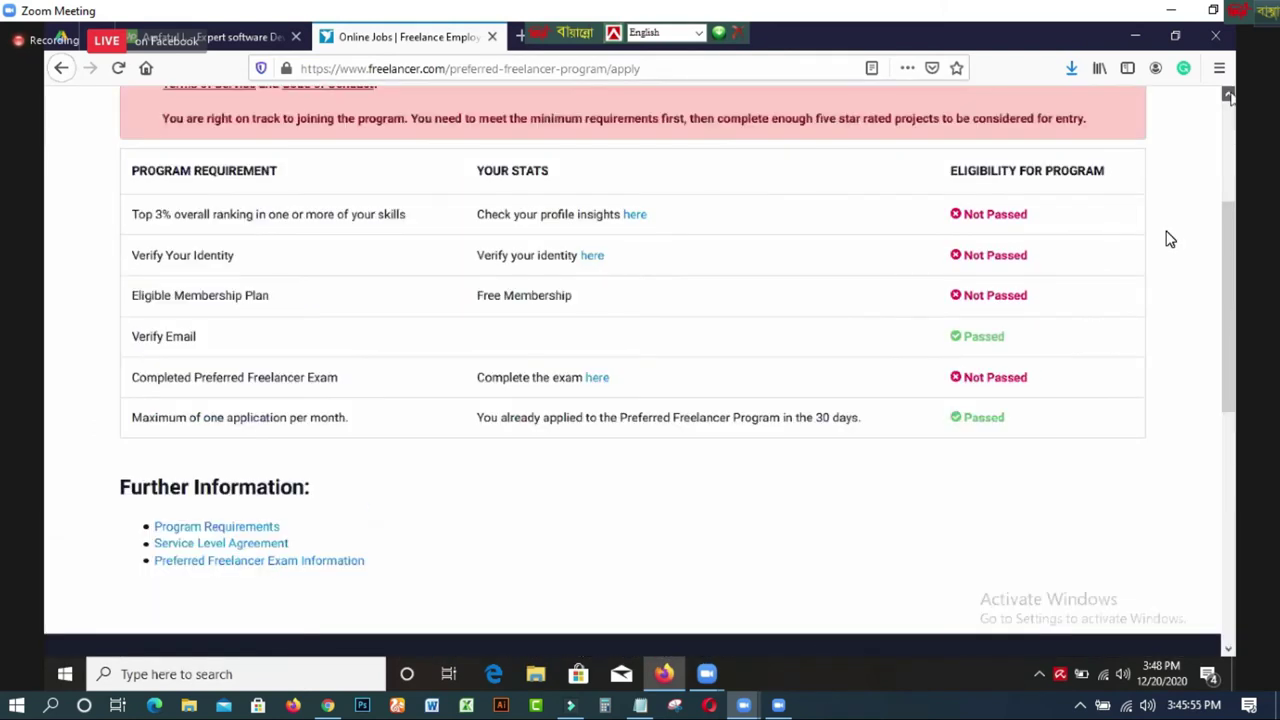
scroll(1170, 240, up, 1)
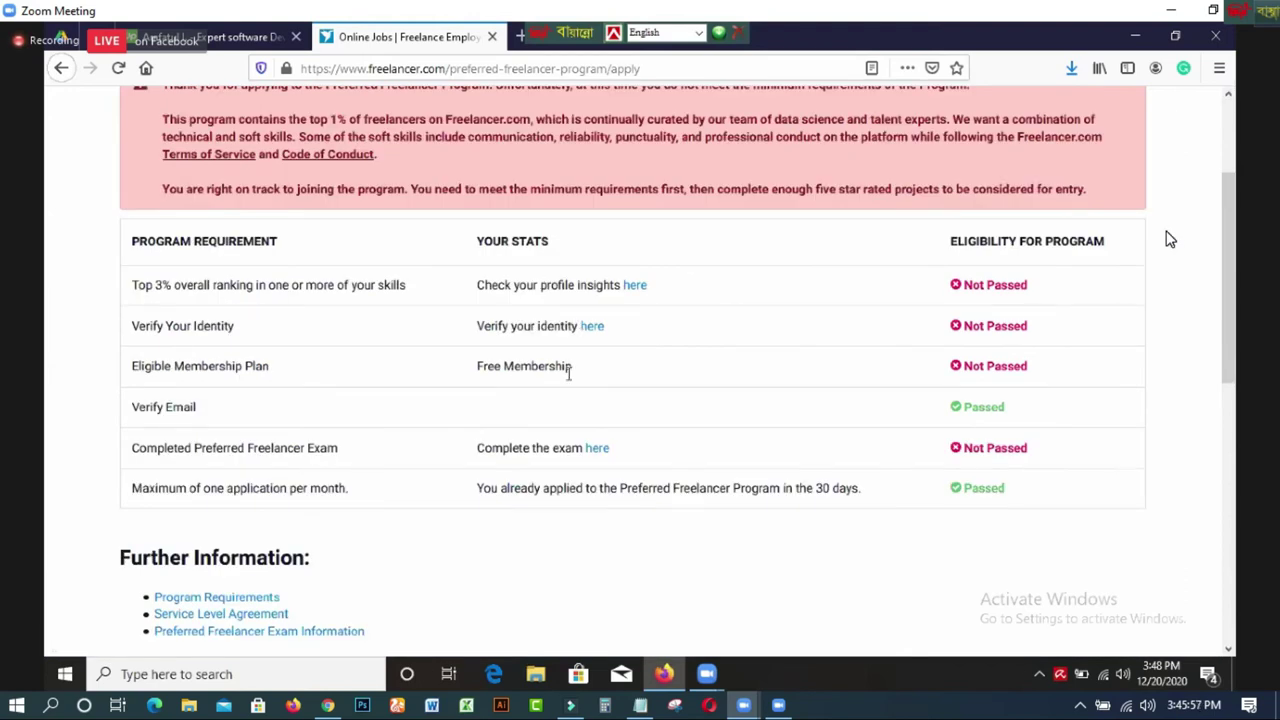
click(597, 449)
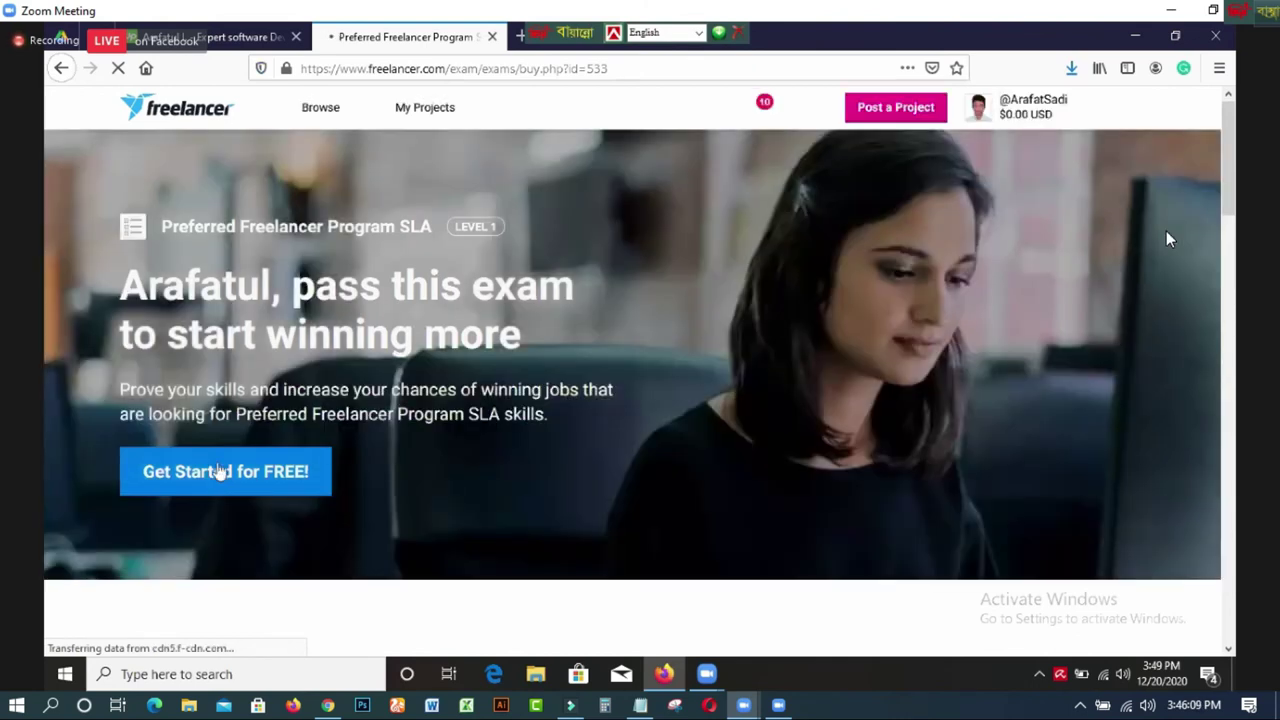
Start the SLA exam; answer that sharing contact details needs Recruiter permission, and False about profile contact details.
mouse_move(443, 89)
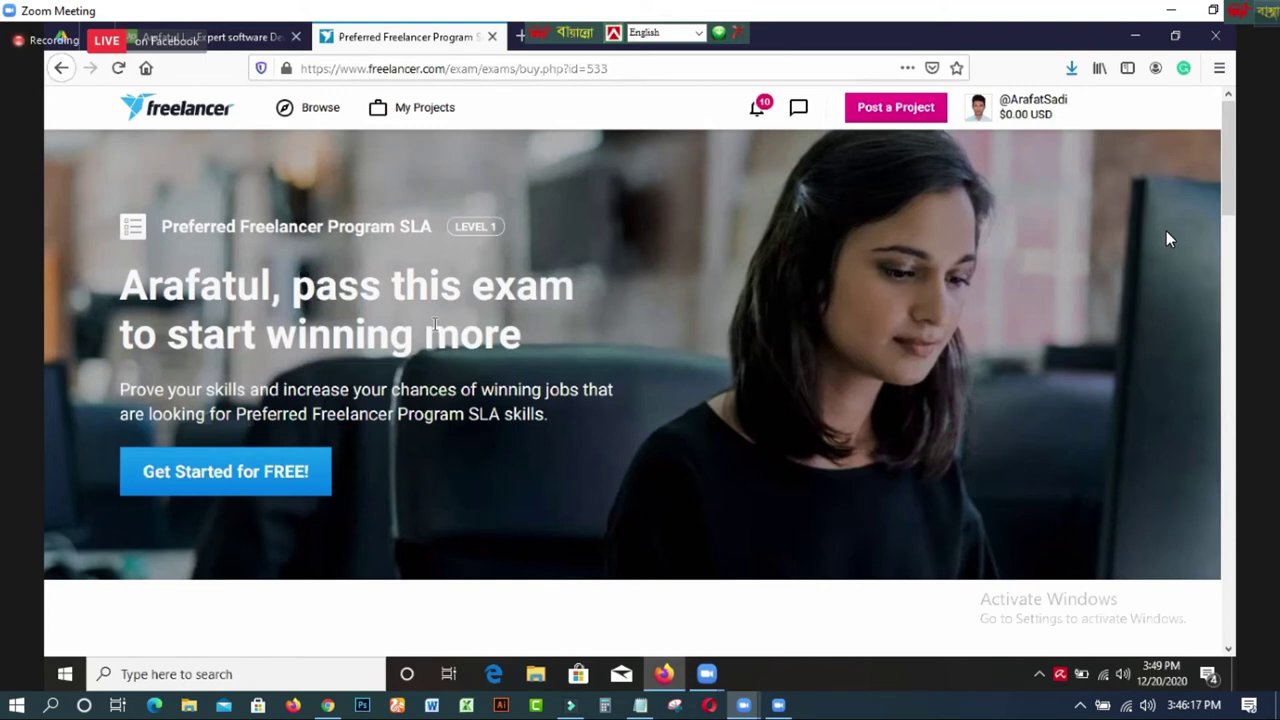
click(270, 472)
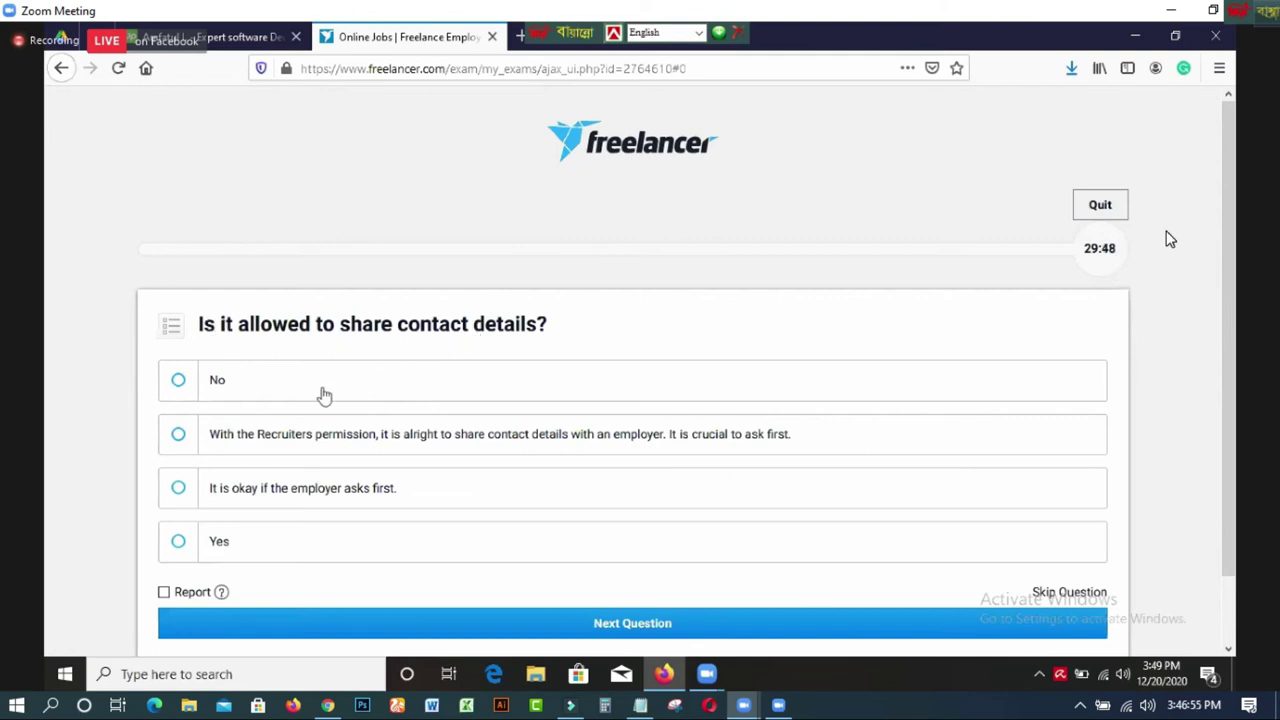
click(233, 435)
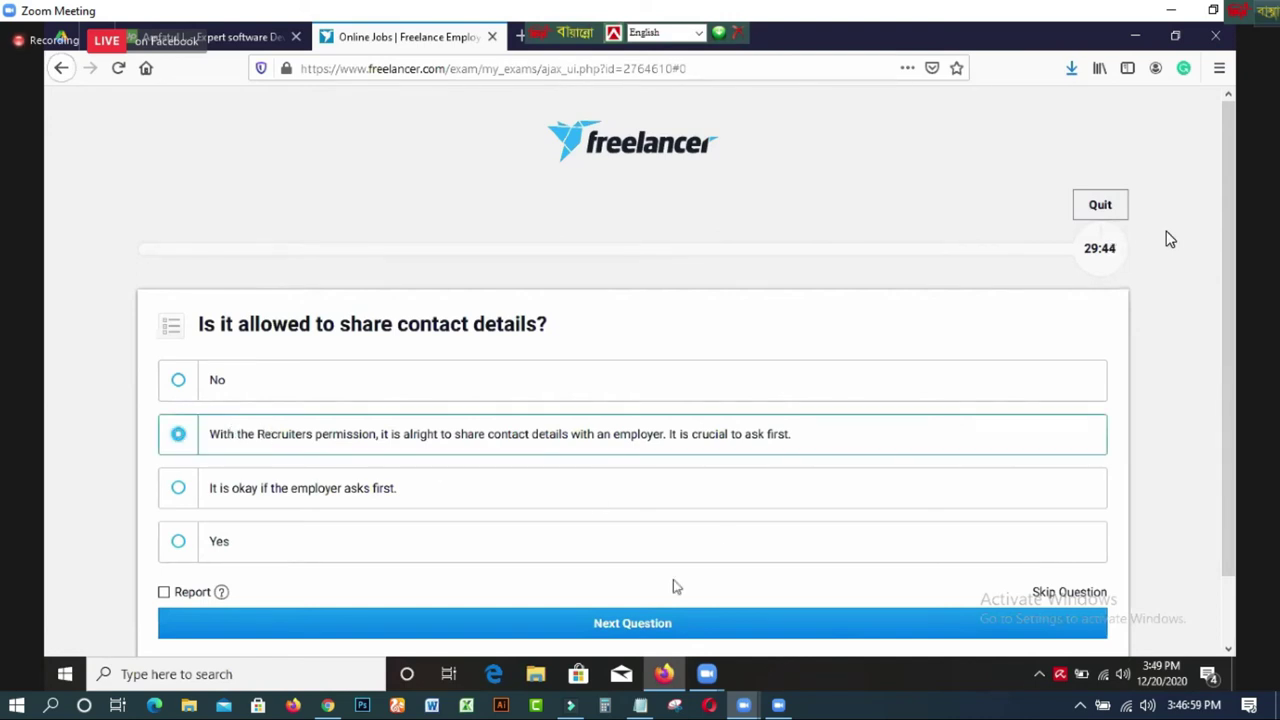
click(636, 624)
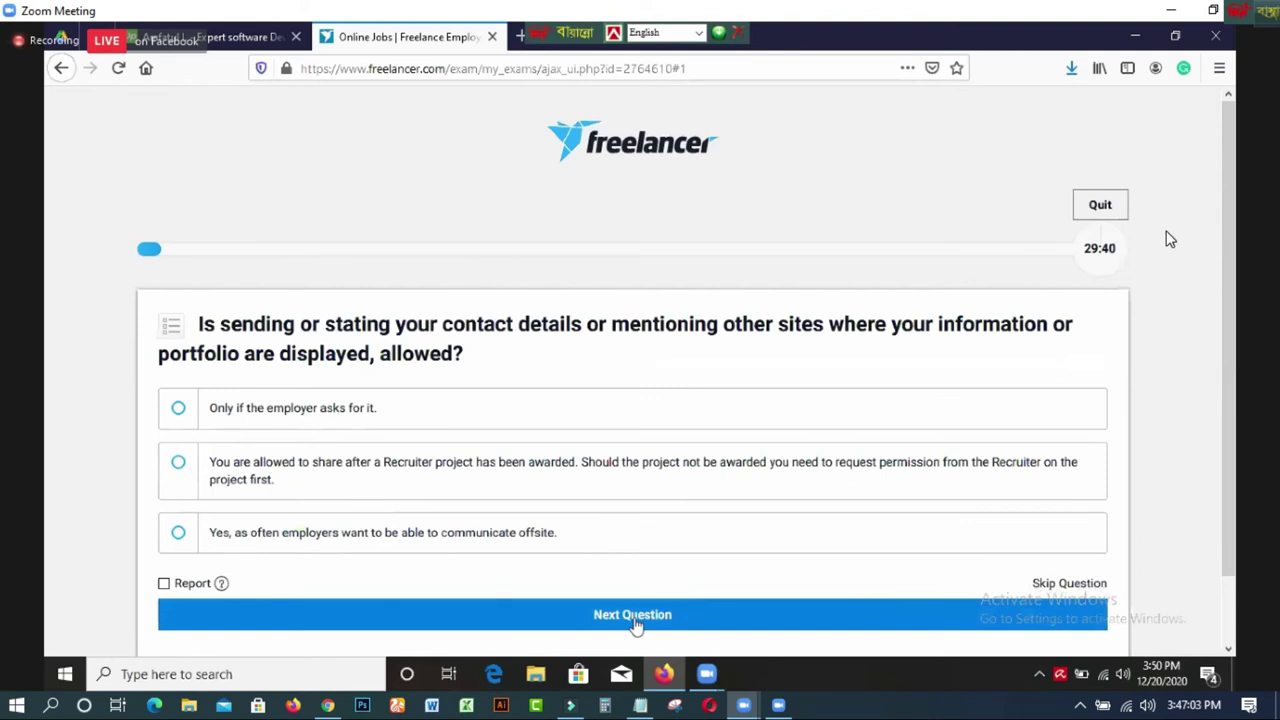
click(636, 620)
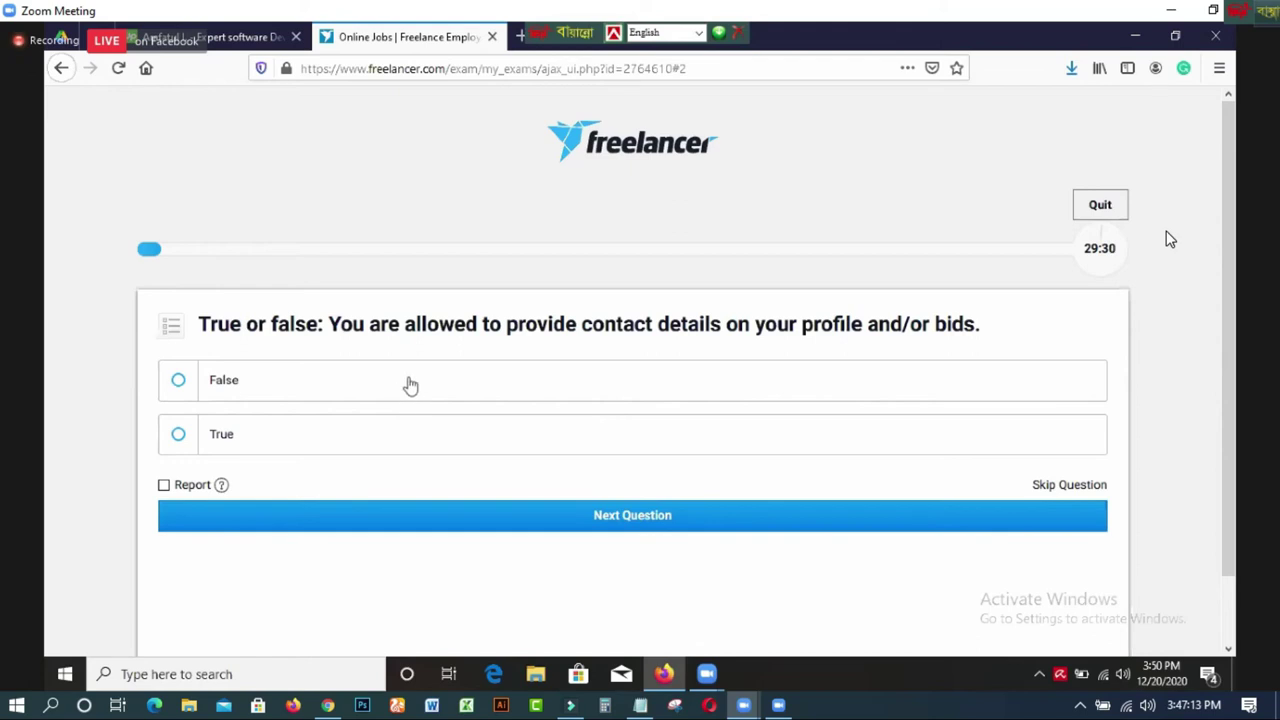
click(410, 385)
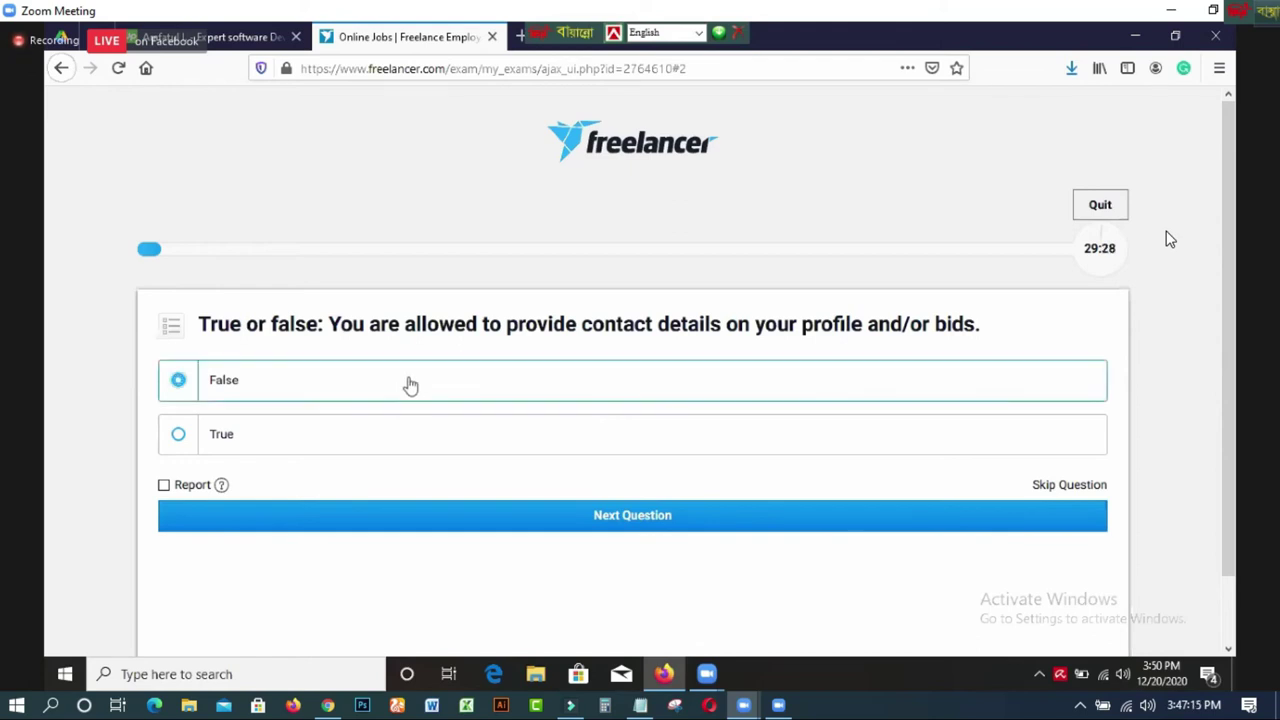
click(617, 517)
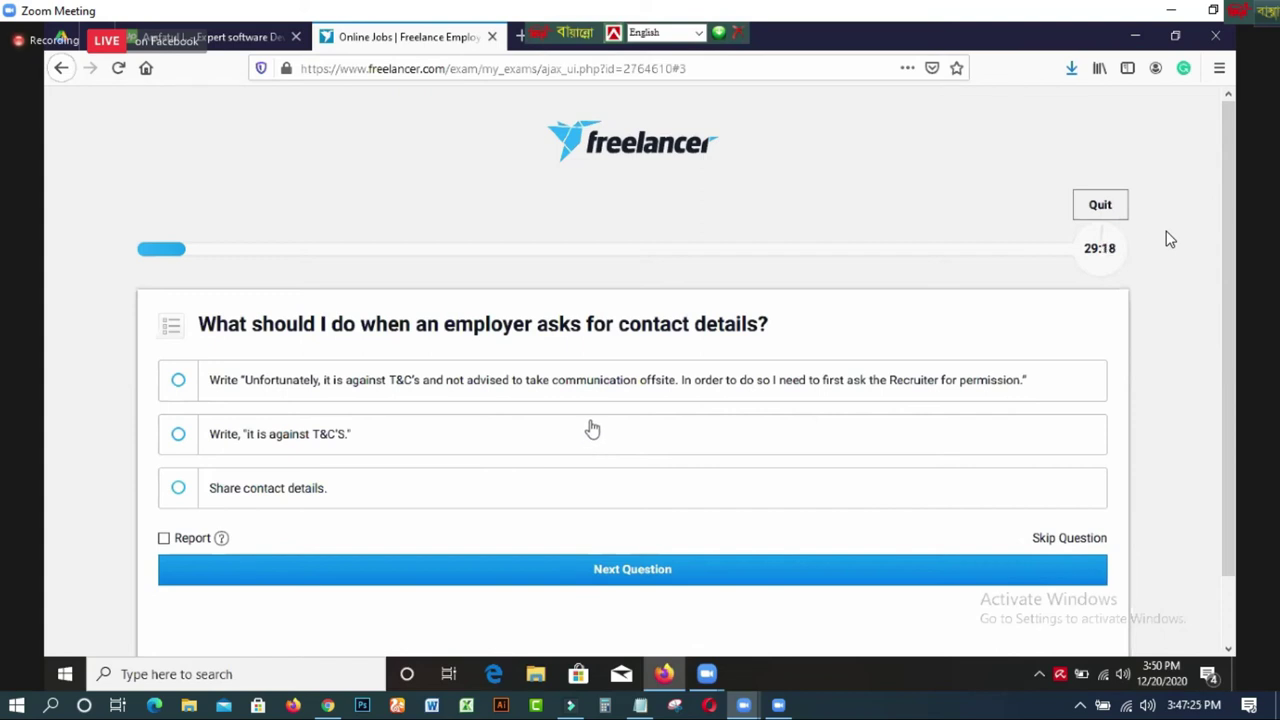
Answer the next questions: cite T&C's, keep payments onsite, seek Recruiter permission, and No to Team-viewer.
click(549, 385)
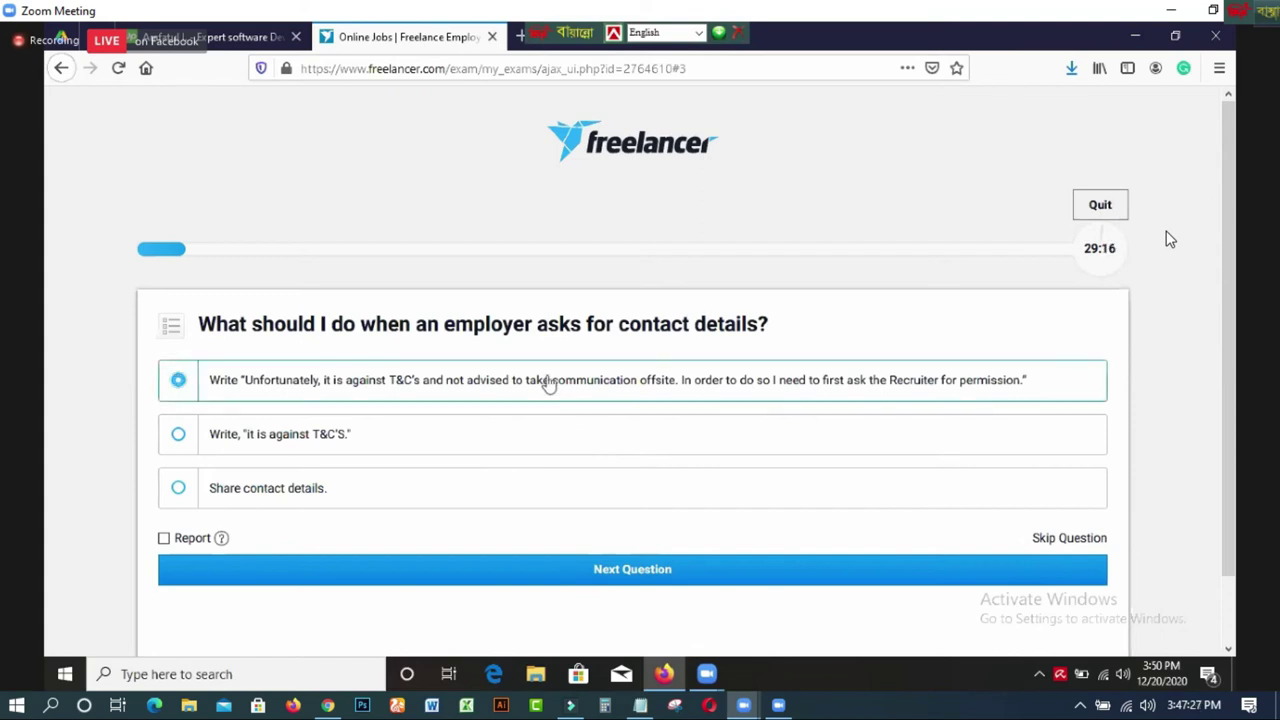
click(633, 574)
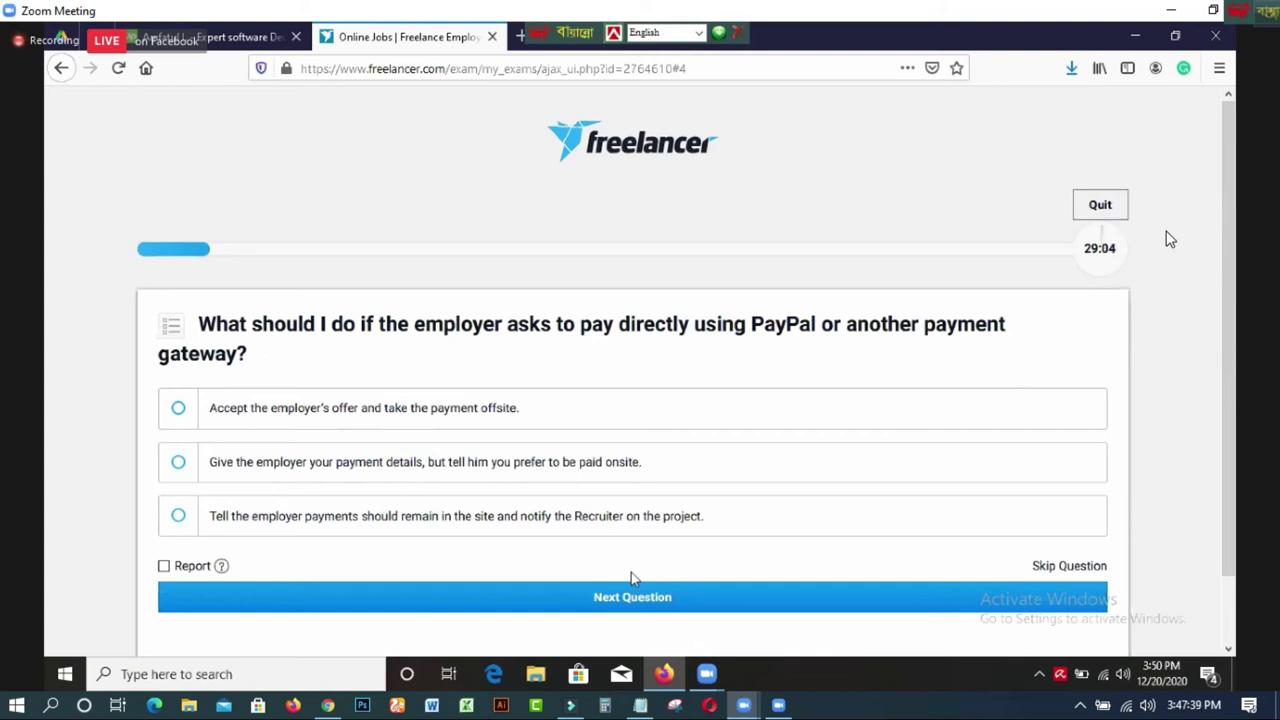
click(580, 525)
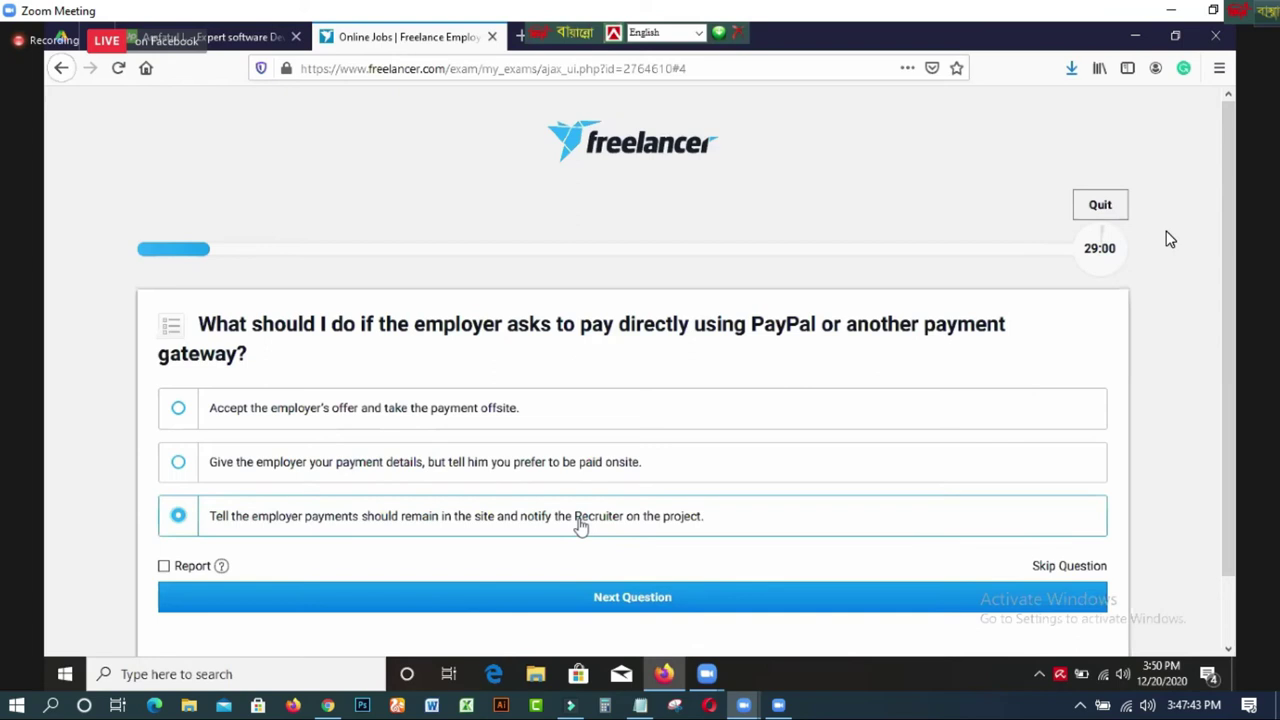
click(613, 597)
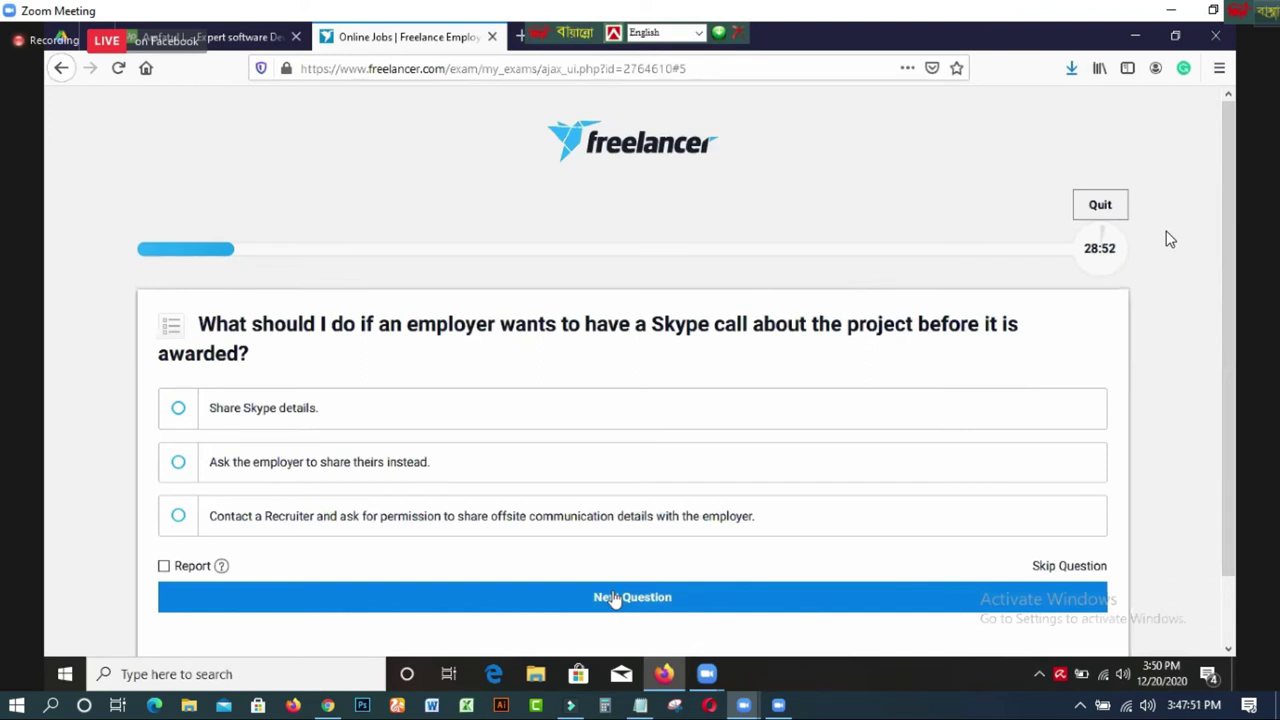
click(587, 520)
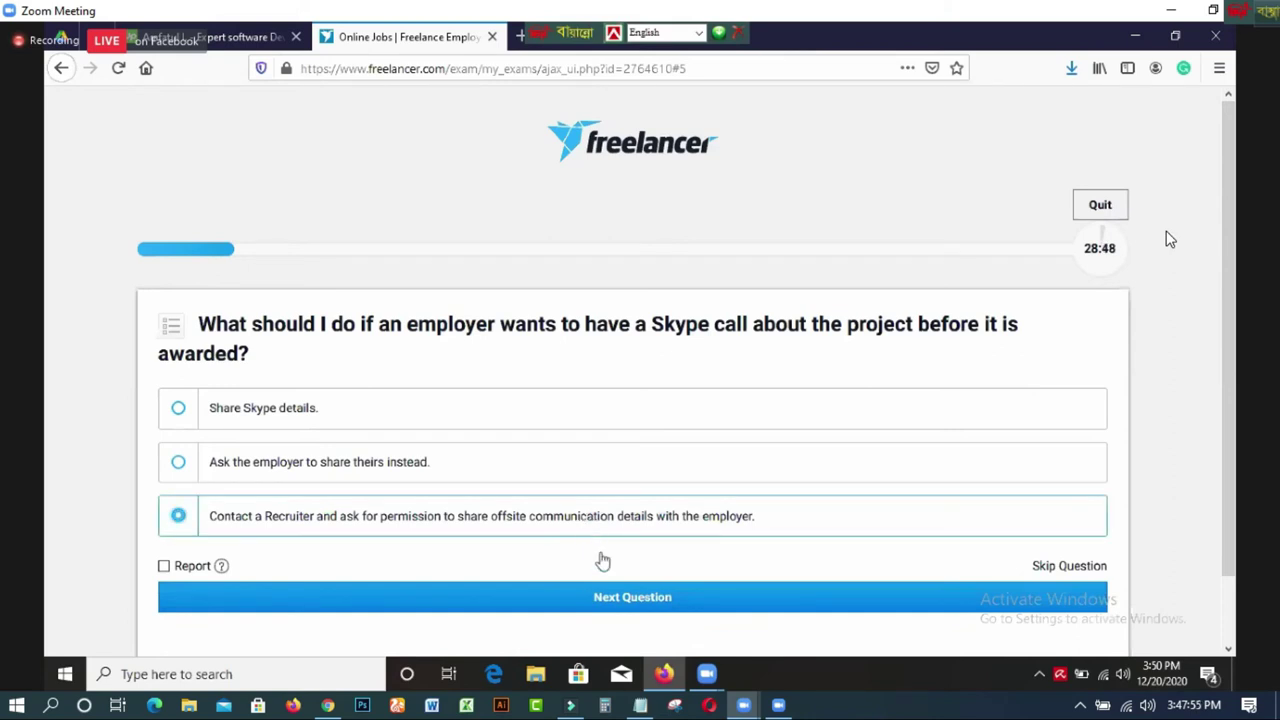
click(621, 597)
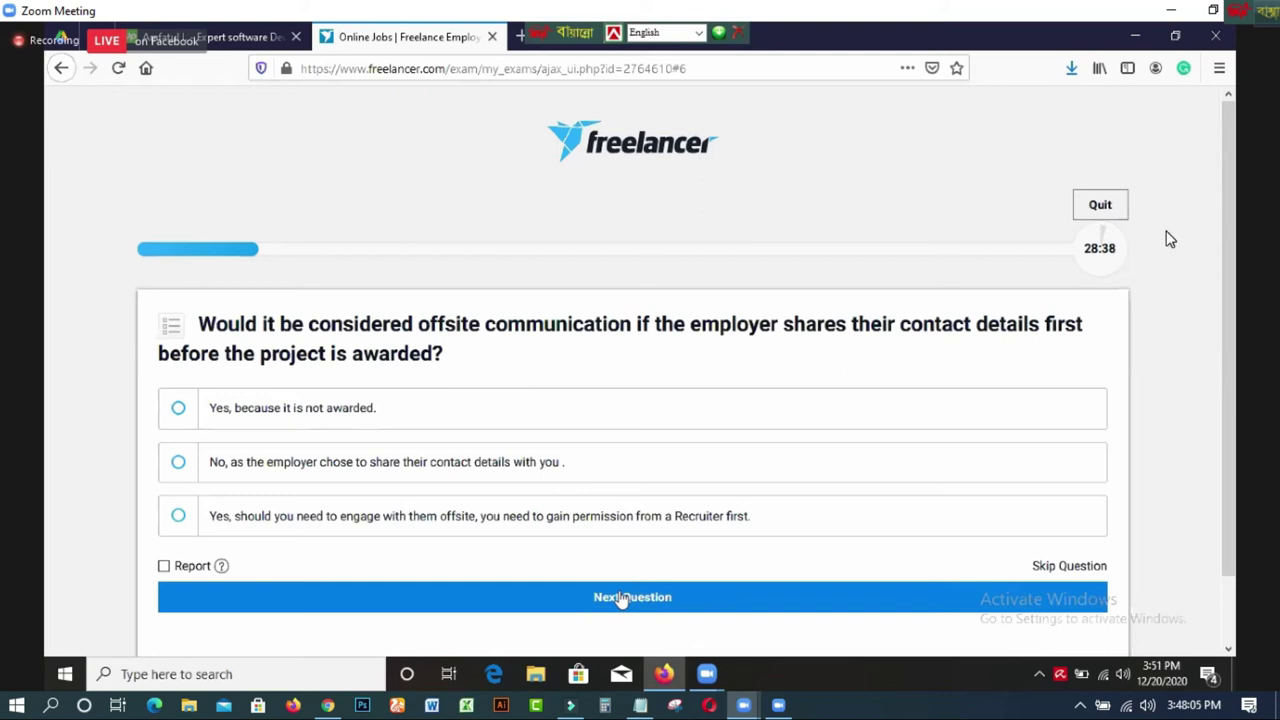
click(590, 525)
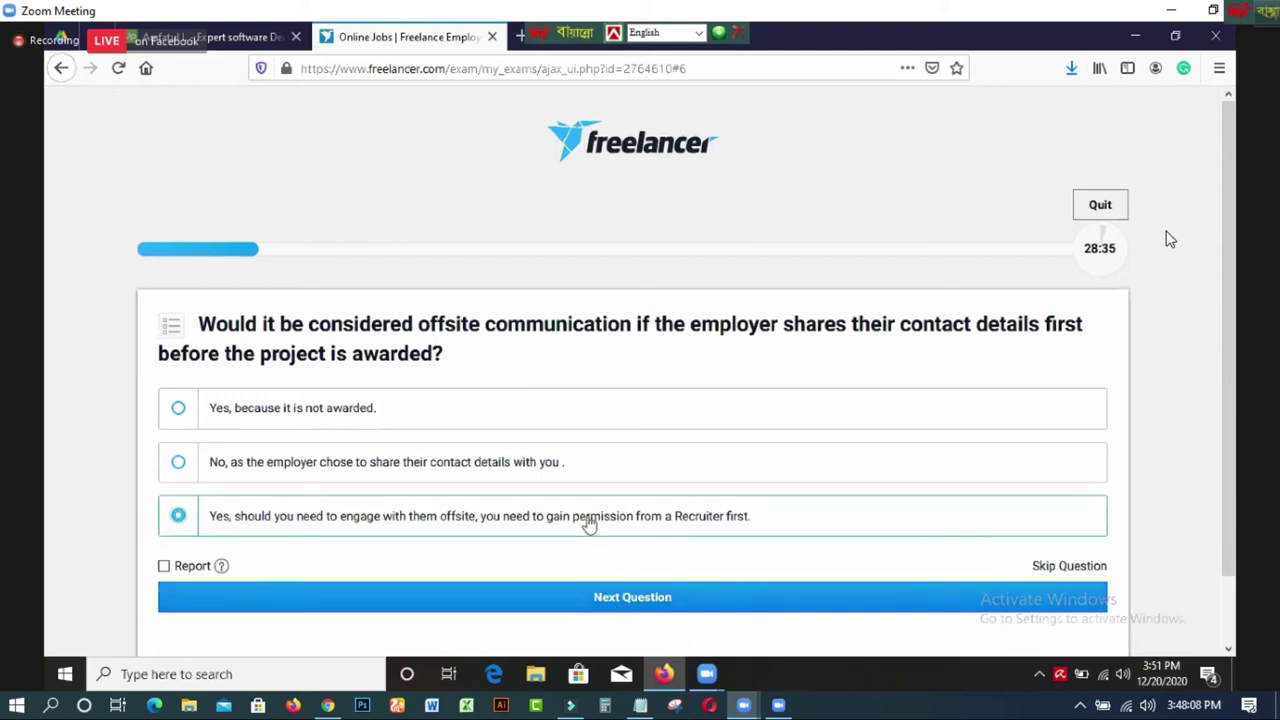
click(613, 598)
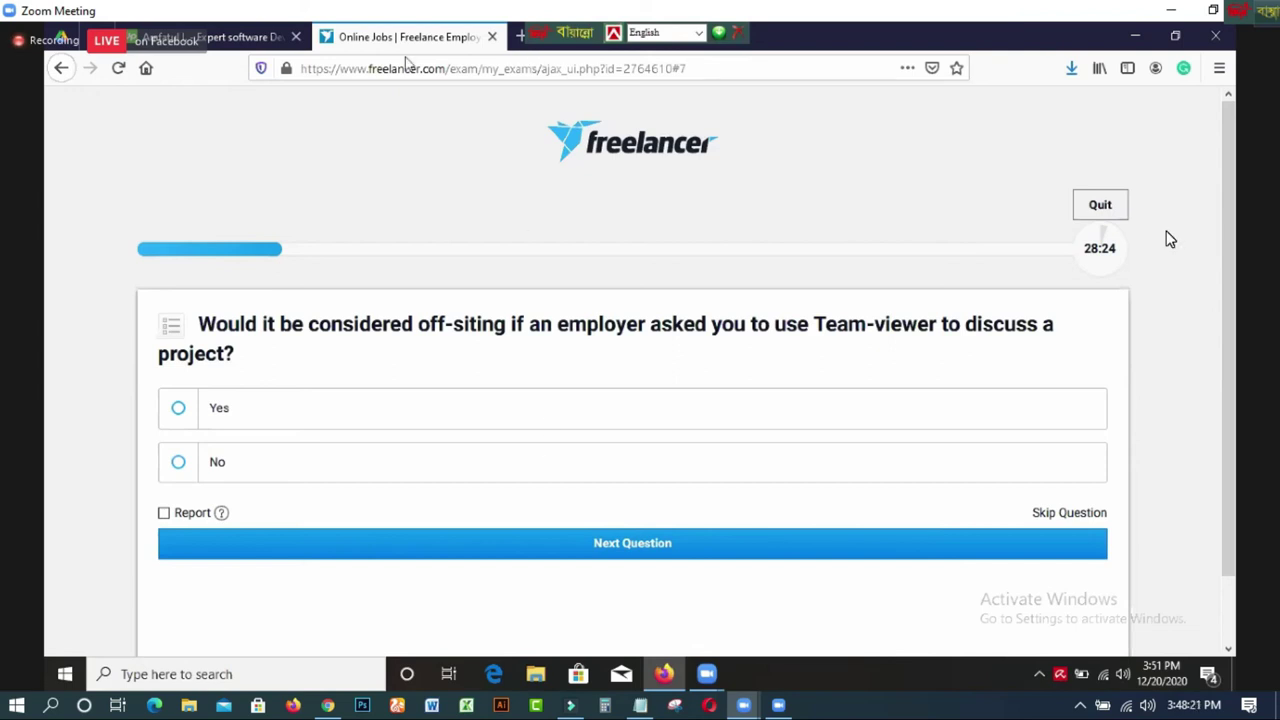
click(588, 472)
click(629, 549)
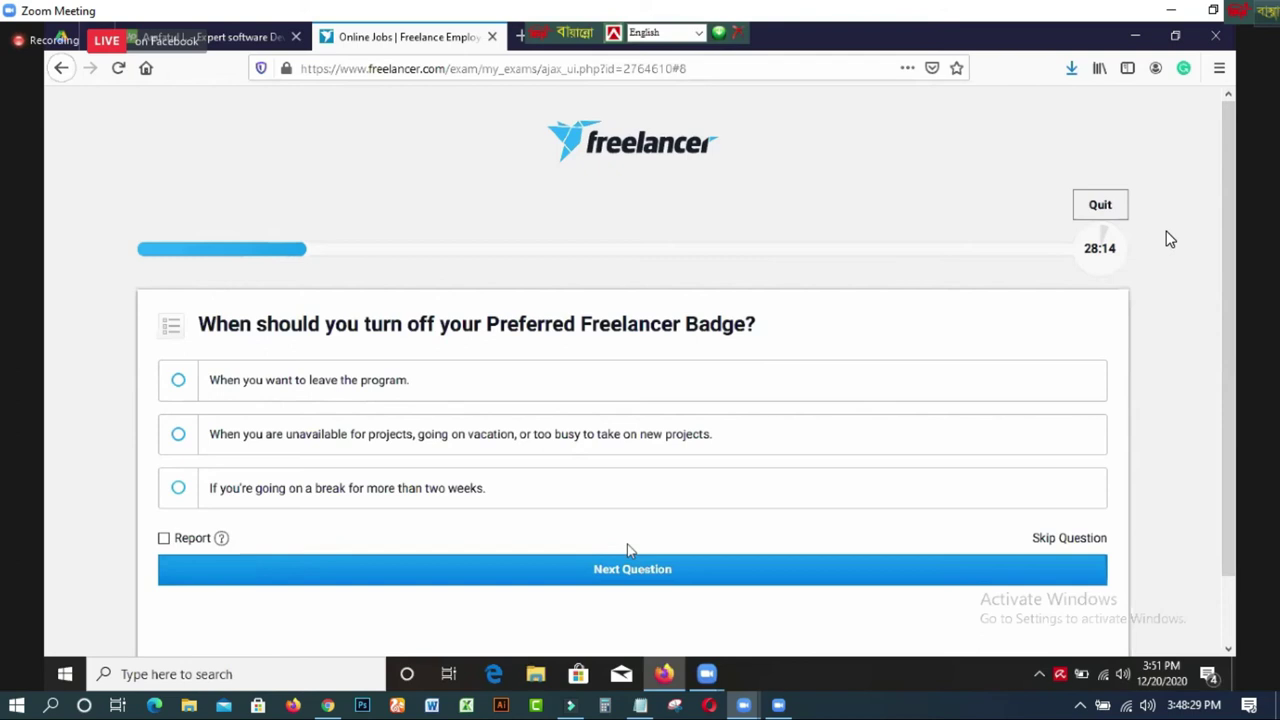
Answer: turn off badge when unavailable, Settings > Account, Yes to Recruiter fee, penalised, short introduction message.
click(566, 443)
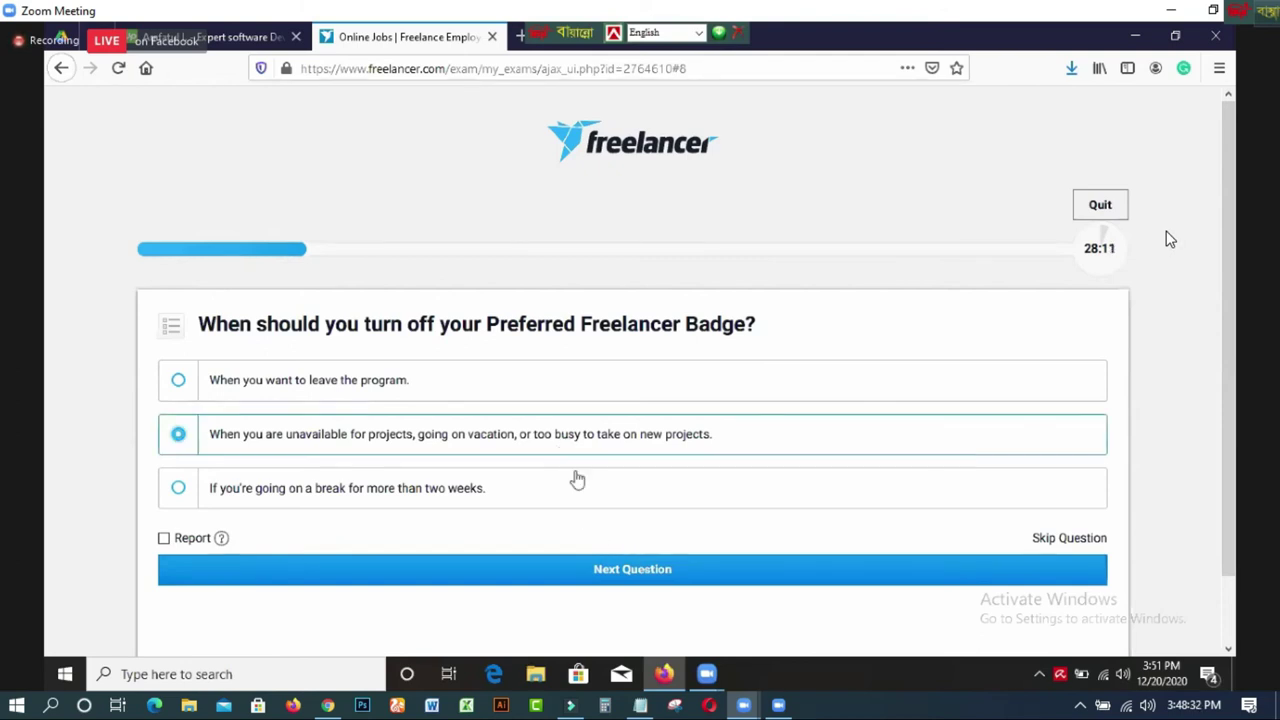
click(628, 572)
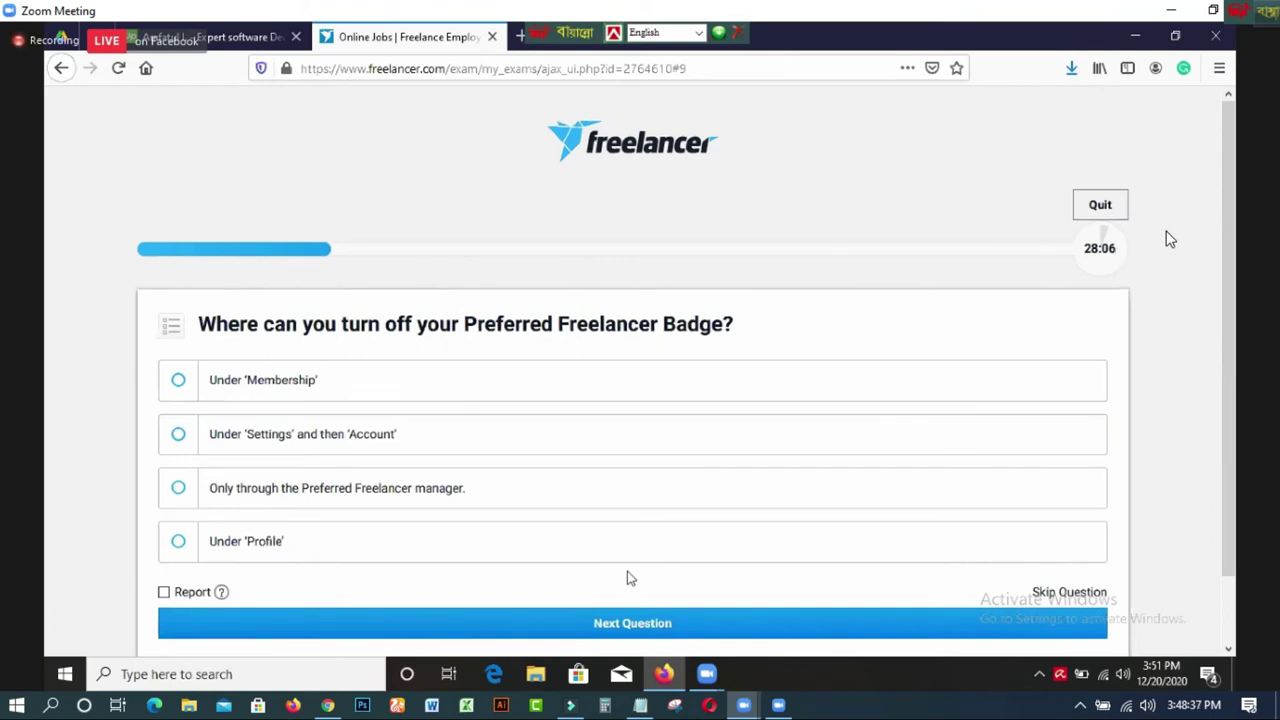
click(520, 431)
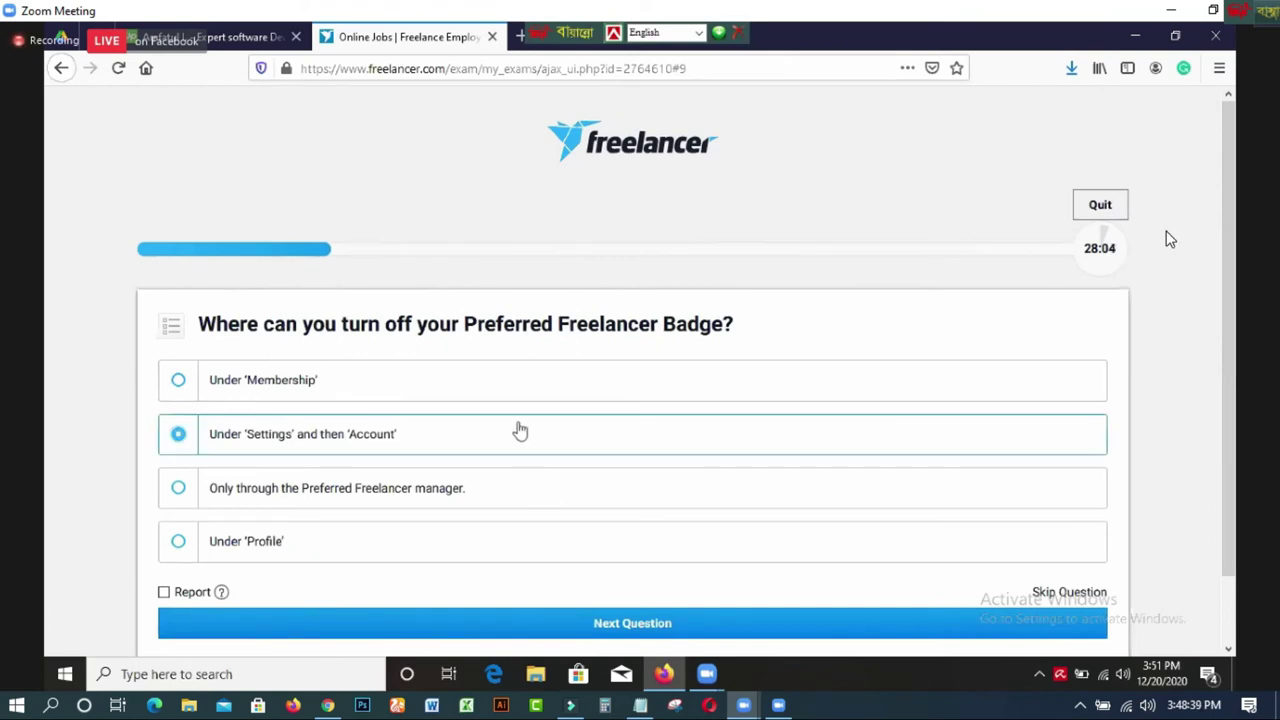
click(627, 625)
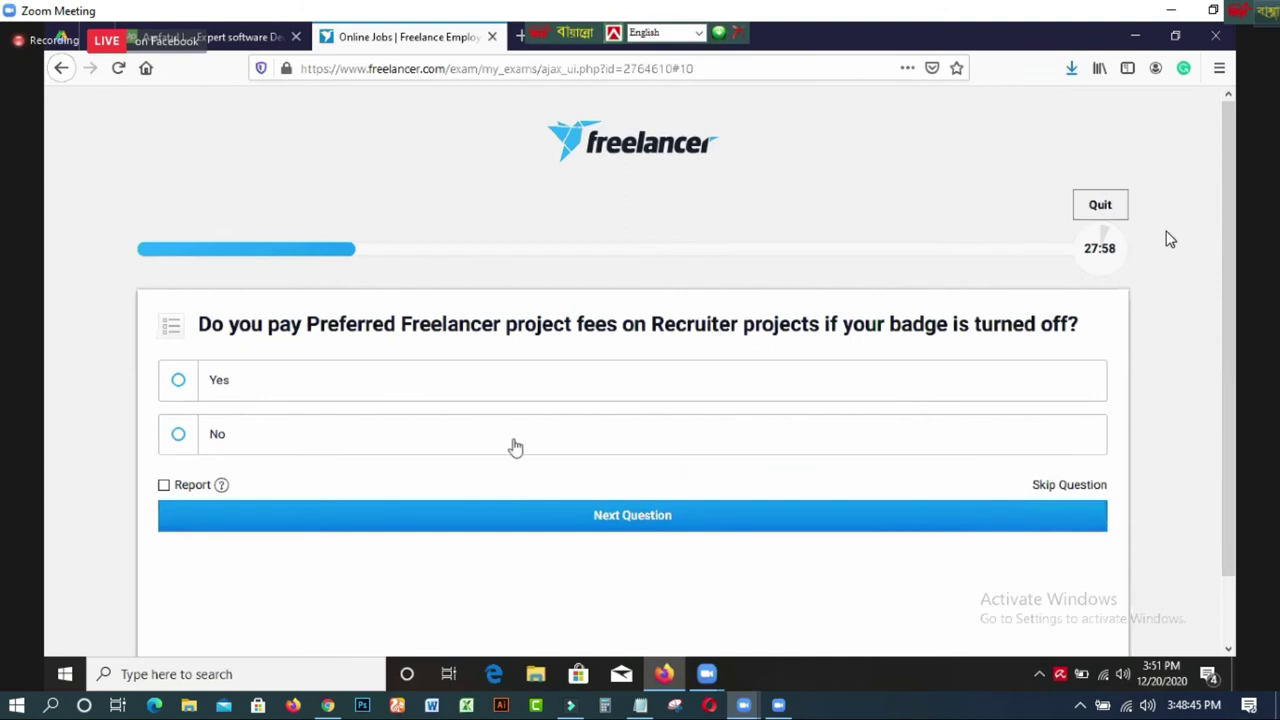
click(508, 394)
click(630, 518)
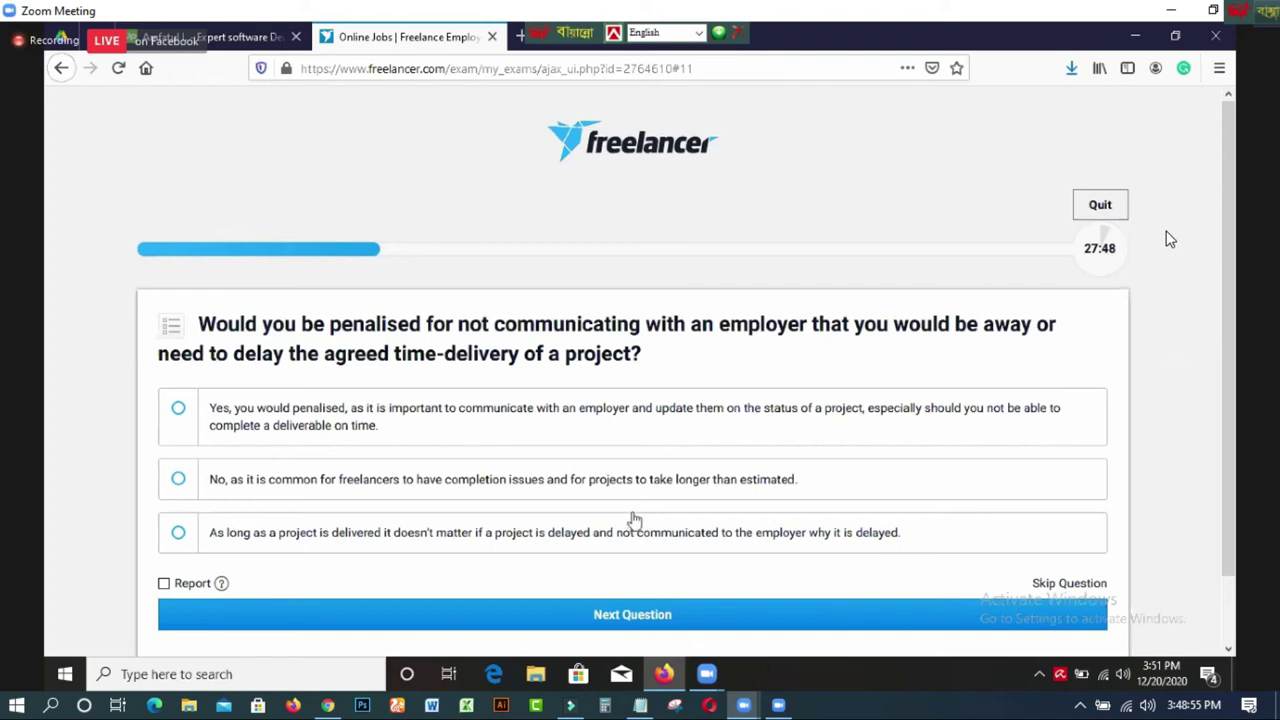
click(610, 425)
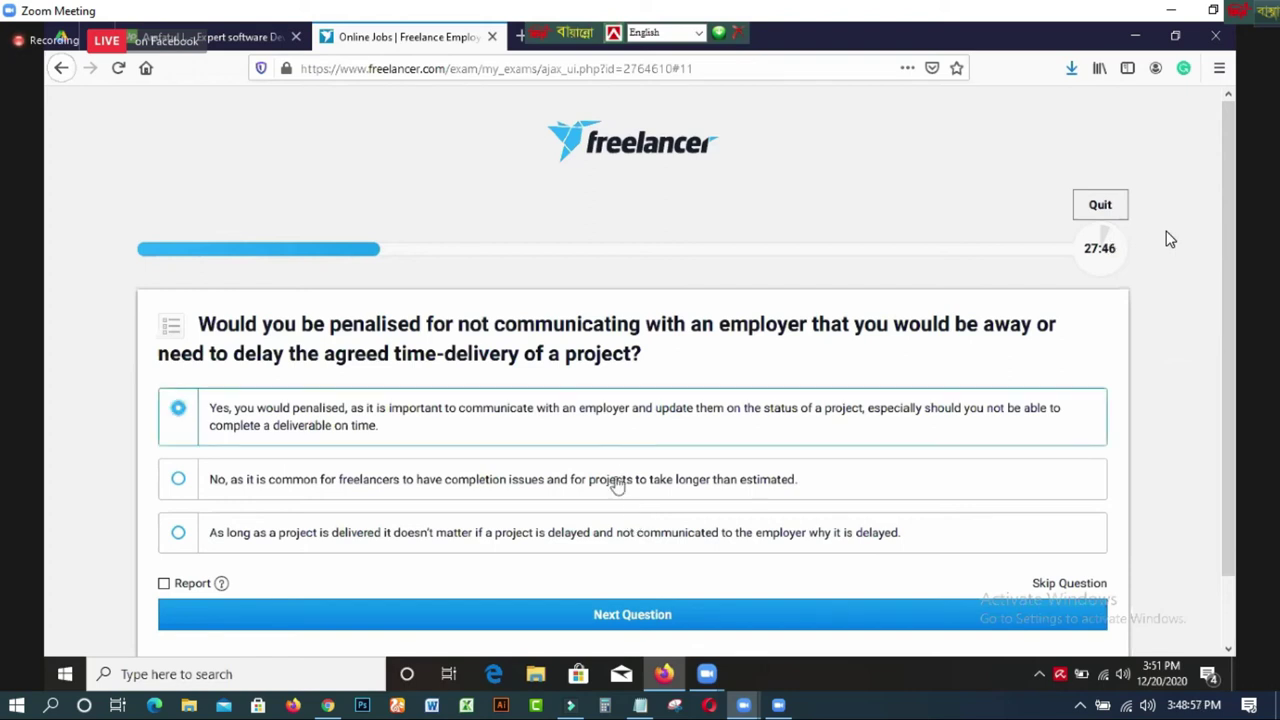
click(632, 615)
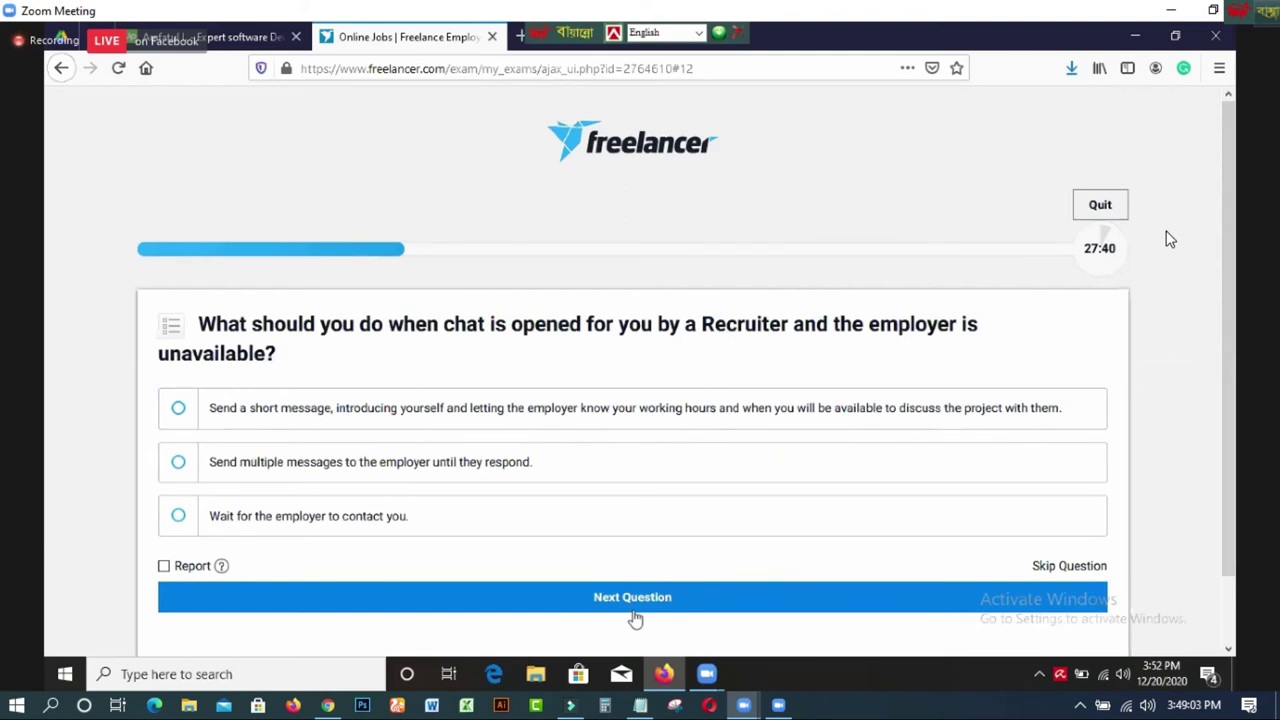
click(566, 415)
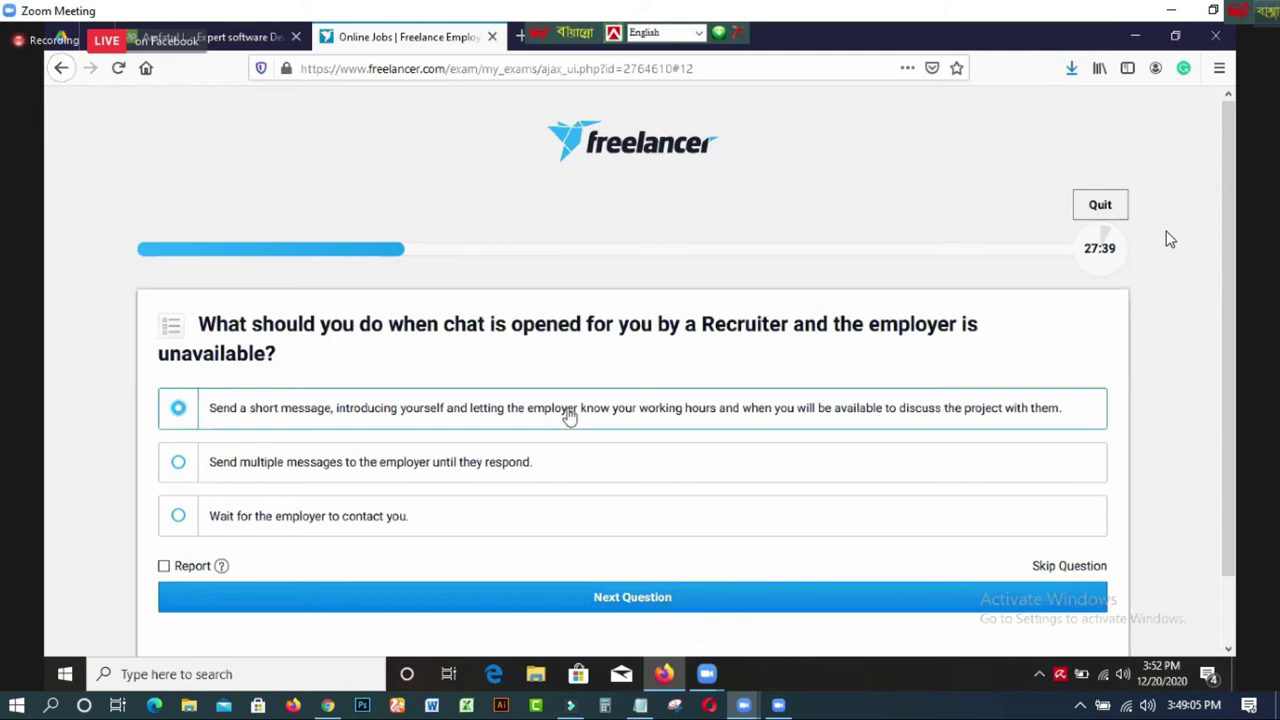
click(620, 597)
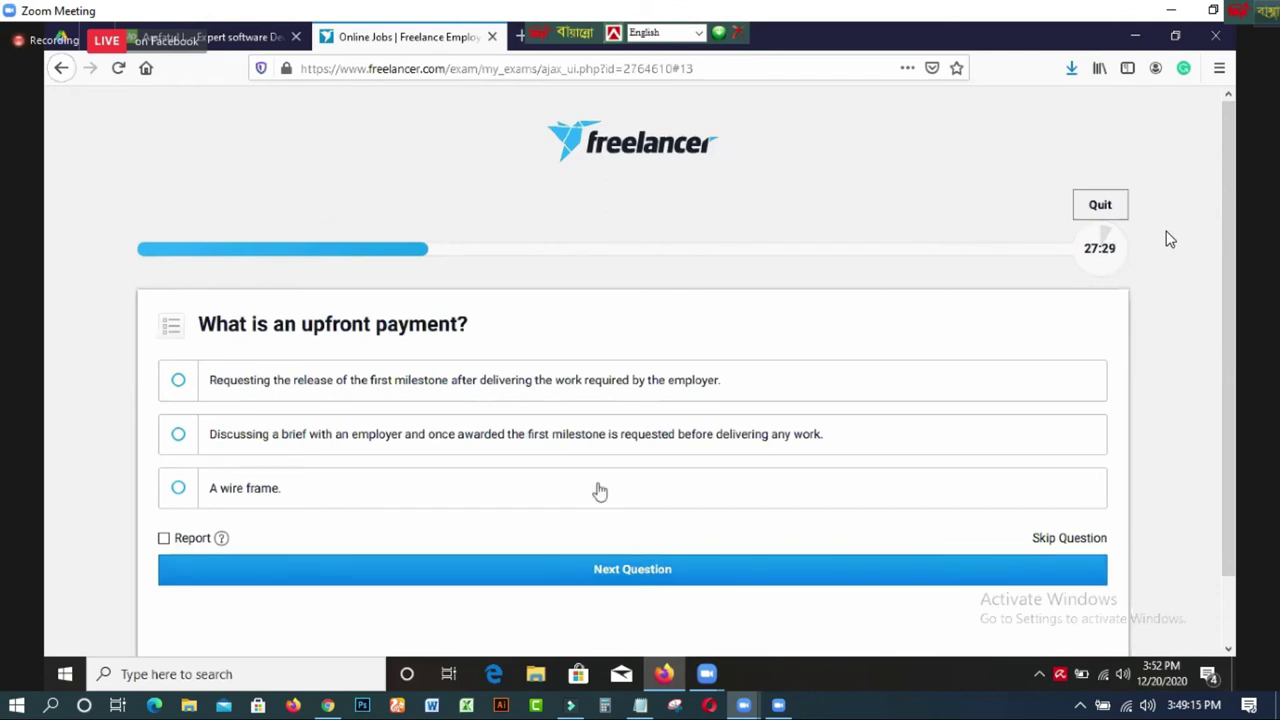
Answer: discussing-a-brief definition, withdrawals frozen, No to research milestone, purchase in first milestone, upfront payment.
click(597, 448)
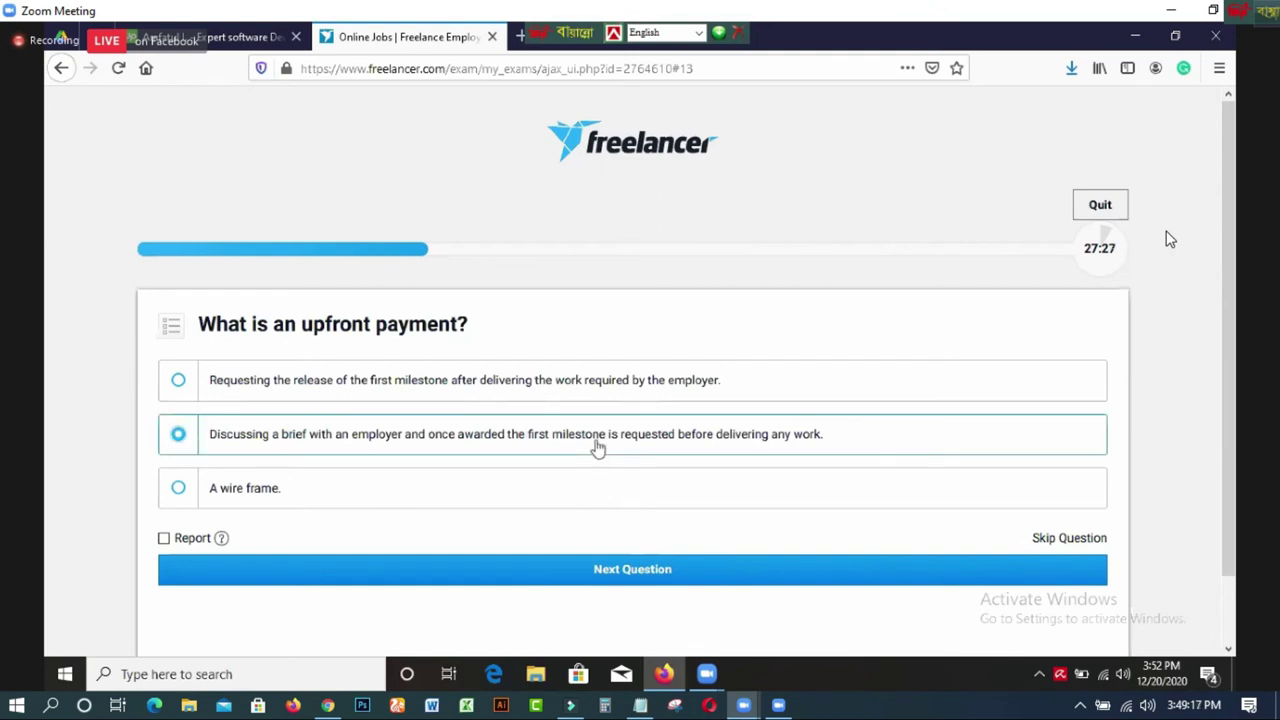
click(619, 569)
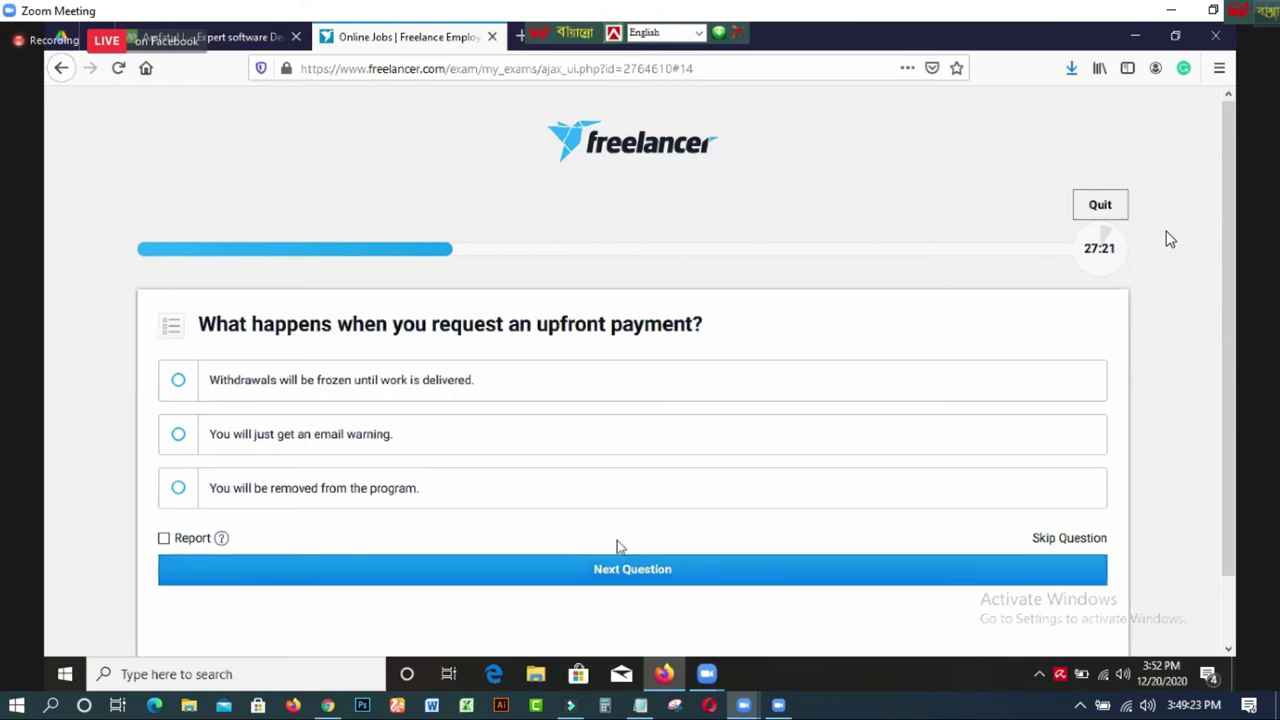
click(572, 396)
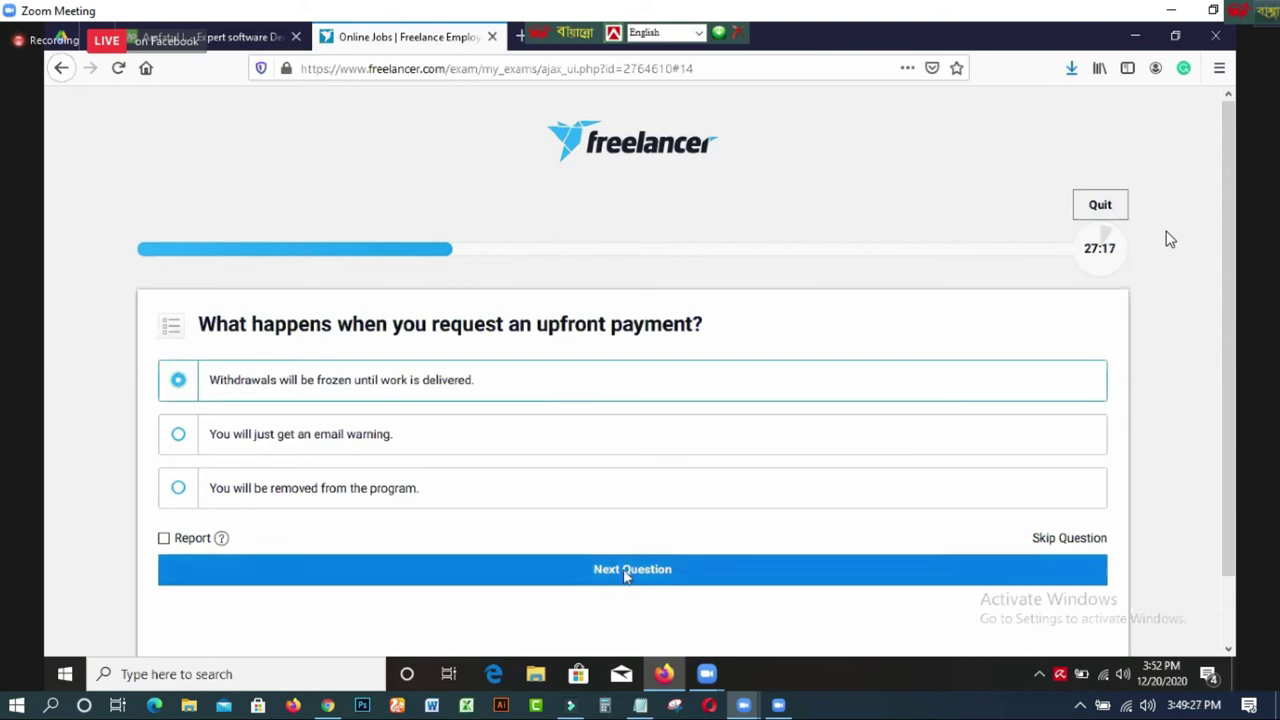
click(627, 572)
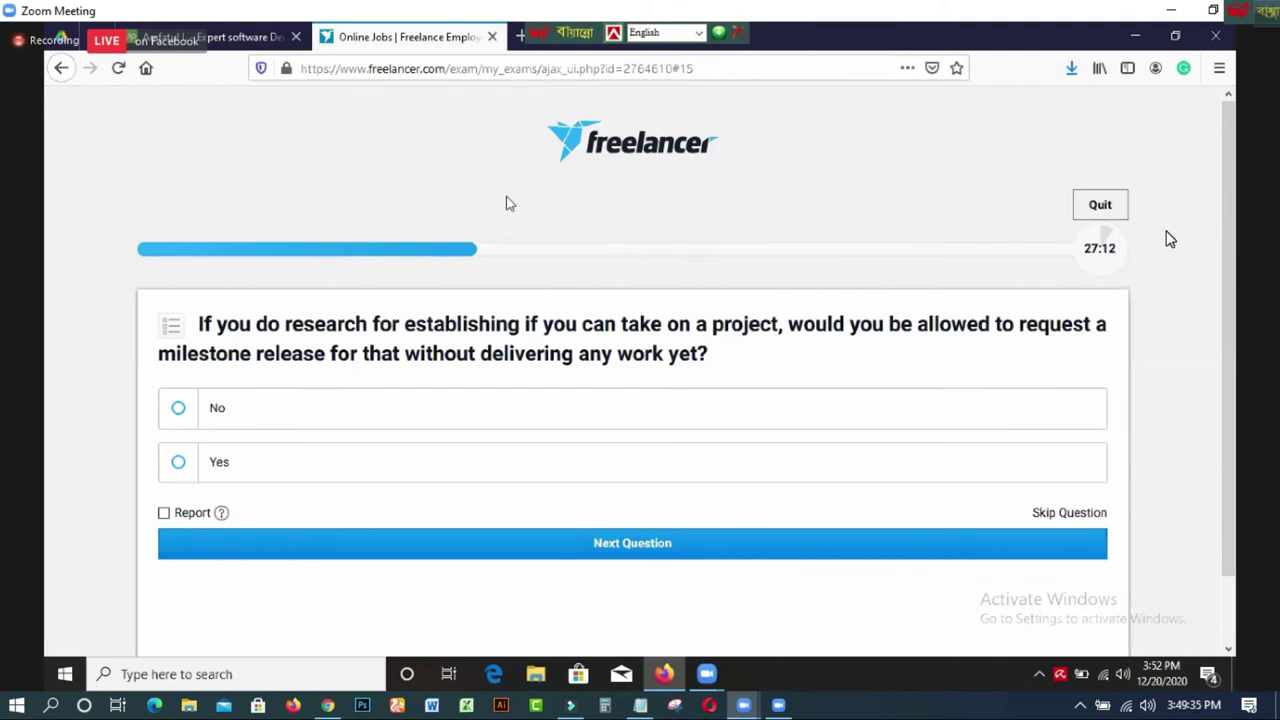
click(583, 420)
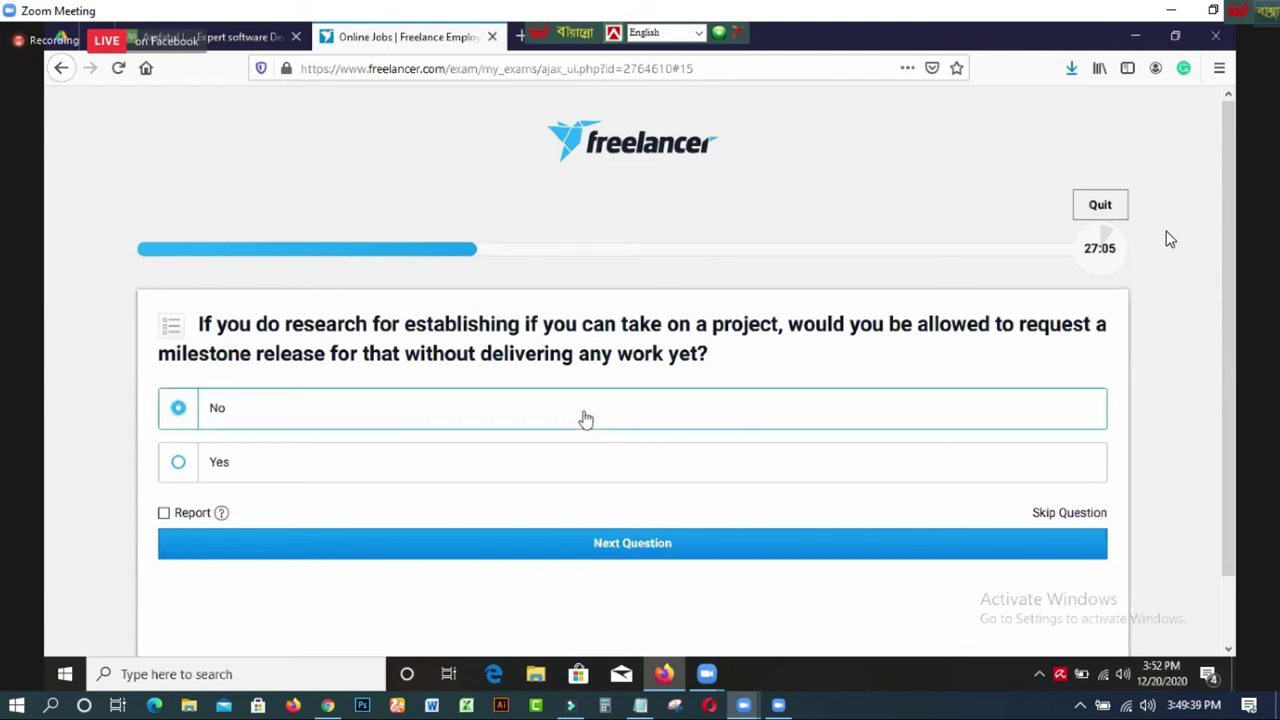
click(614, 558)
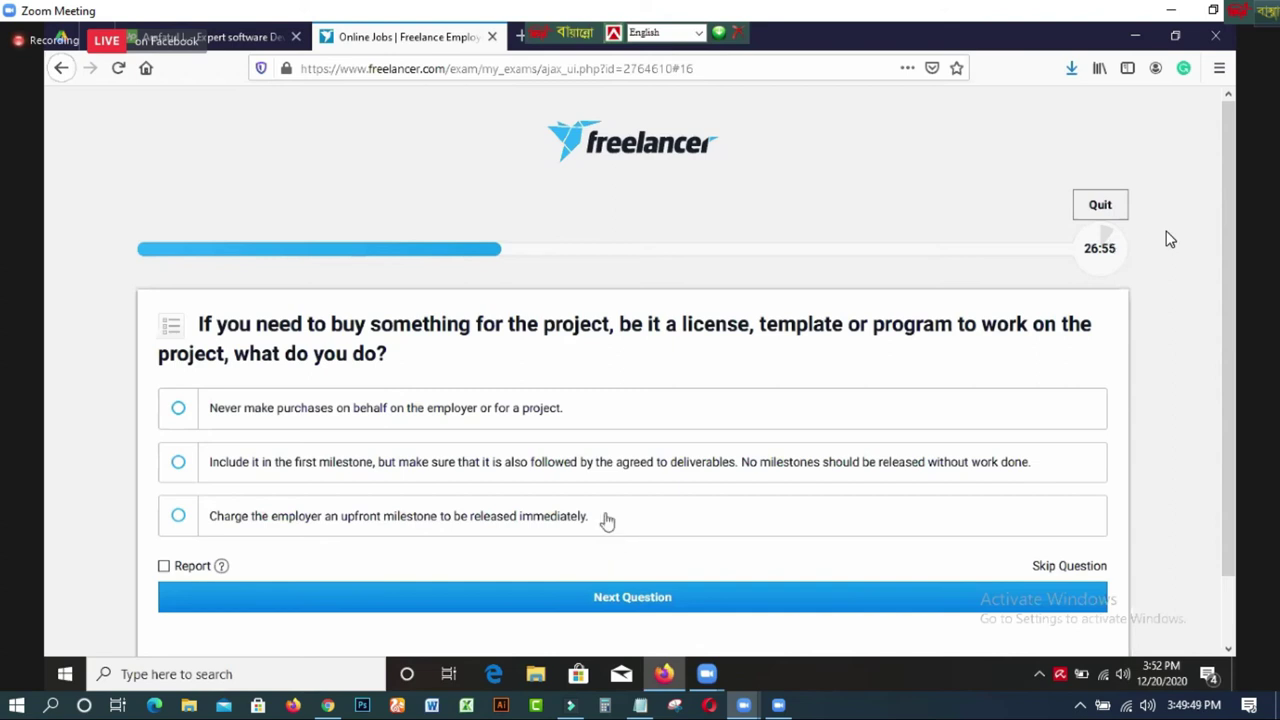
click(594, 464)
click(627, 598)
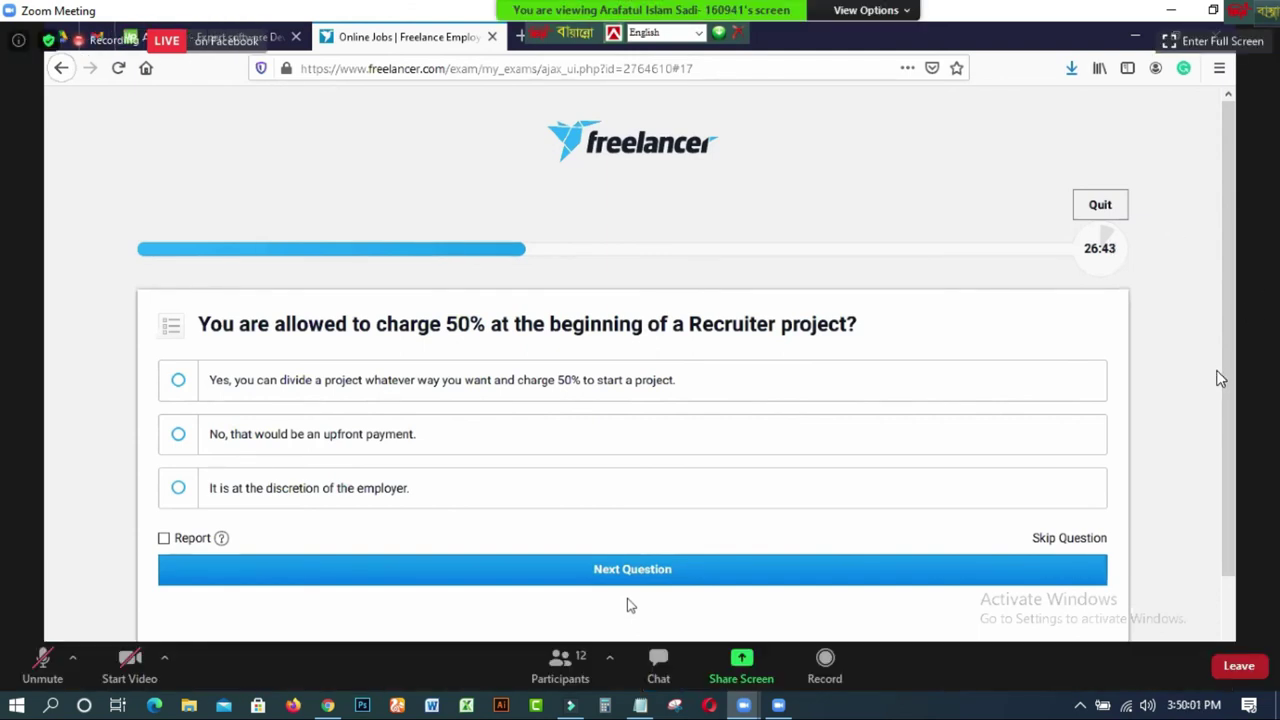
click(528, 434)
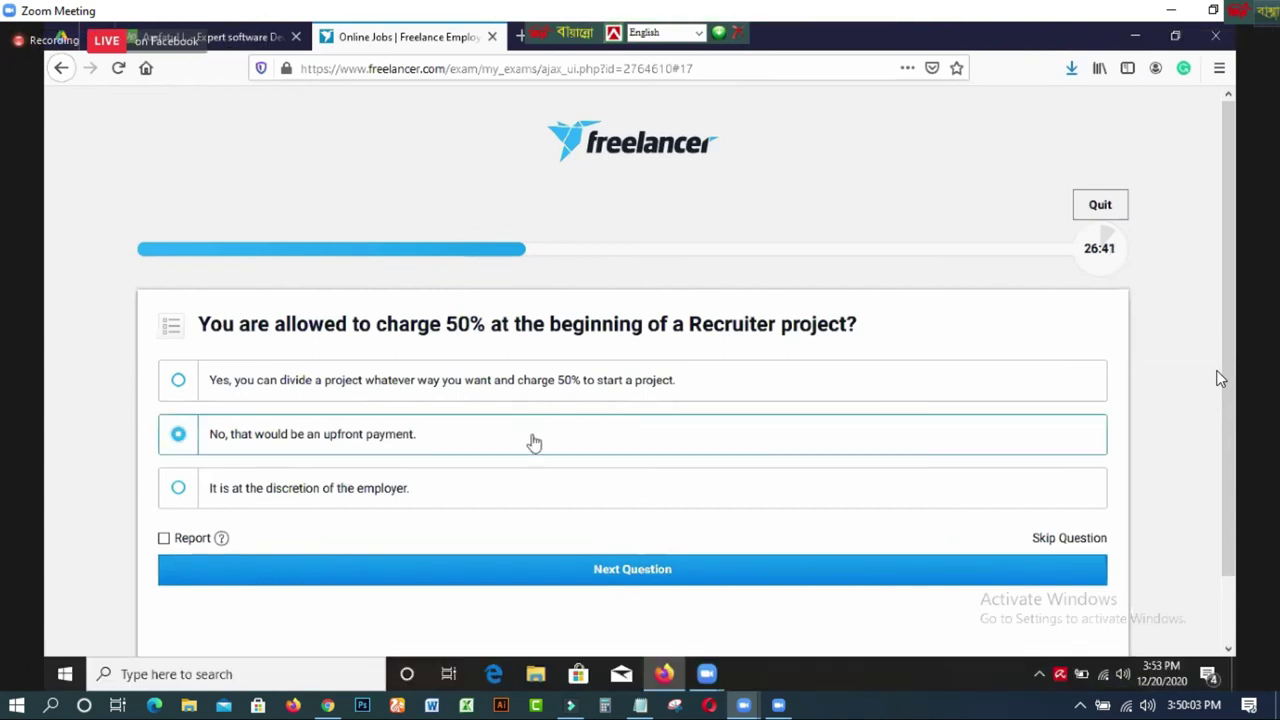
click(626, 572)
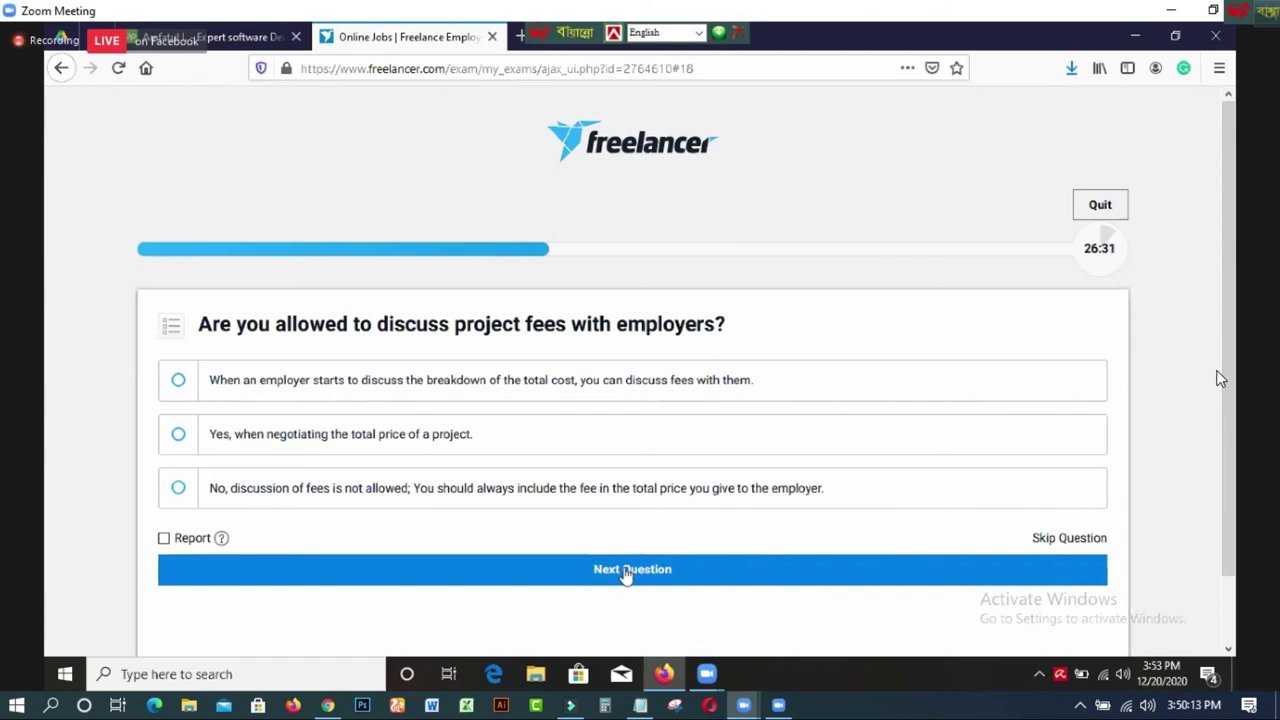
Answer: fee discussion not allowed, notify Recruiter with project ID, pay 30% or removal, reviews after completion.
click(597, 497)
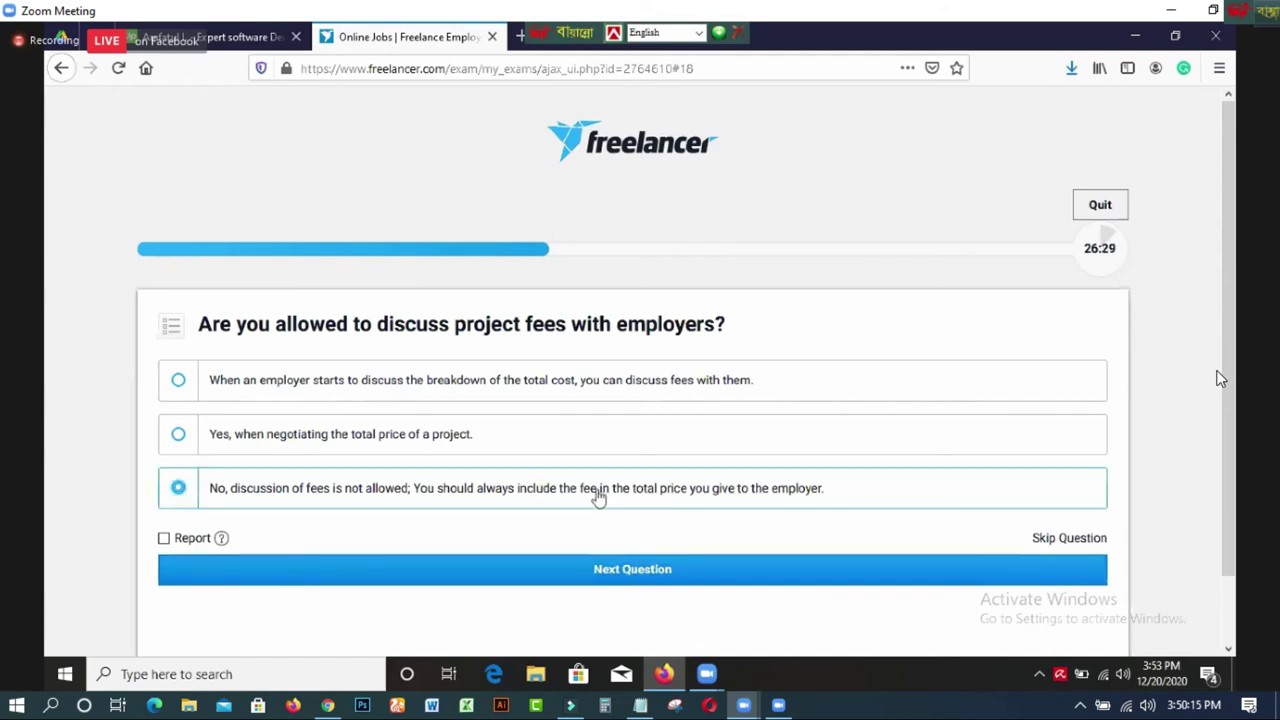
click(614, 574)
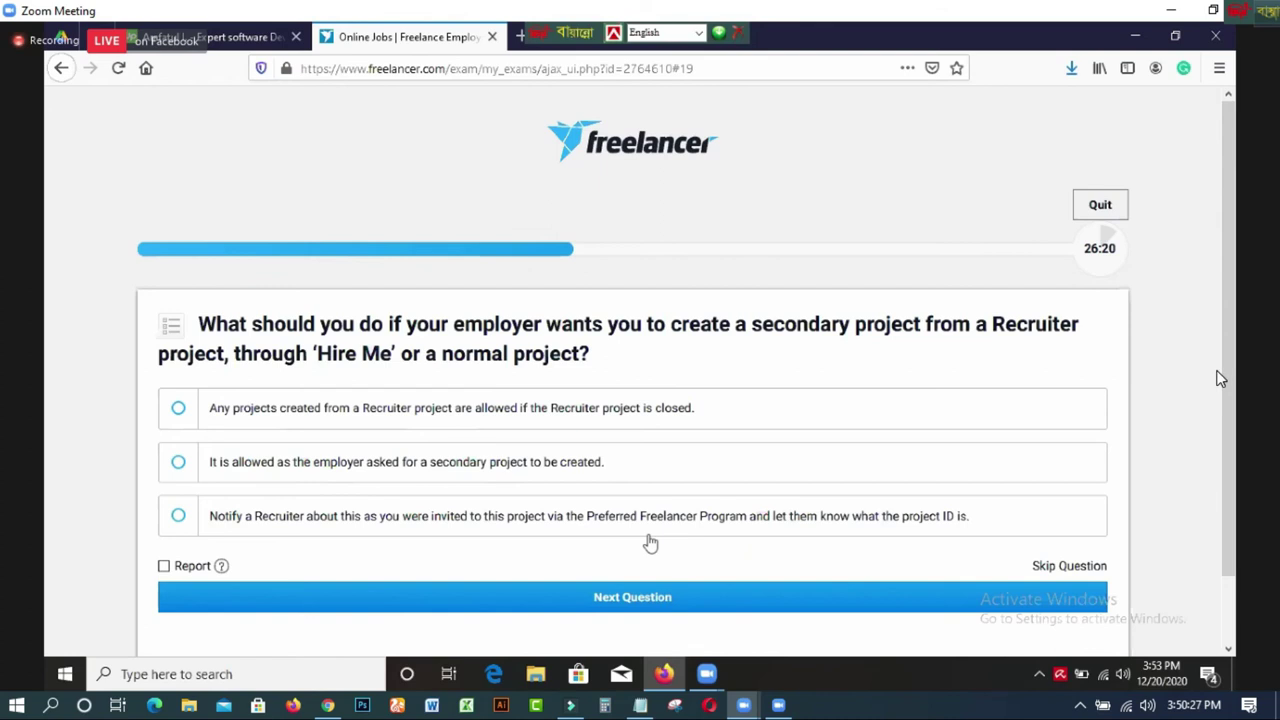
click(648, 522)
click(622, 601)
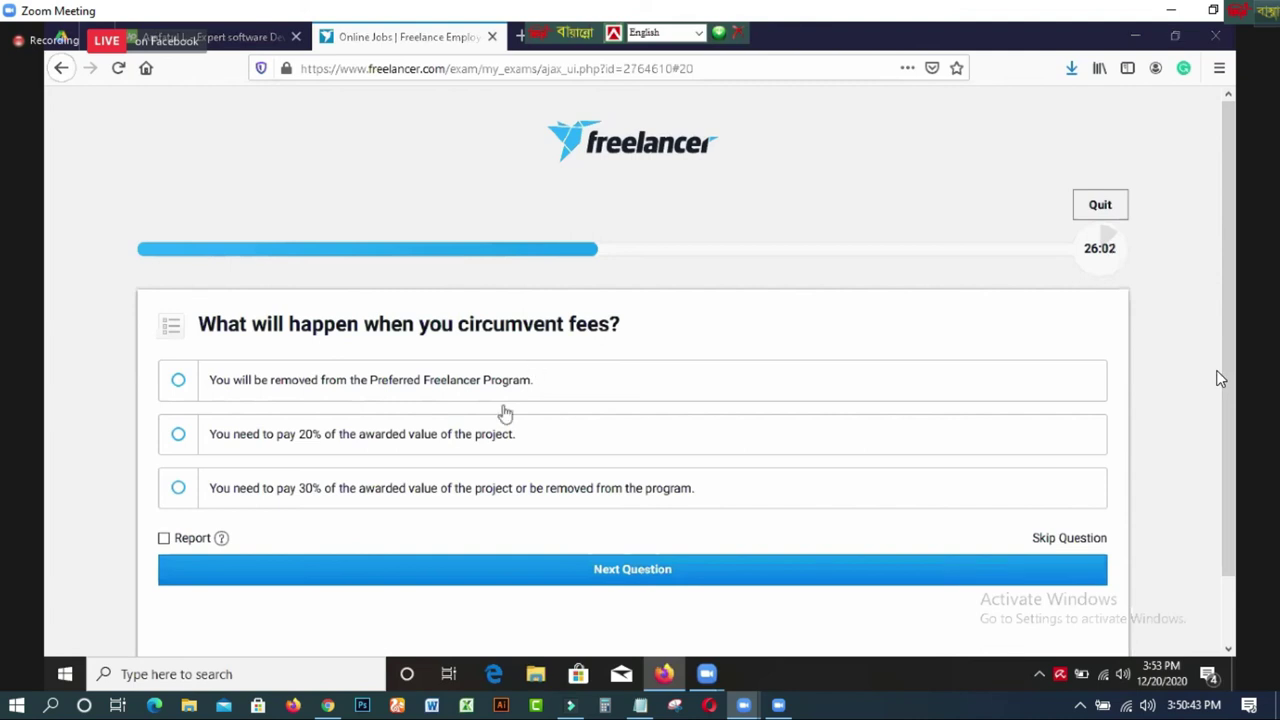
click(502, 486)
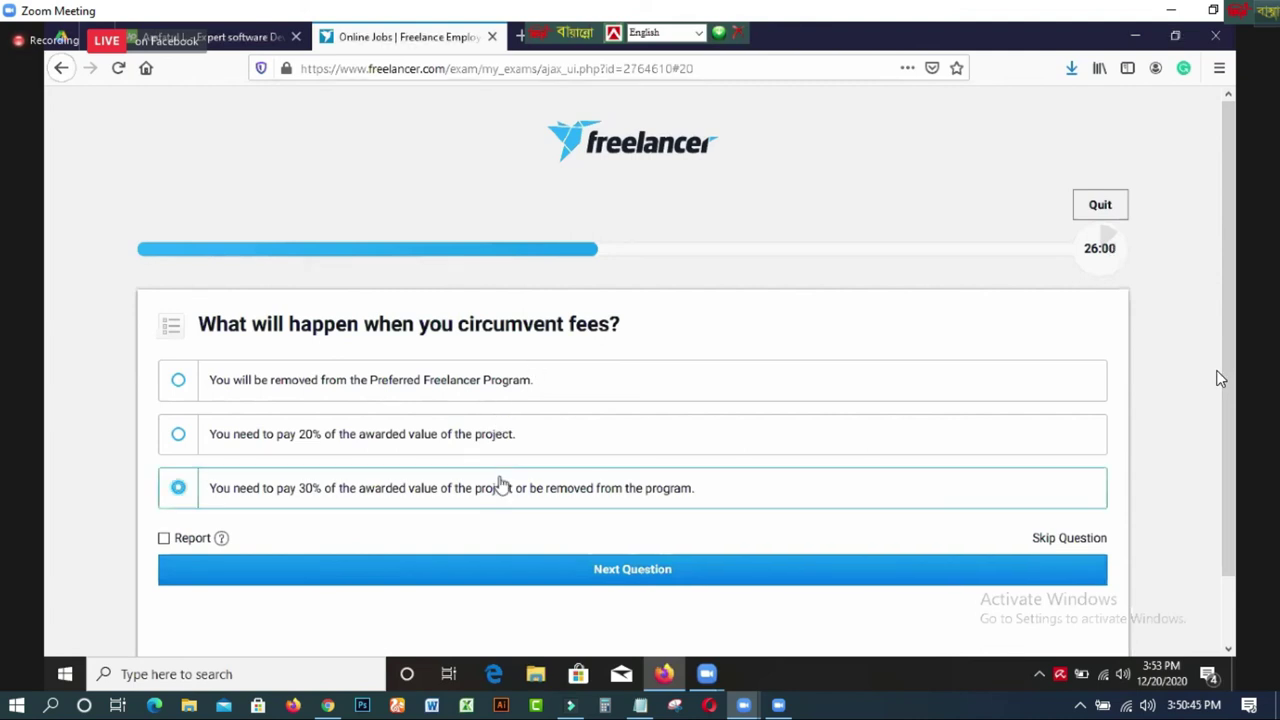
click(610, 568)
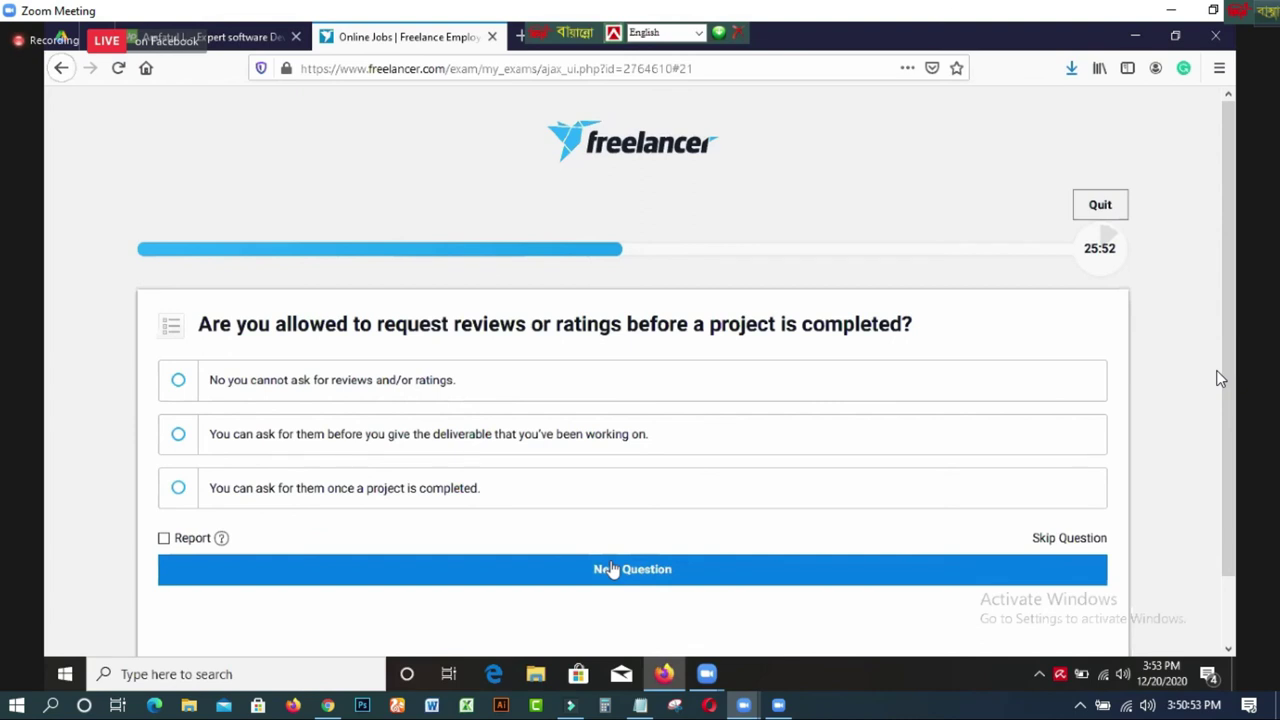
click(563, 493)
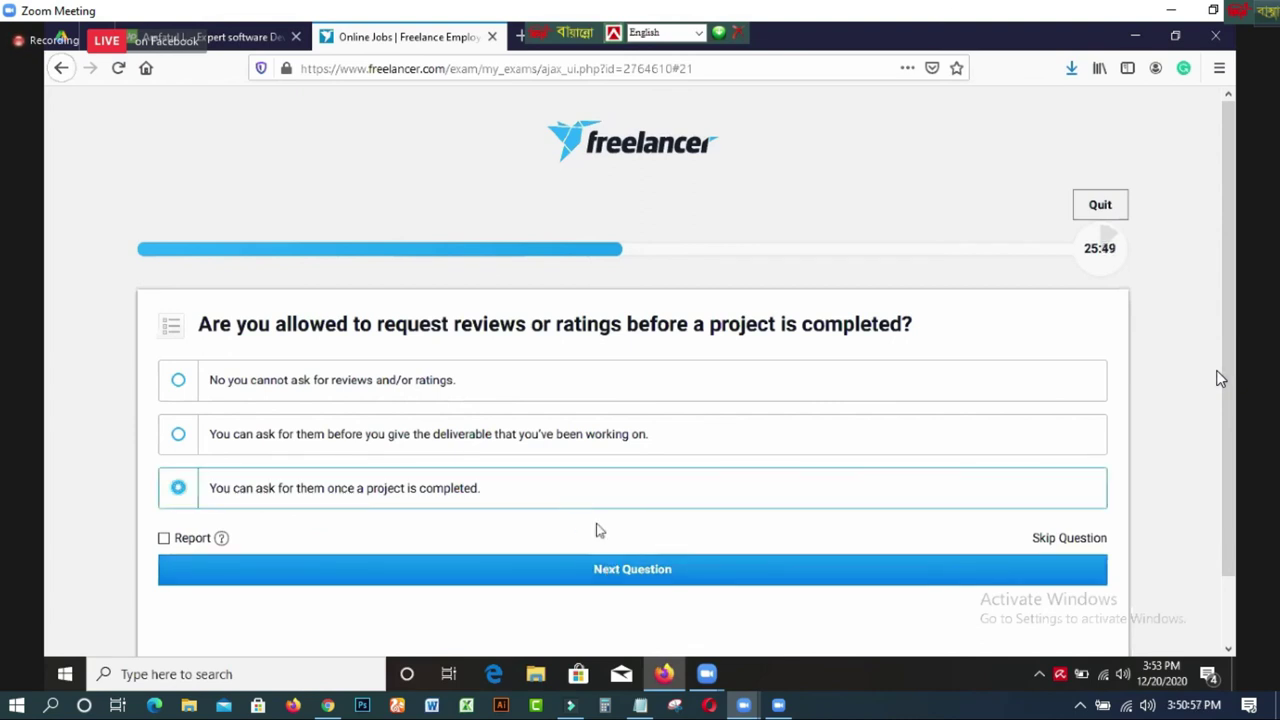
click(630, 571)
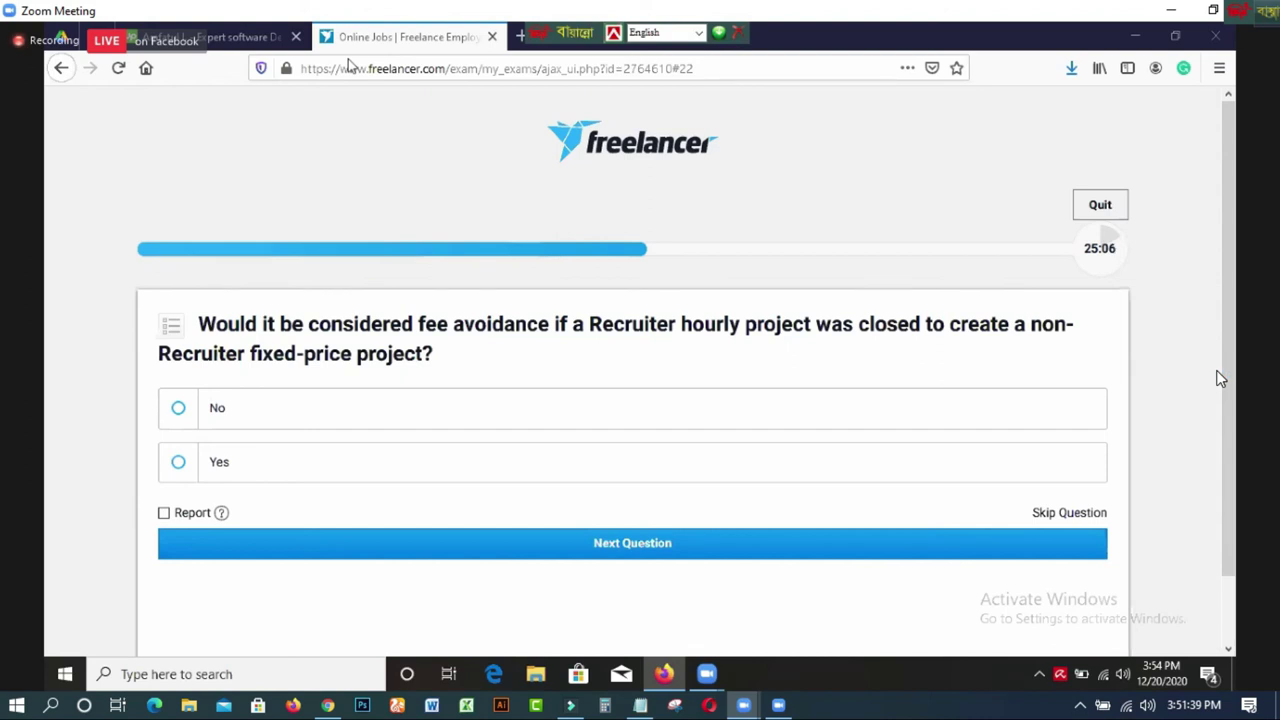
Answer Yes to fee avoidance, tell Recruiter your experience, immediate PFP removal, 'Hi there', and Never to spamming.
click(442, 461)
click(617, 540)
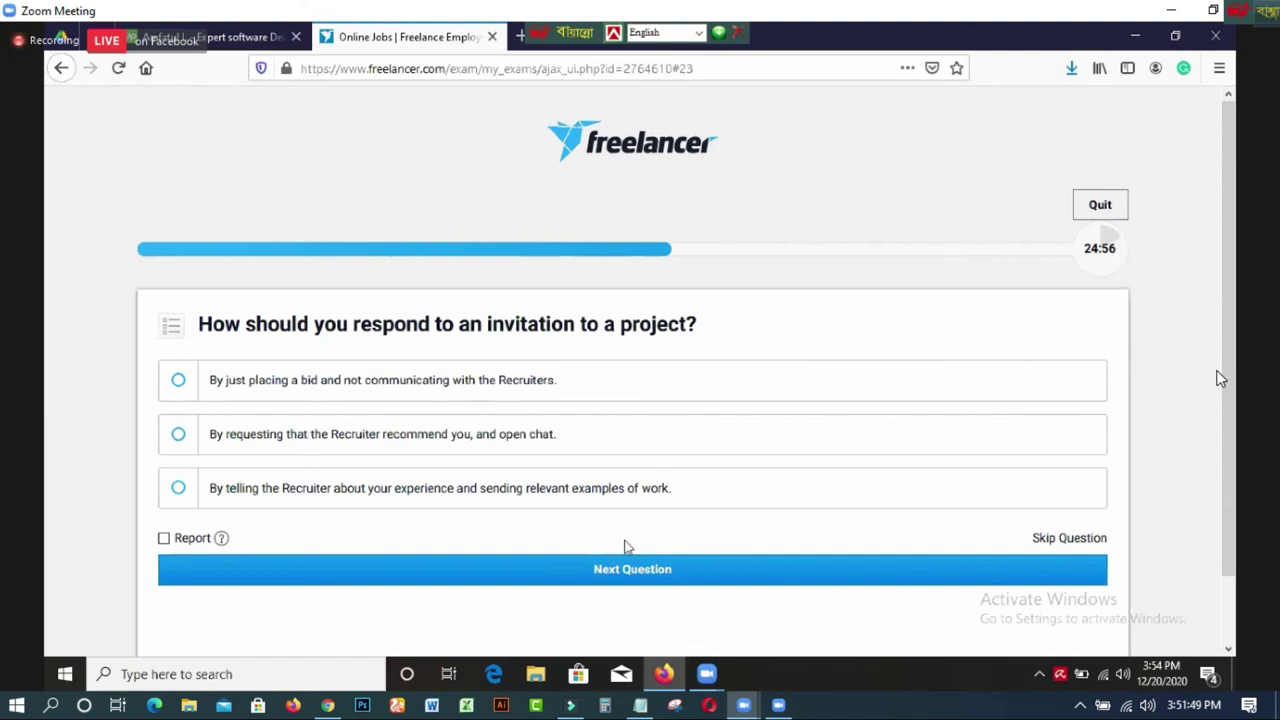
click(631, 490)
click(632, 569)
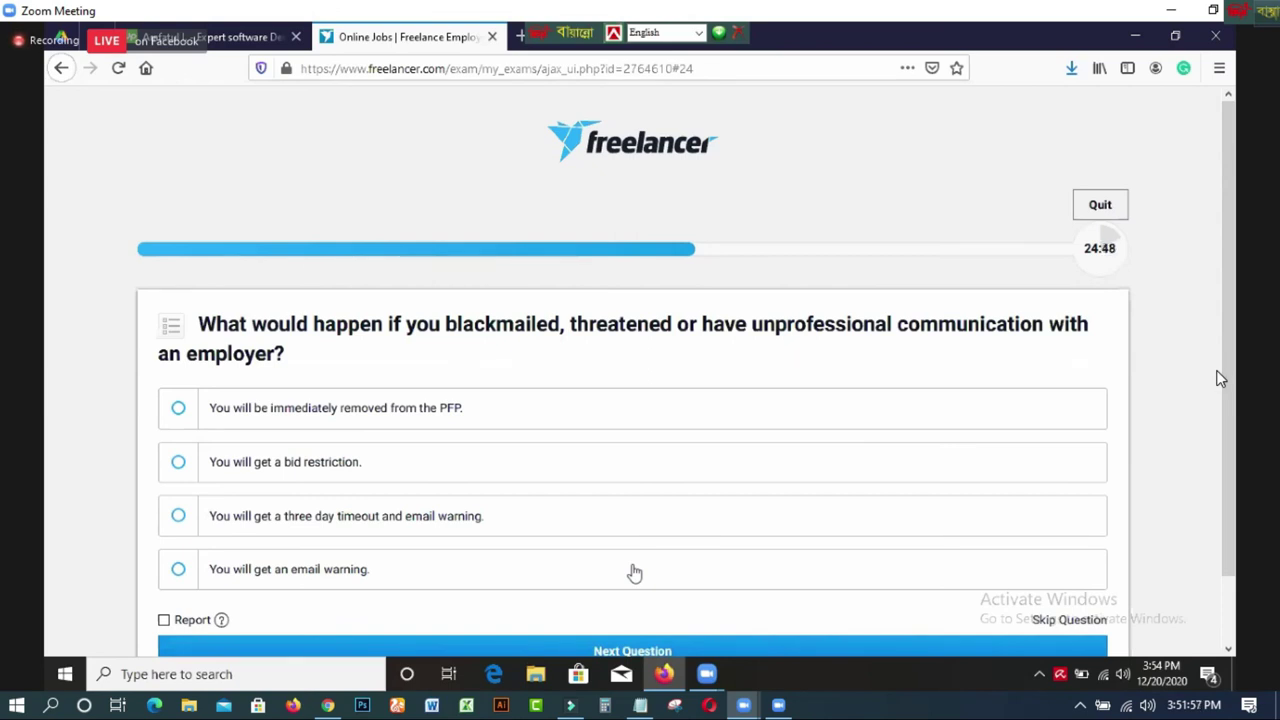
click(597, 410)
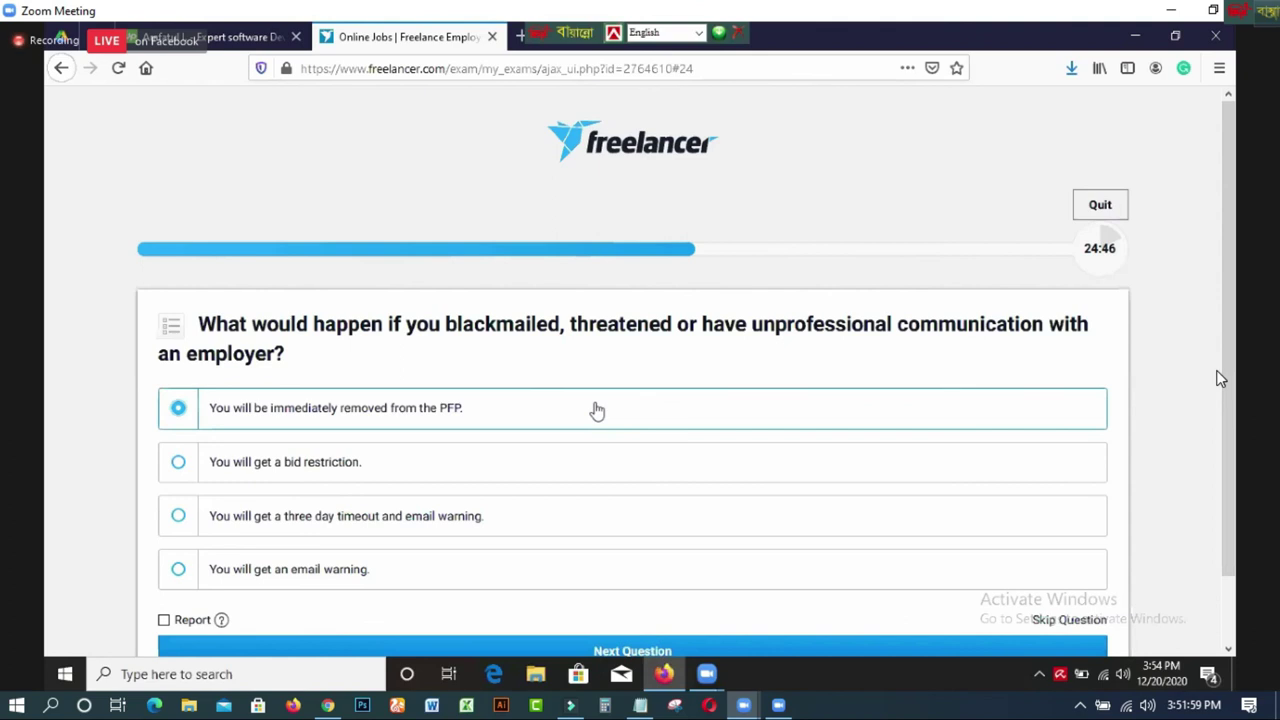
click(632, 651)
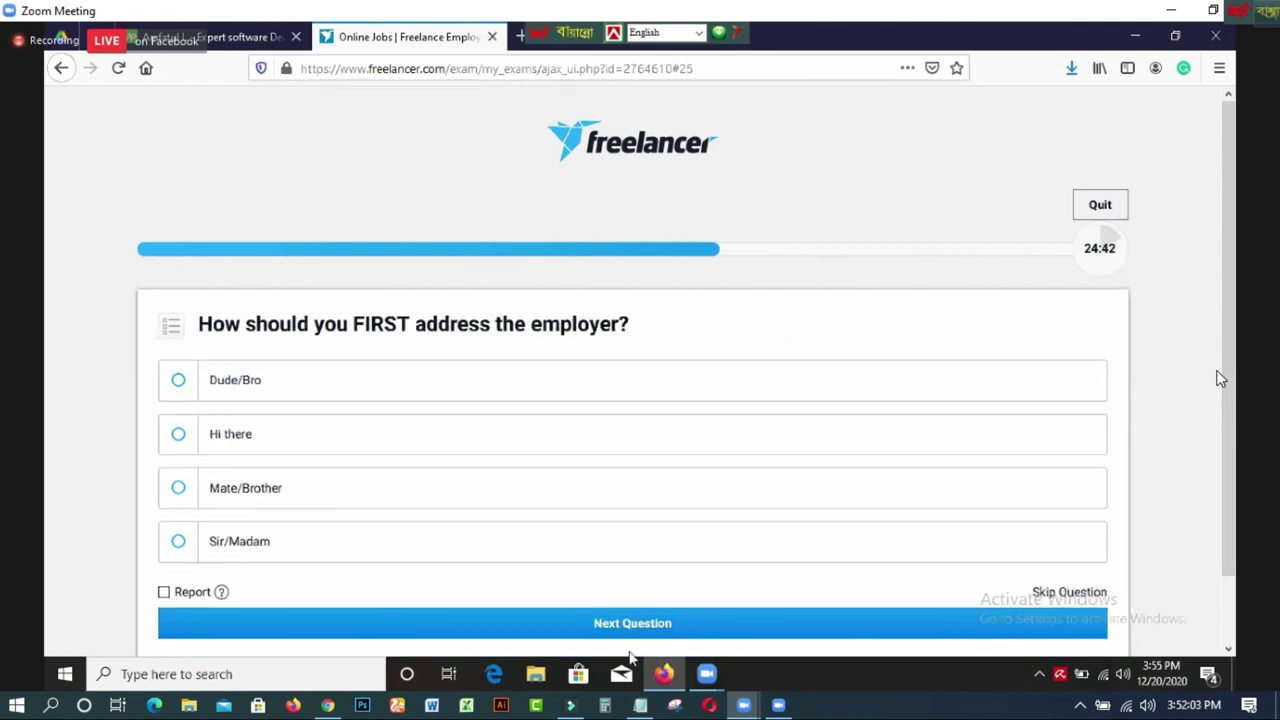
click(550, 431)
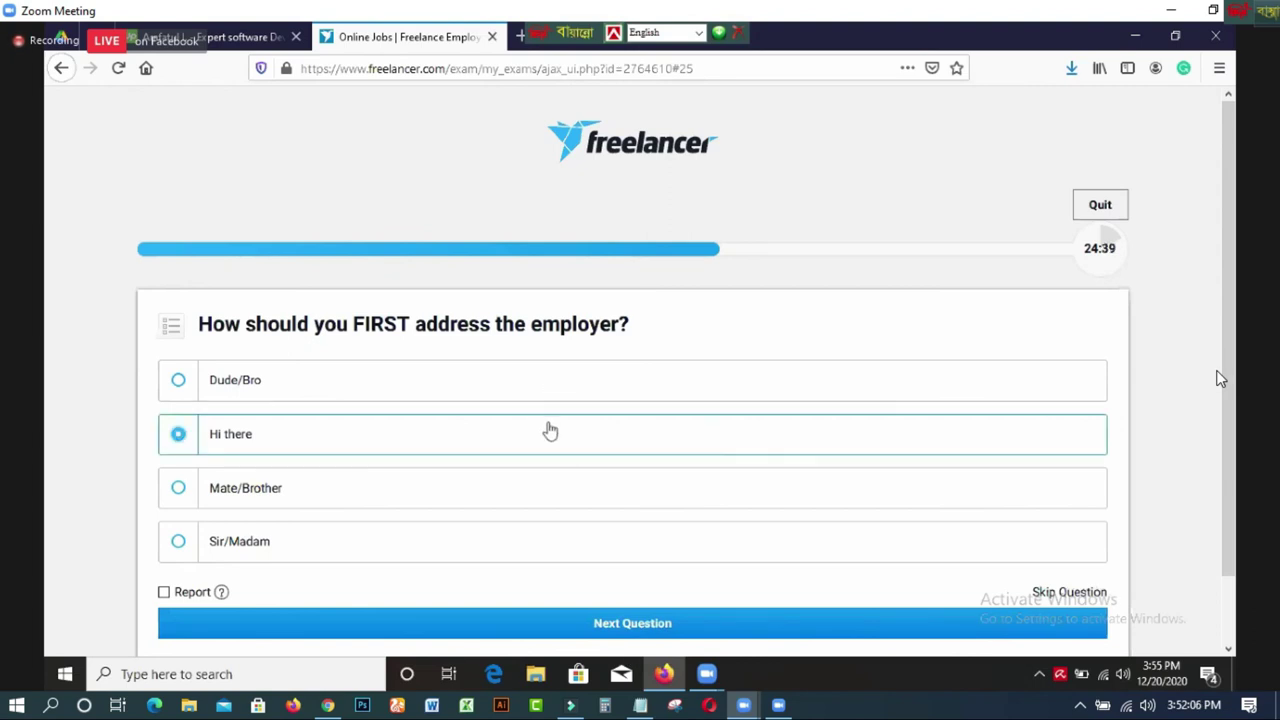
click(628, 624)
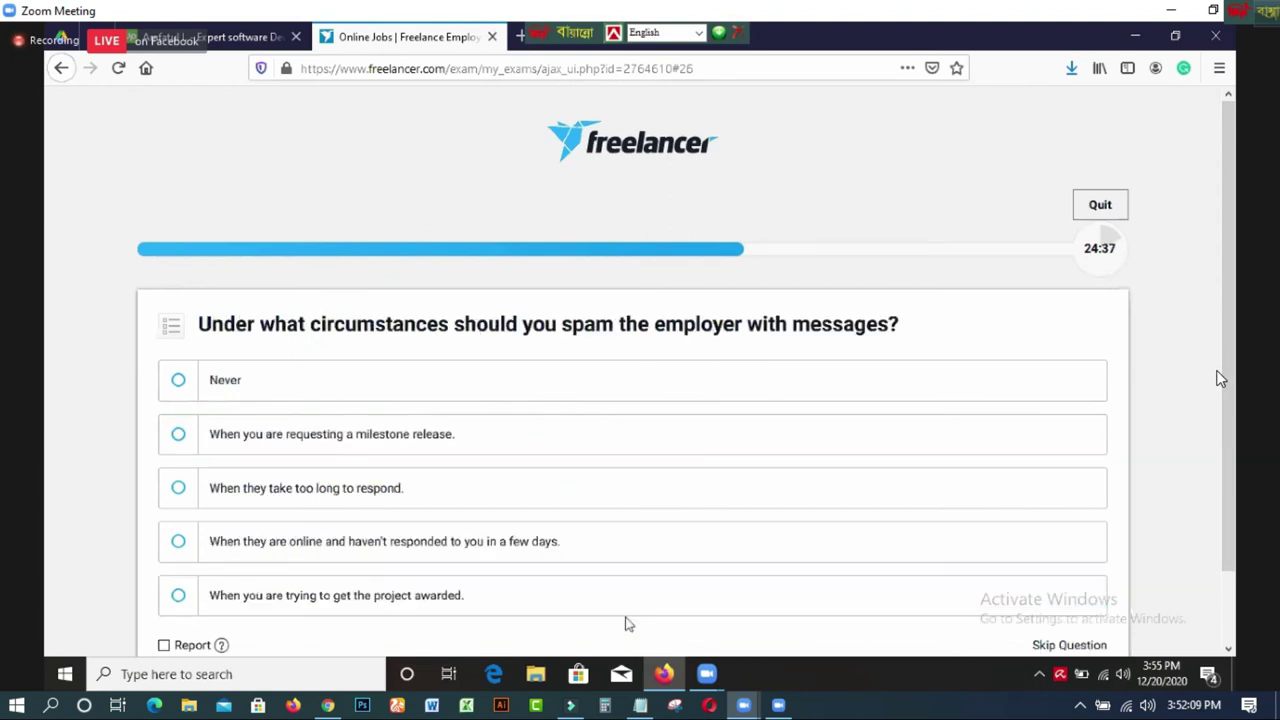
click(550, 392)
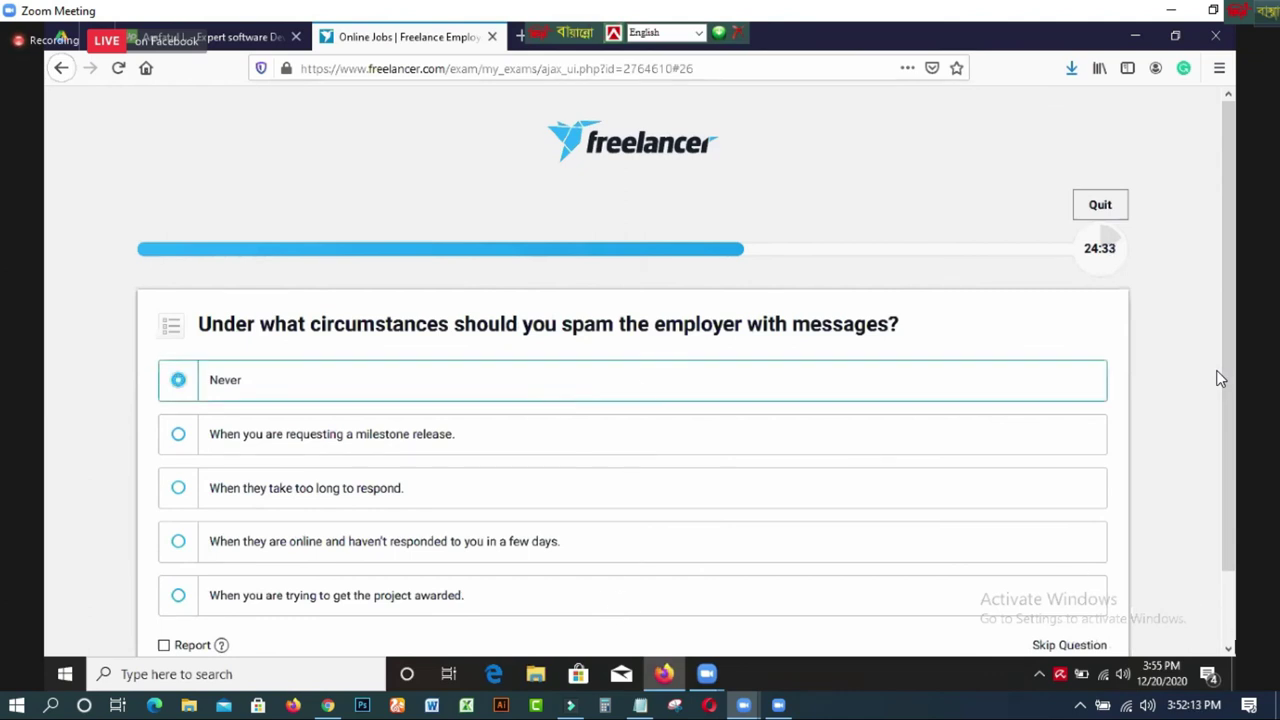
Answer the metrics questions: 10% disputes, 85% accepted projects, 85% completed, and the three-day no-invitations Timeout.
scroll(805, 572, down, 2)
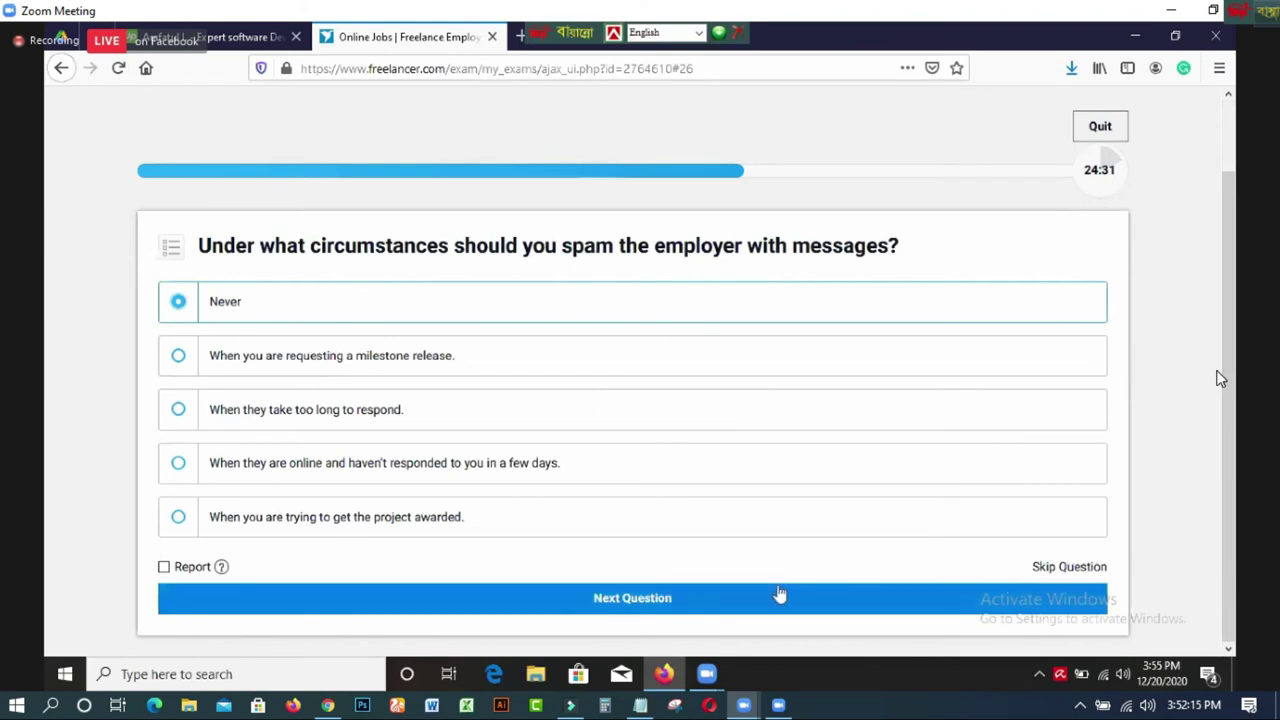
click(773, 596)
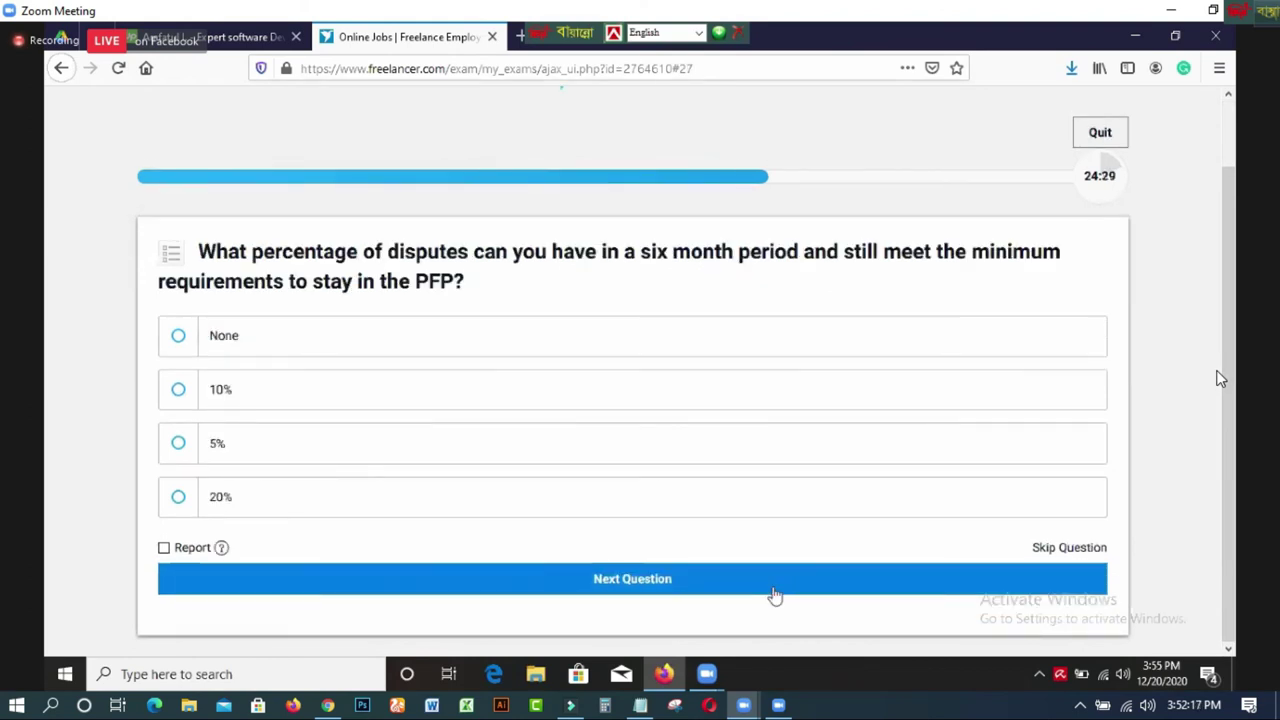
click(378, 400)
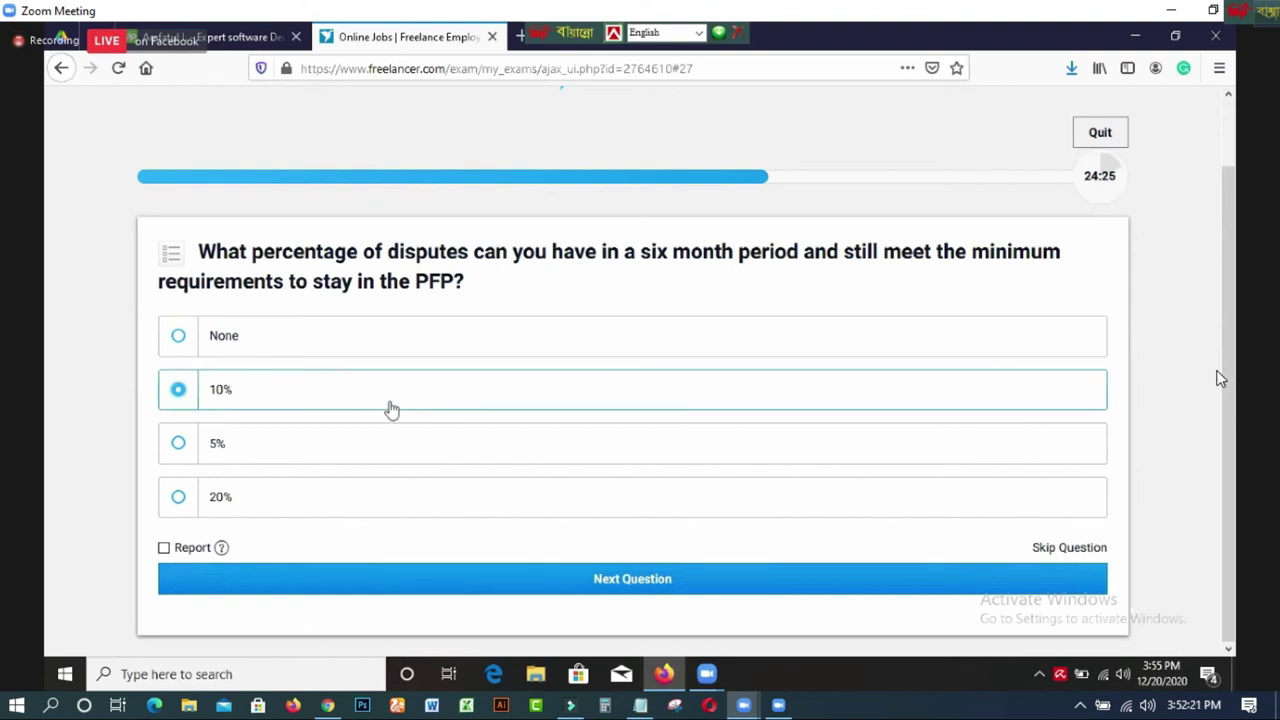
click(636, 588)
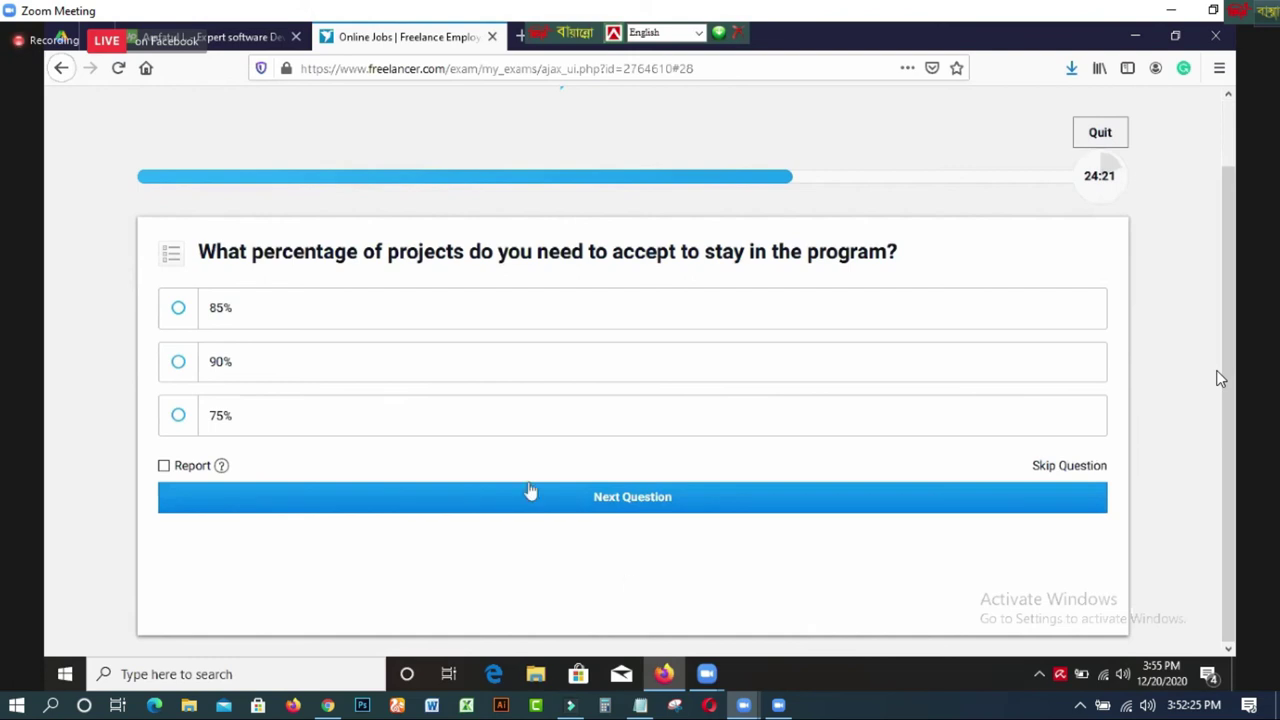
click(384, 297)
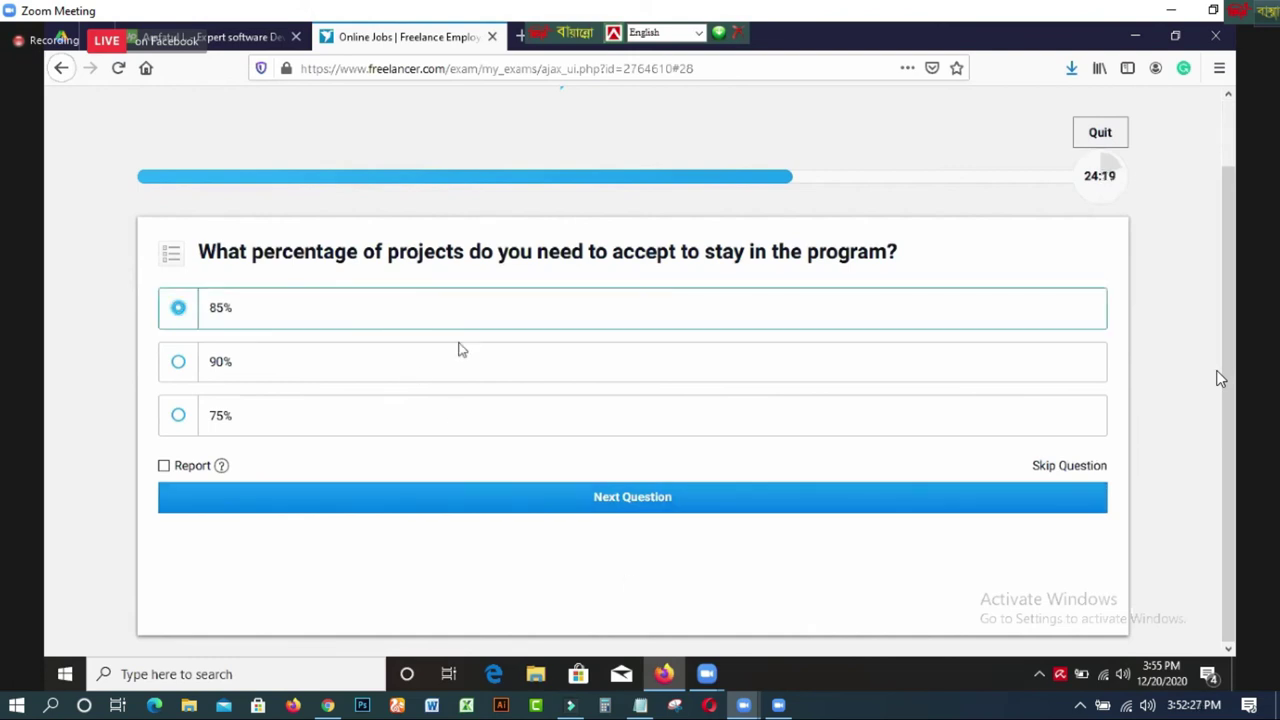
click(617, 497)
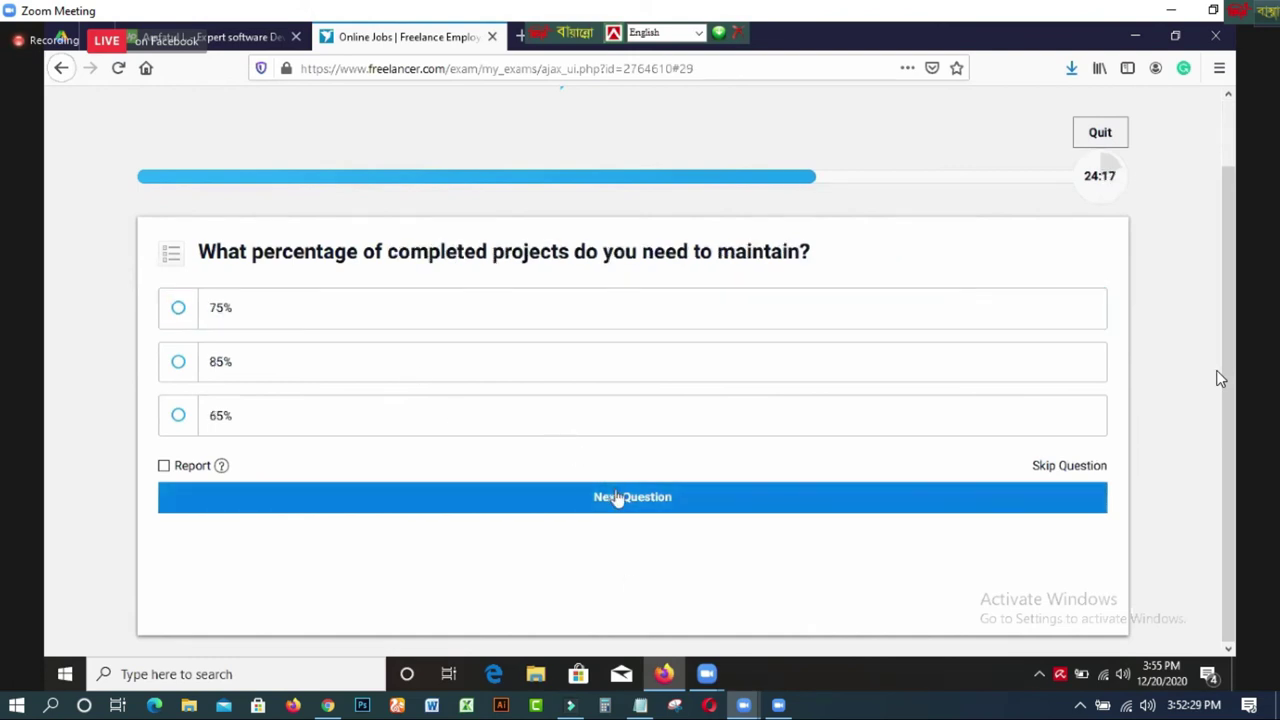
click(498, 363)
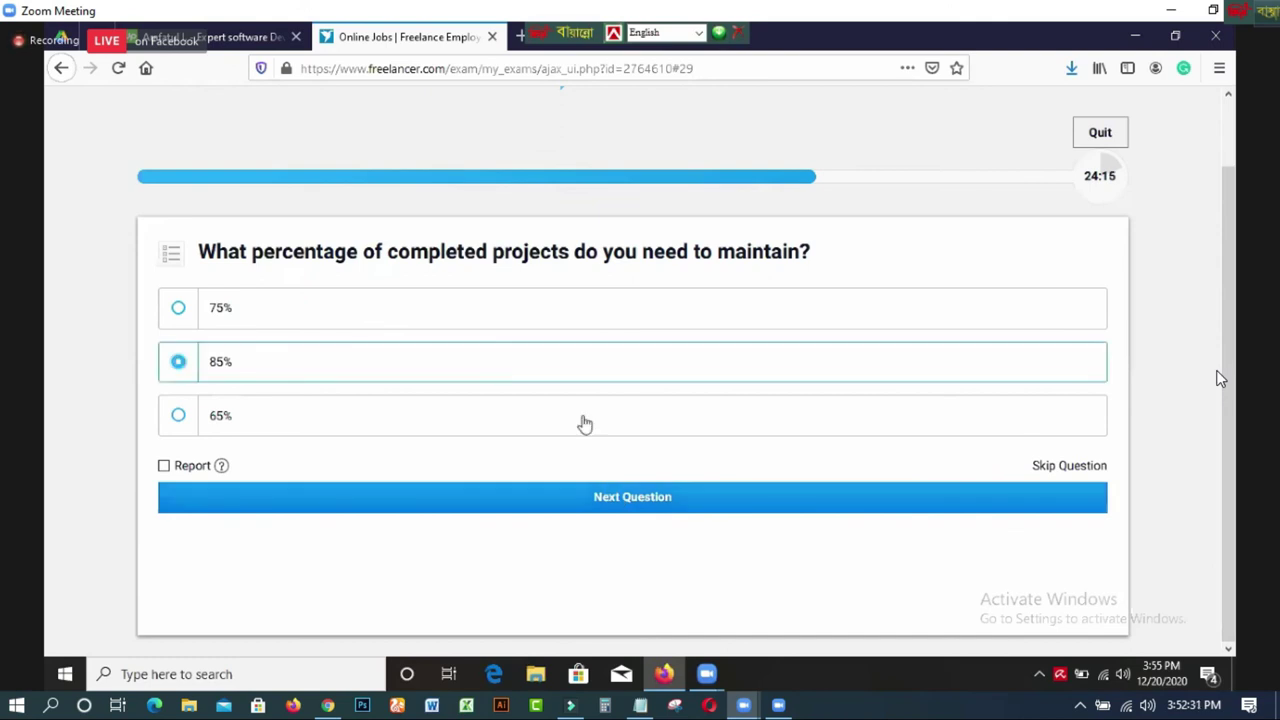
click(638, 500)
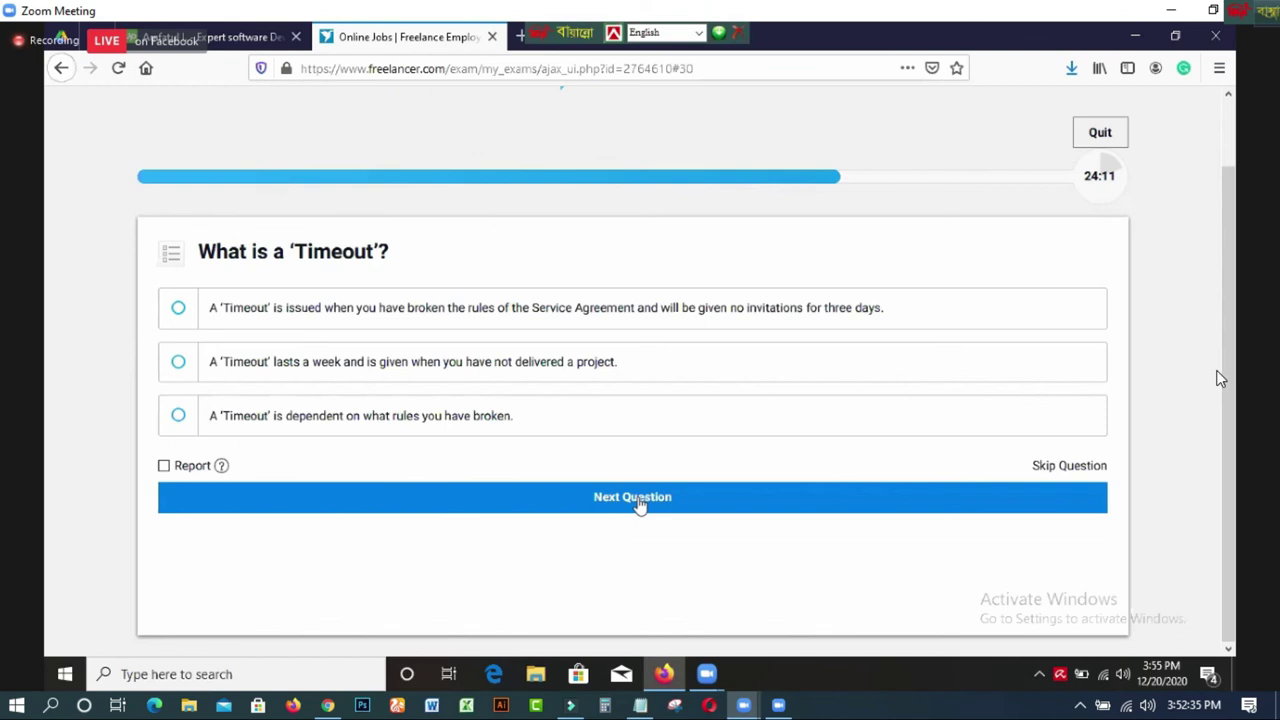
click(545, 309)
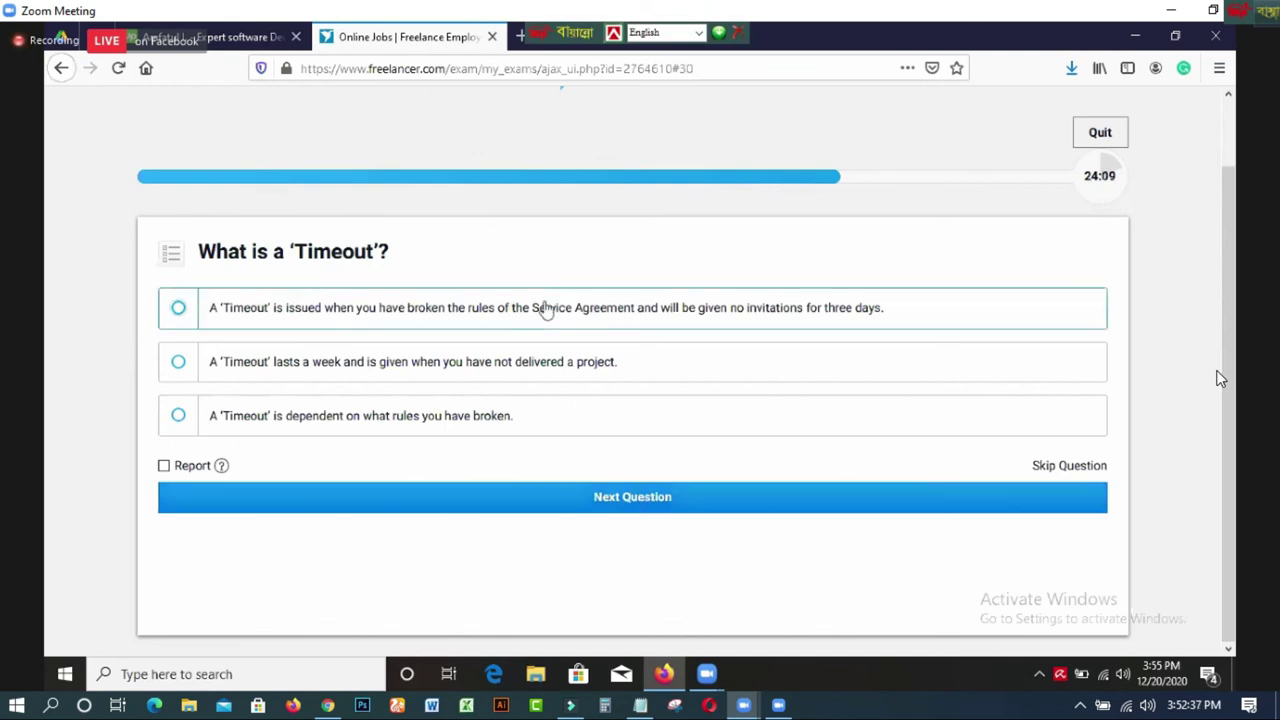
click(627, 495)
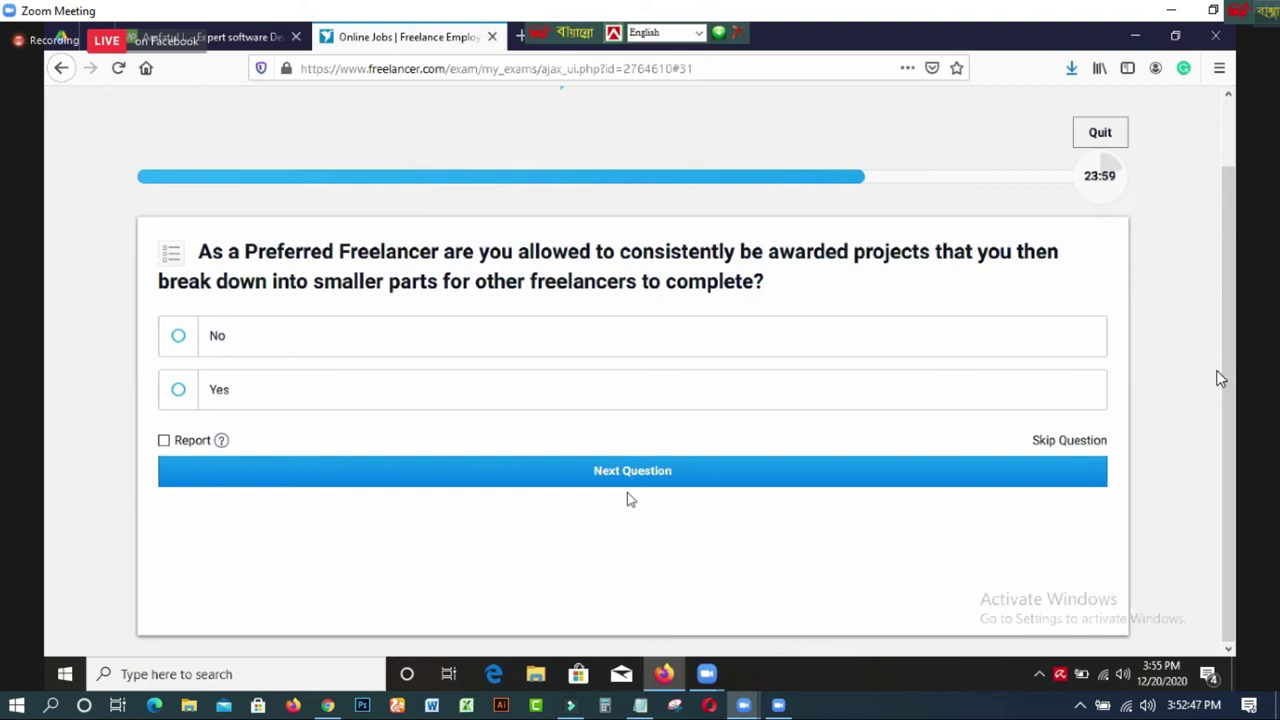
Answer No to subcontracting, no duplicate accounts, professional company logo, and professional individual photo.
click(470, 341)
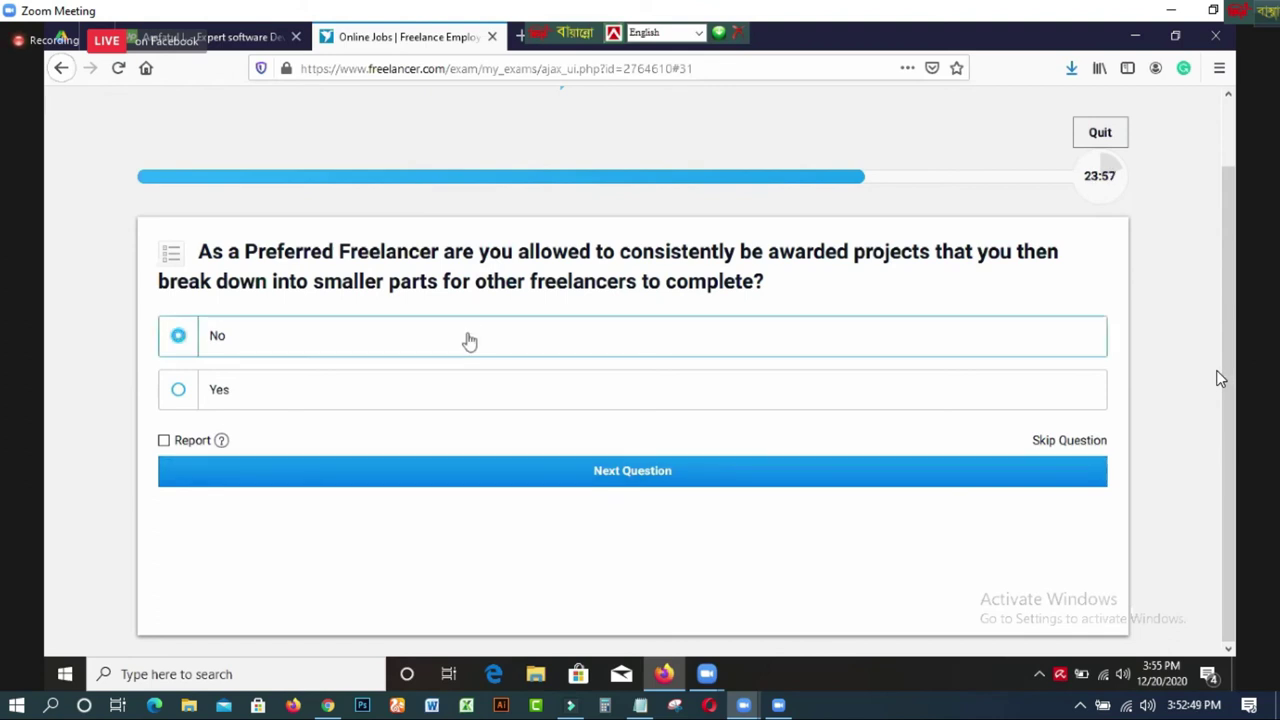
click(616, 479)
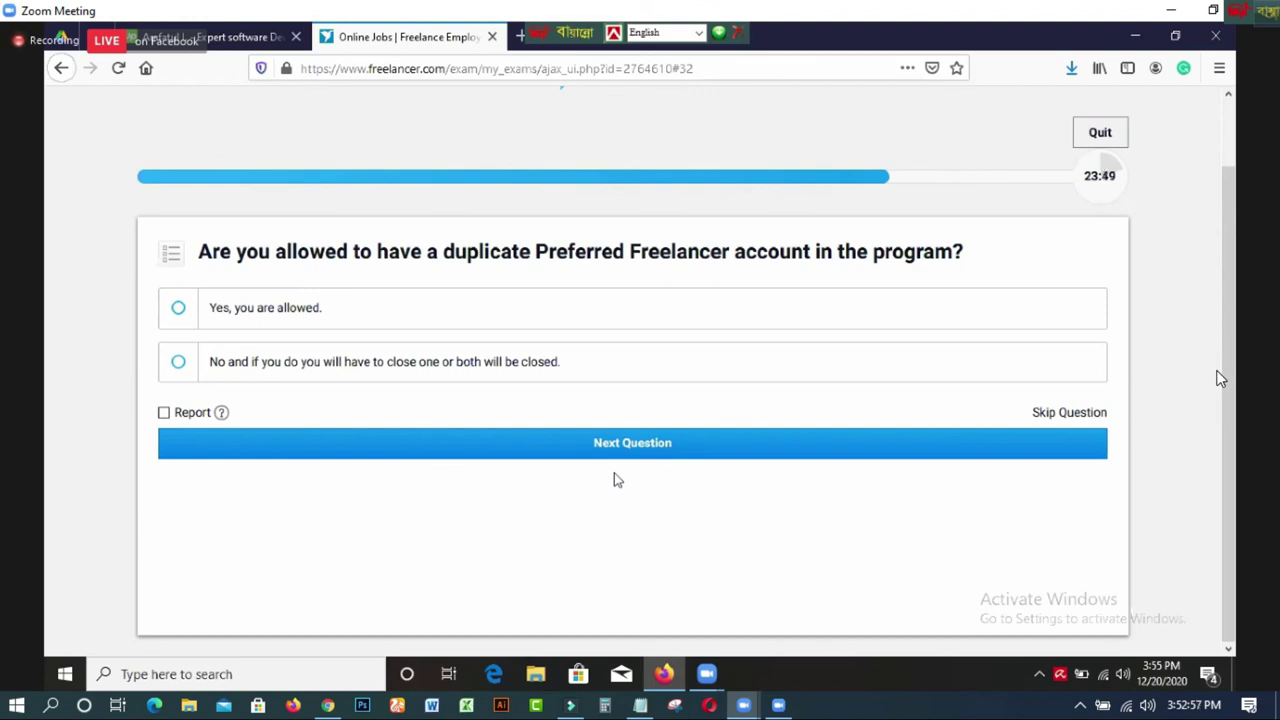
click(493, 363)
click(615, 448)
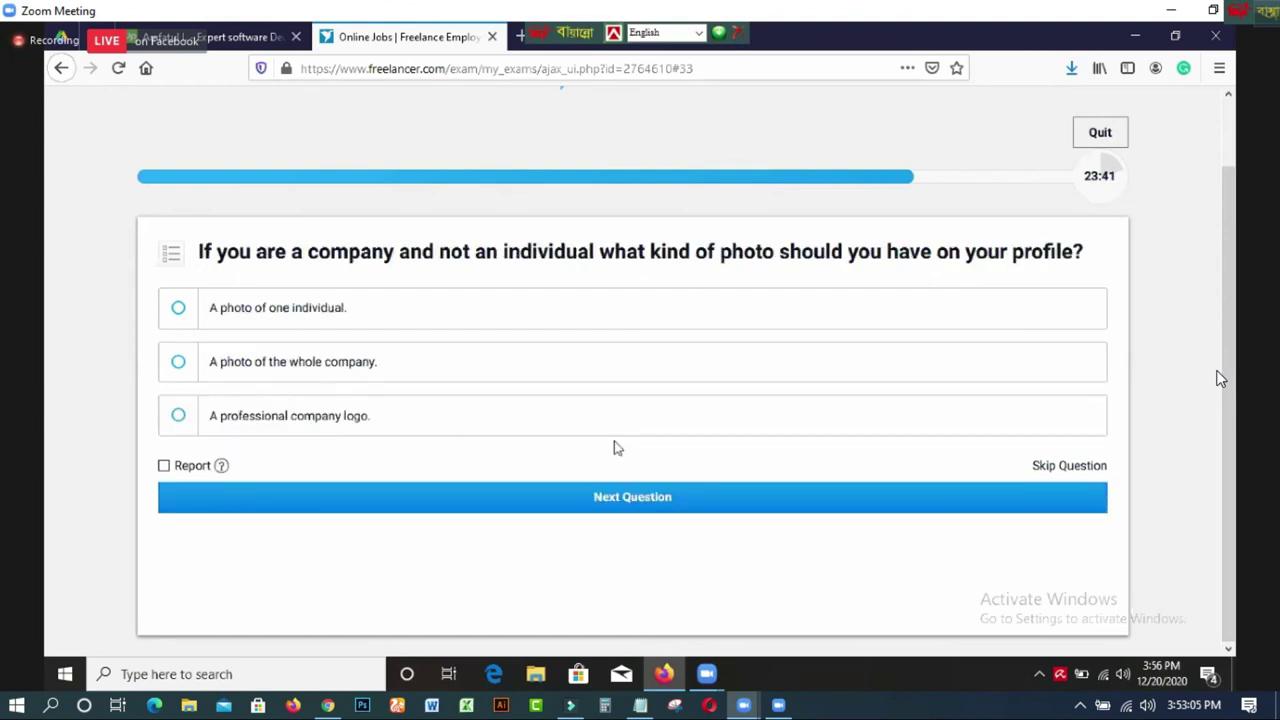
click(499, 422)
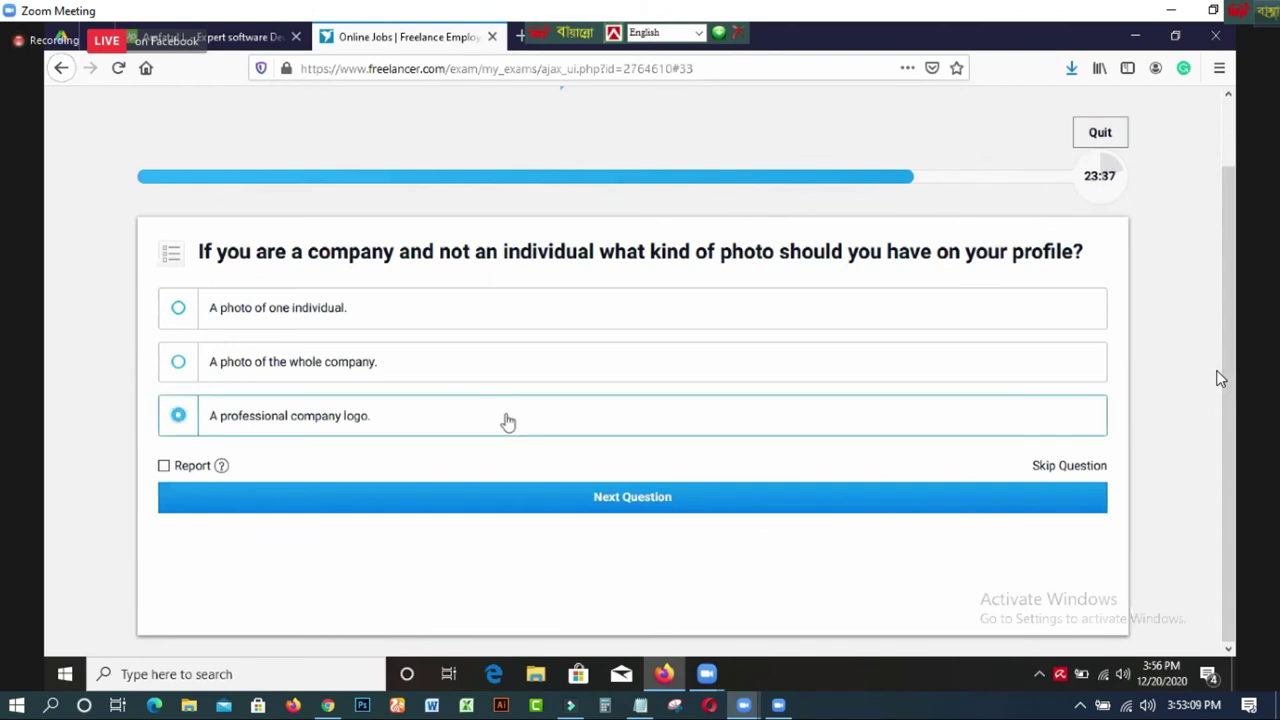
click(631, 497)
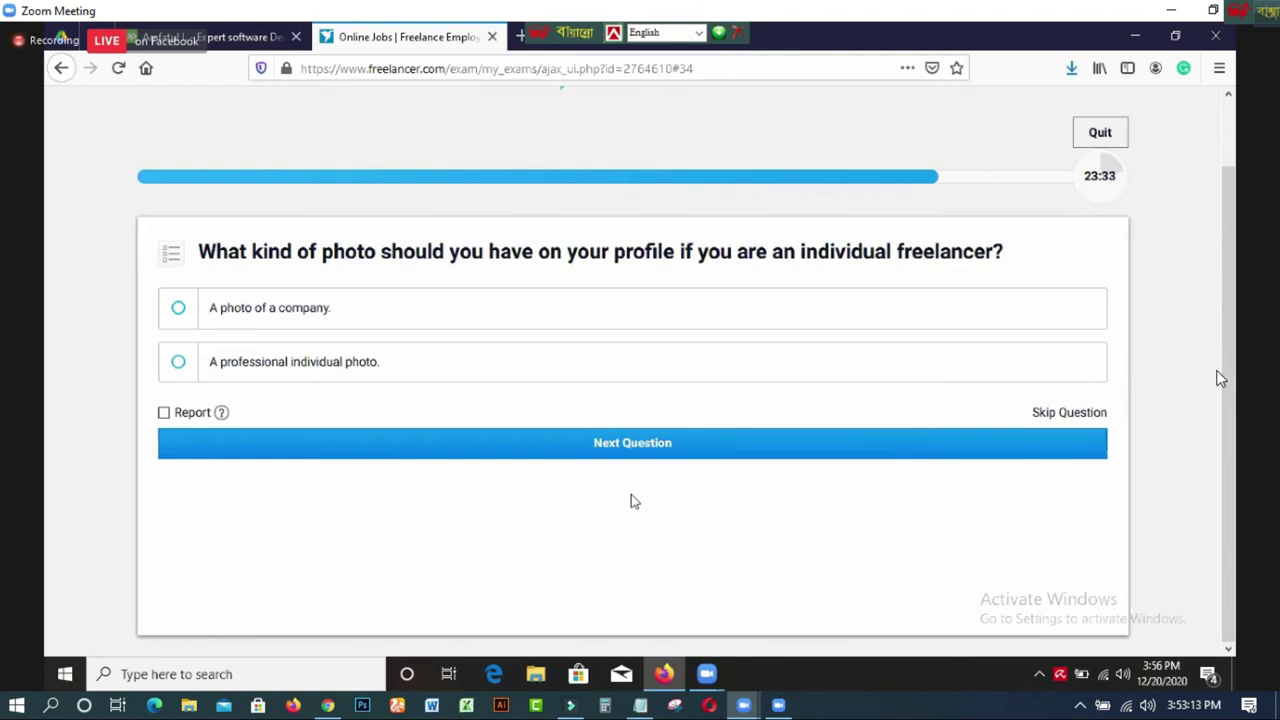
click(530, 372)
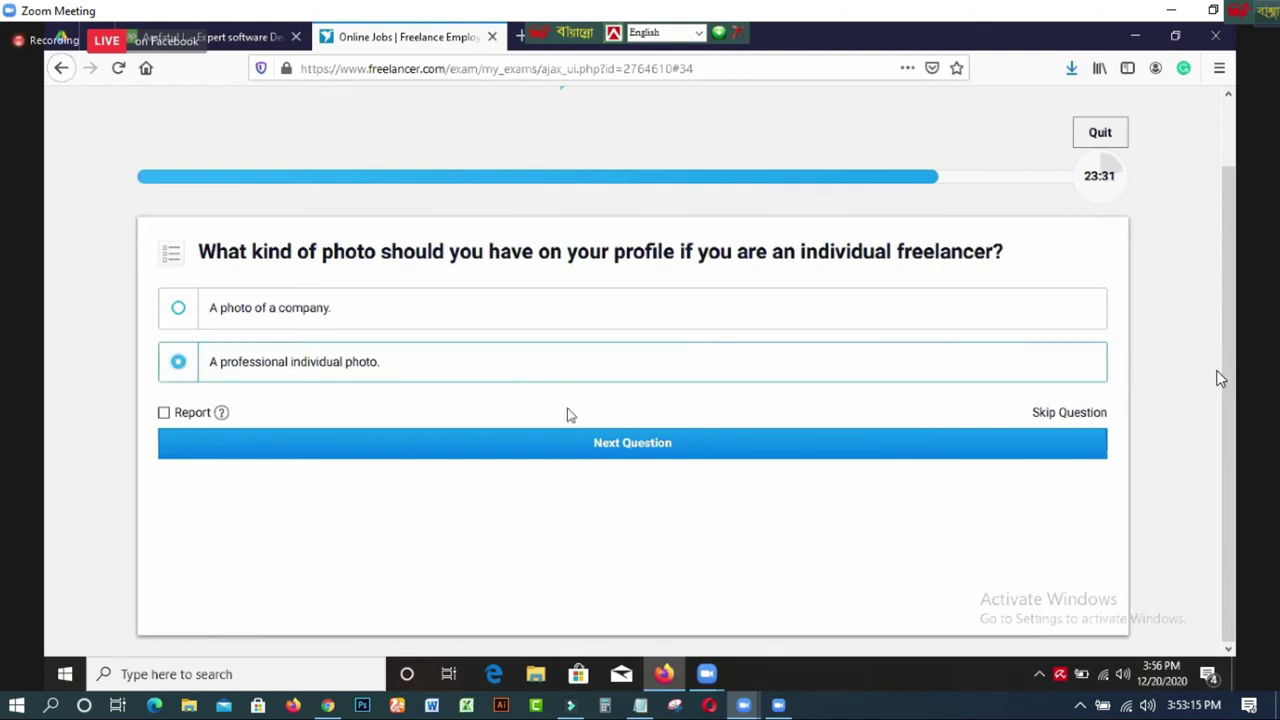
click(614, 442)
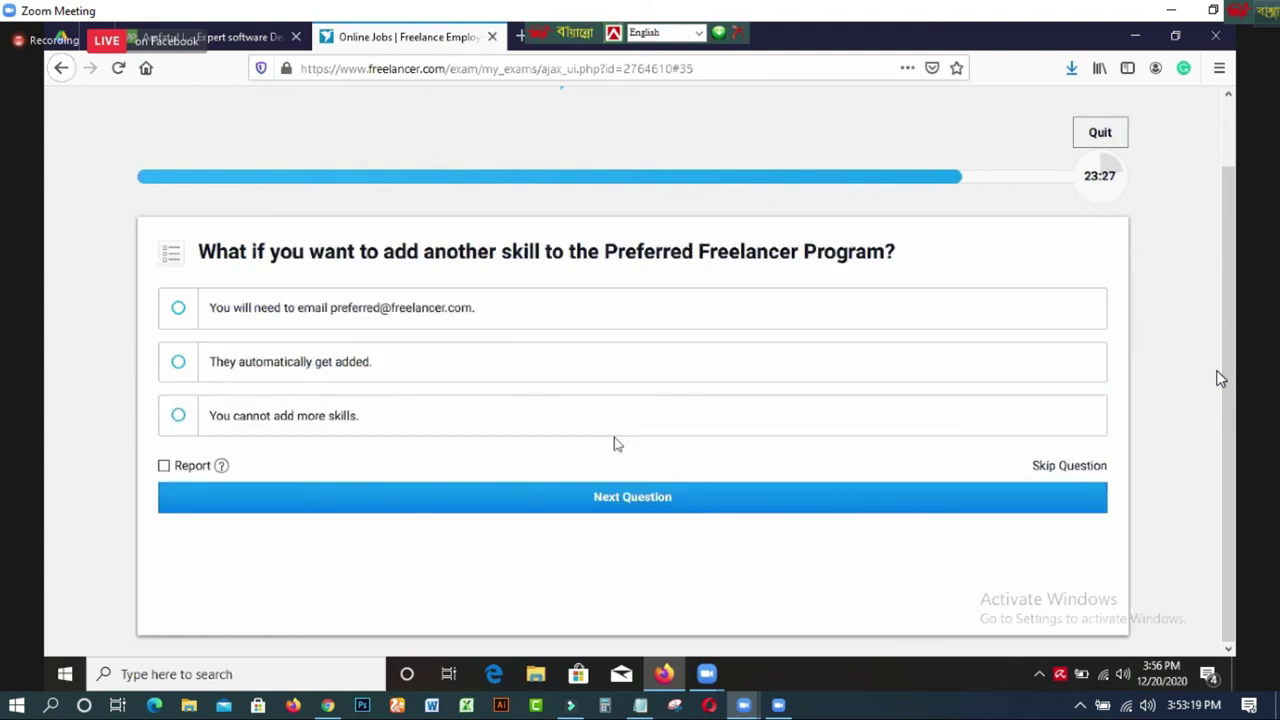
Answer: skill needs an e-mail, release after delivery and feedback, clear details first, invitations stop, share after award.
click(588, 310)
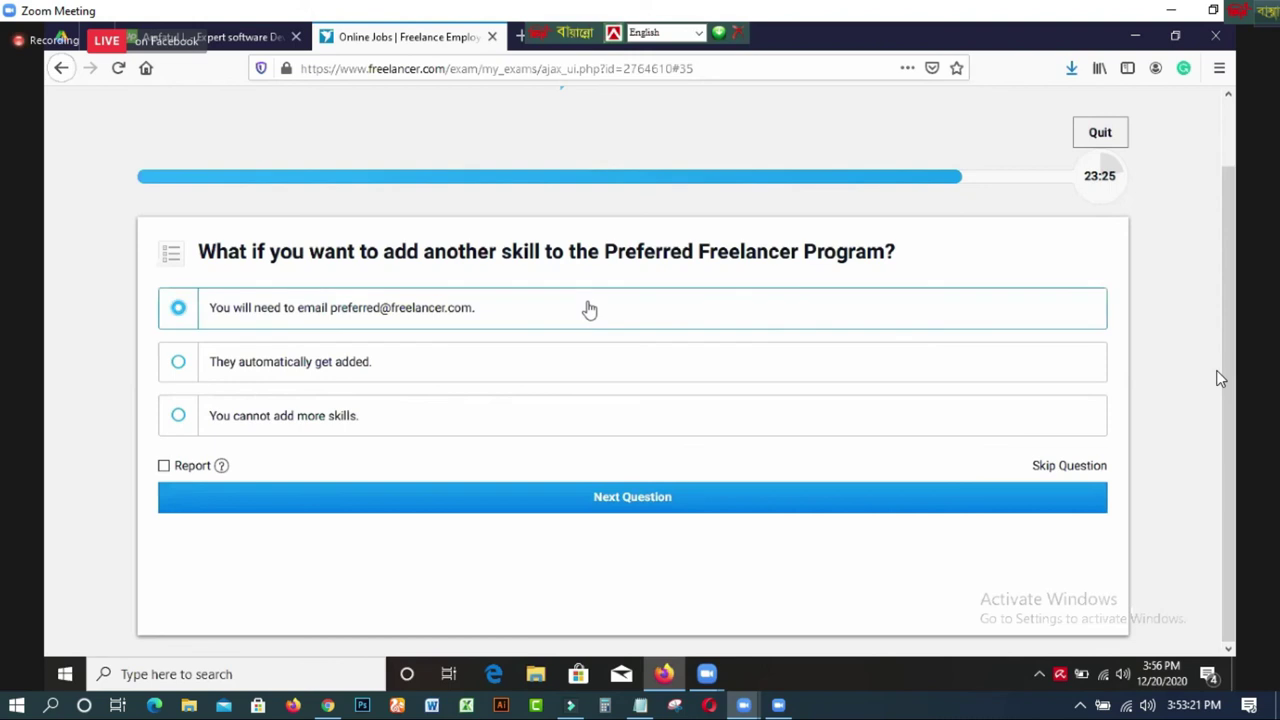
click(664, 508)
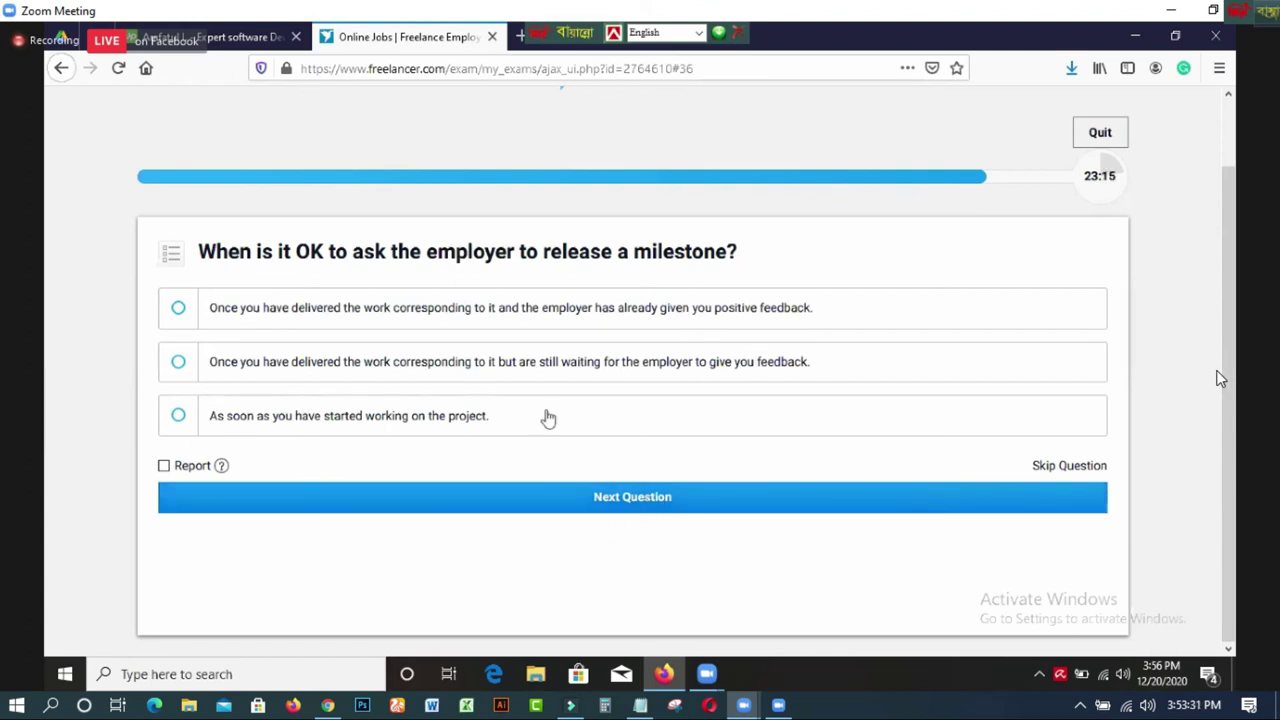
click(558, 315)
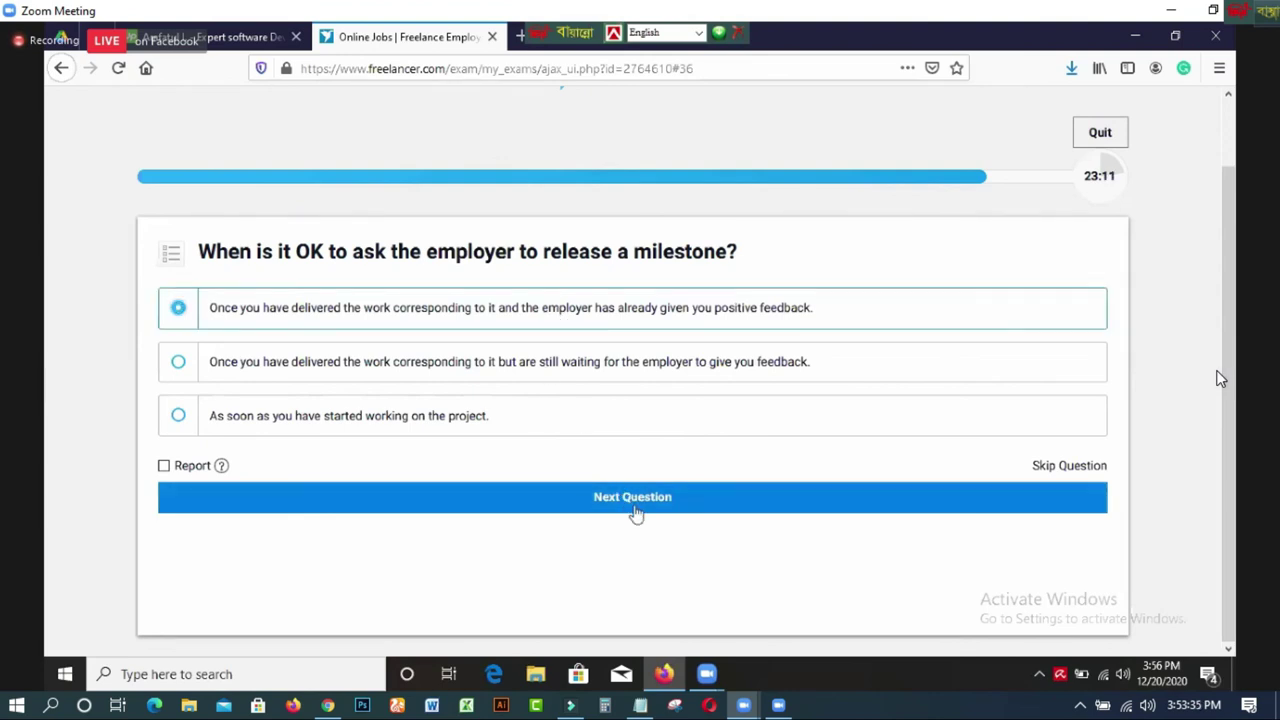
click(636, 500)
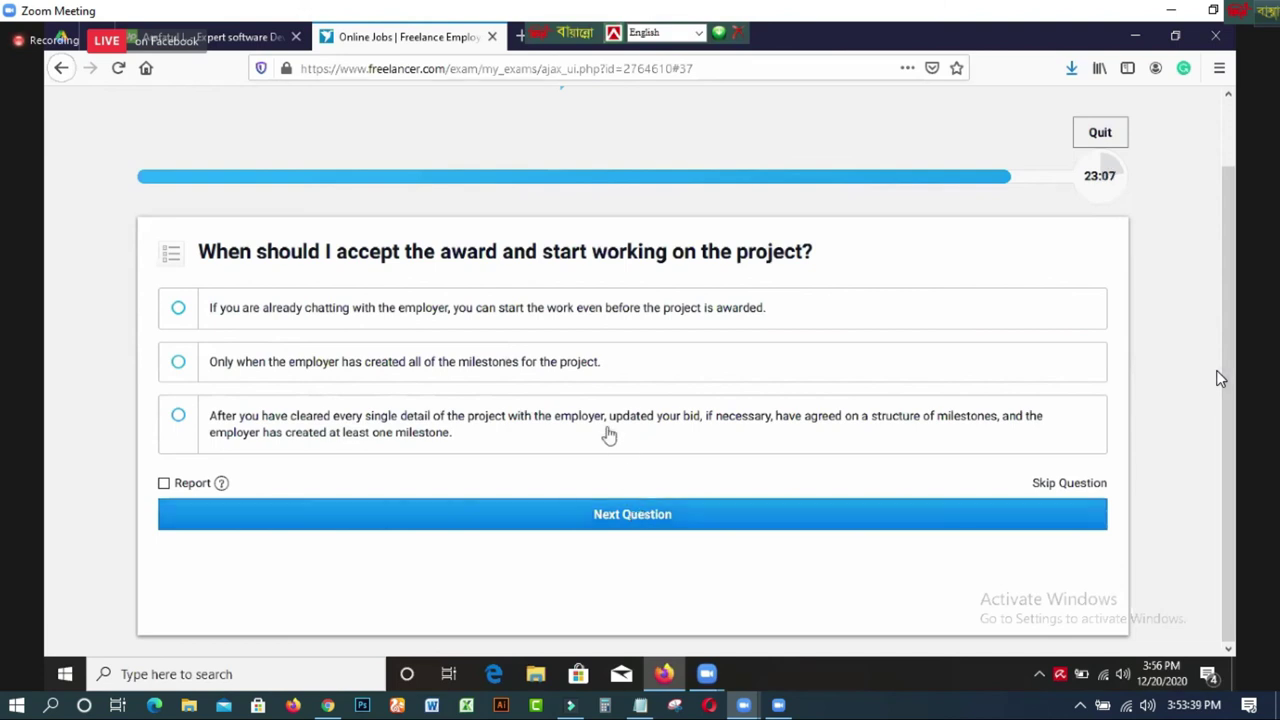
click(608, 437)
click(632, 515)
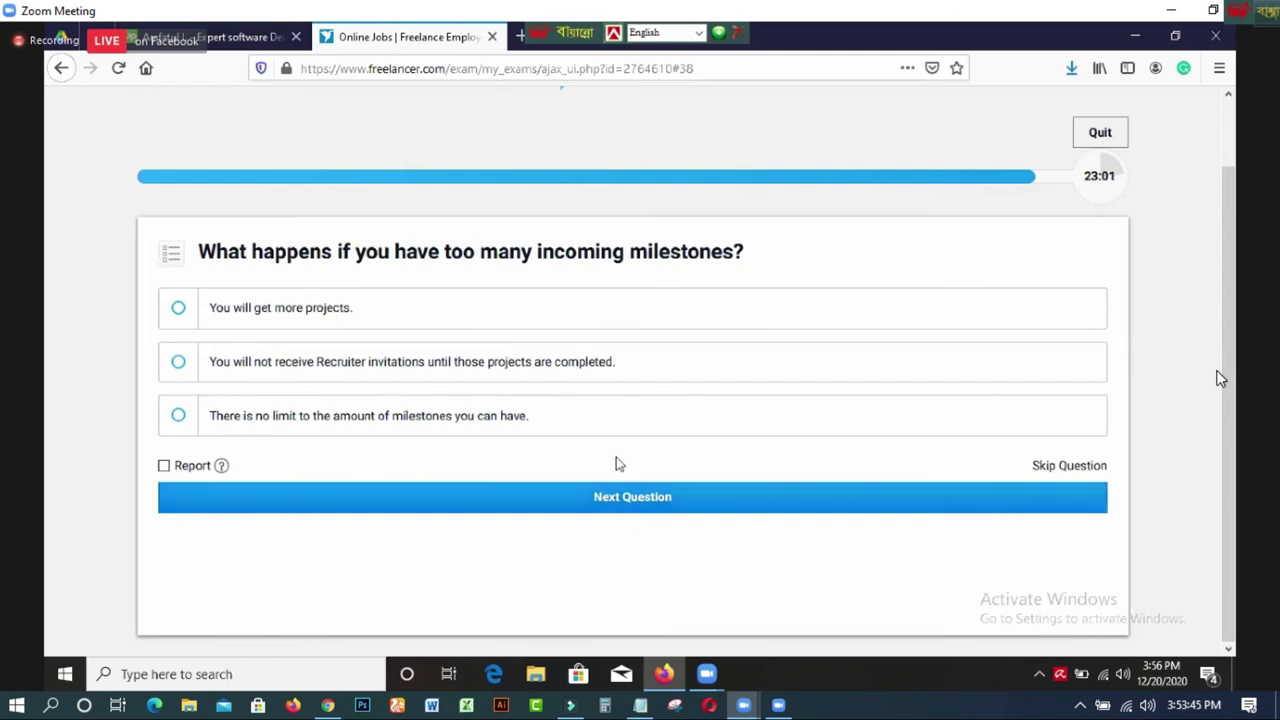
click(609, 372)
click(629, 496)
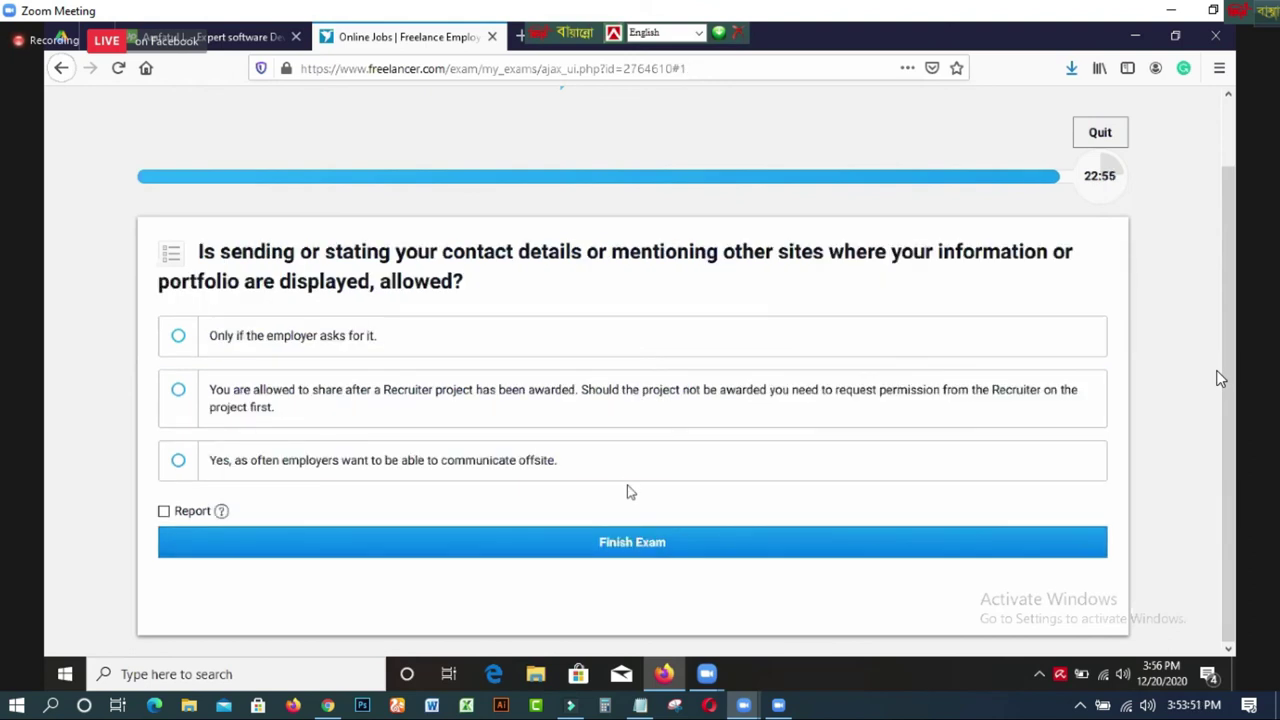
click(607, 393)
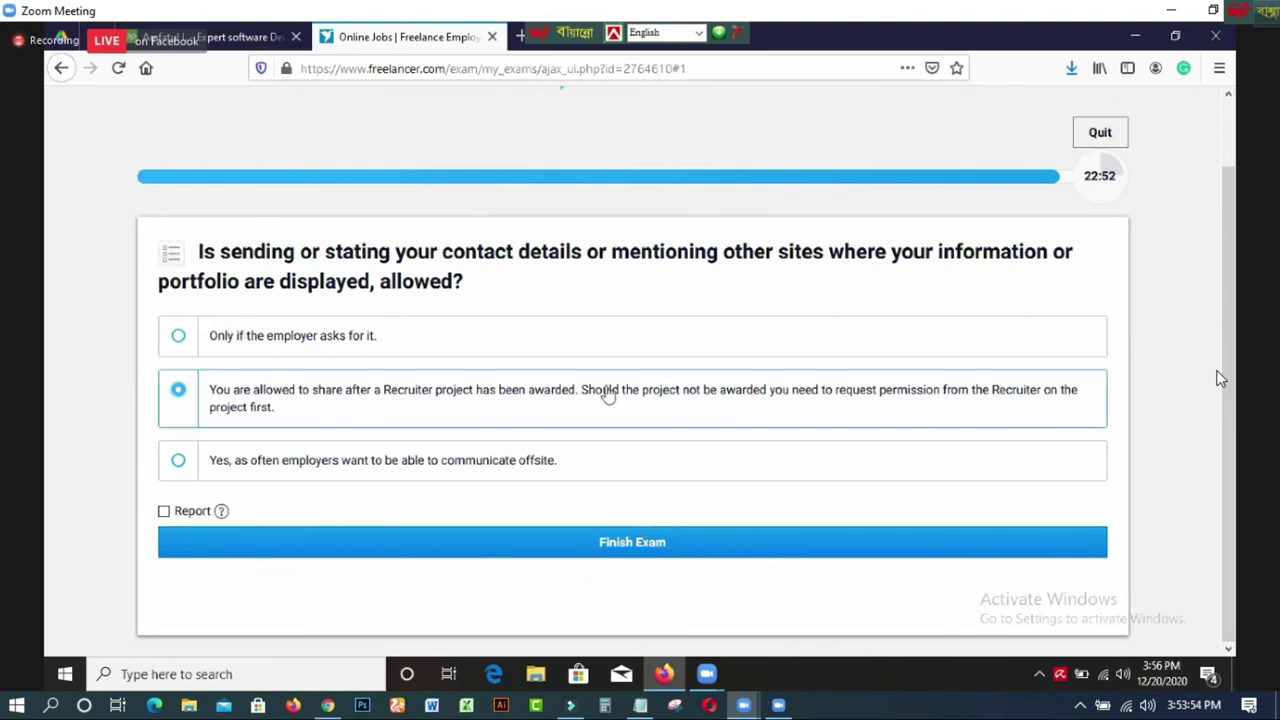
click(625, 541)
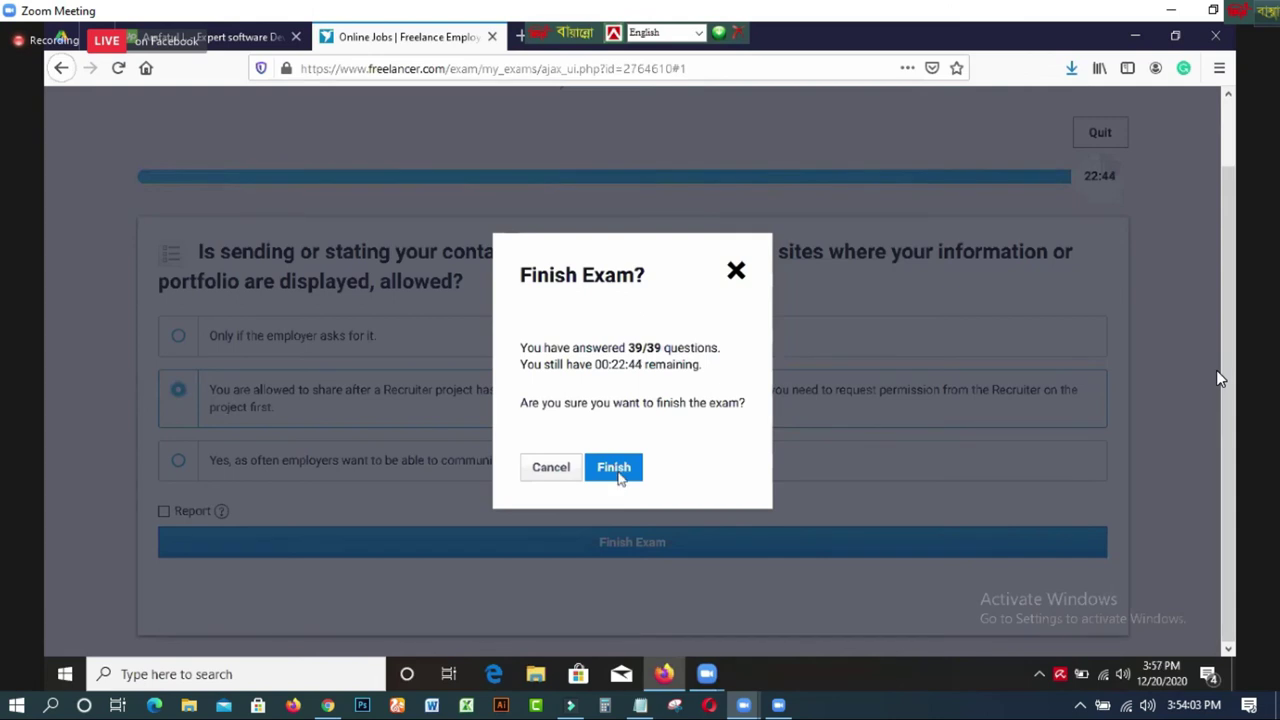
Confirm finishing the exam with 39/39 answered and view the results.
click(617, 477)
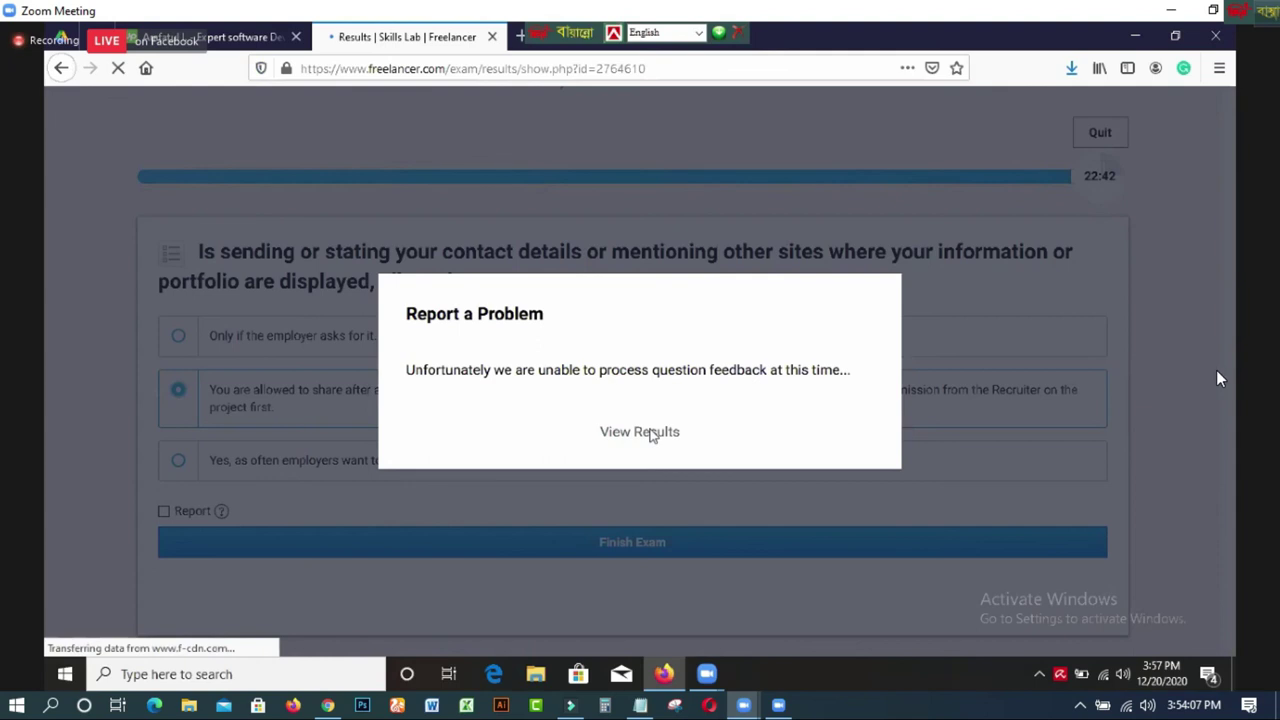
click(650, 432)
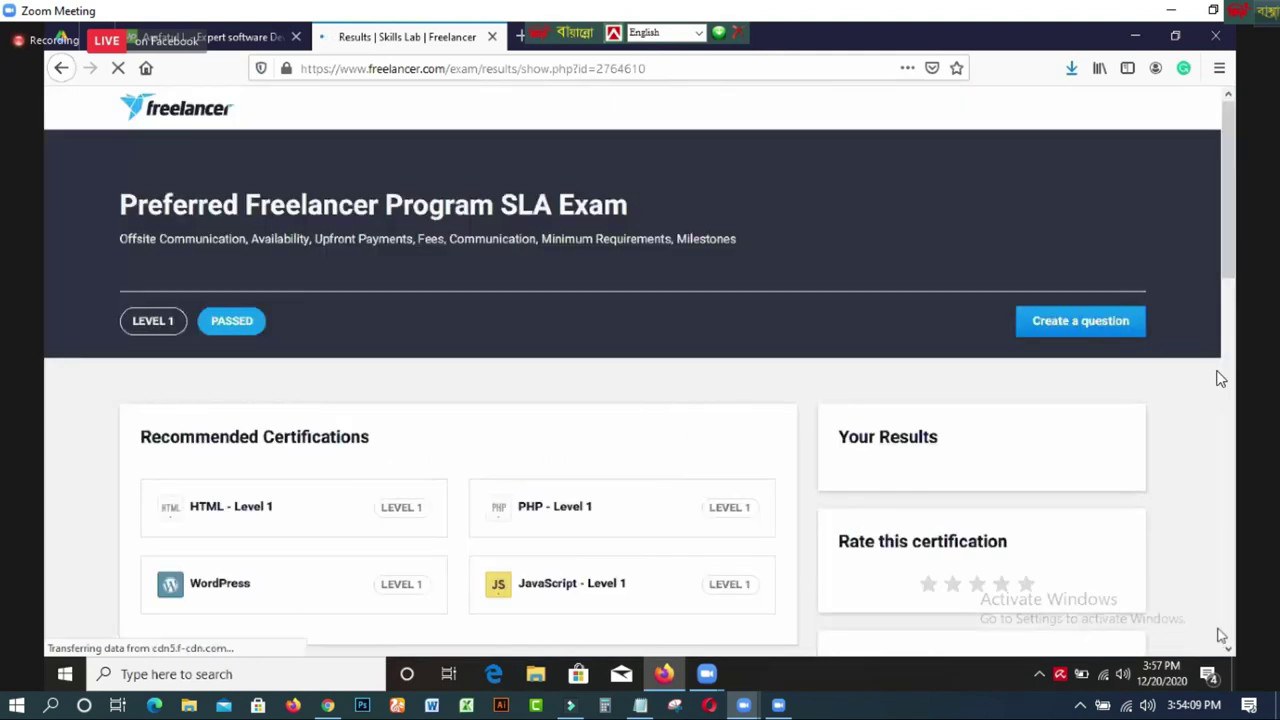